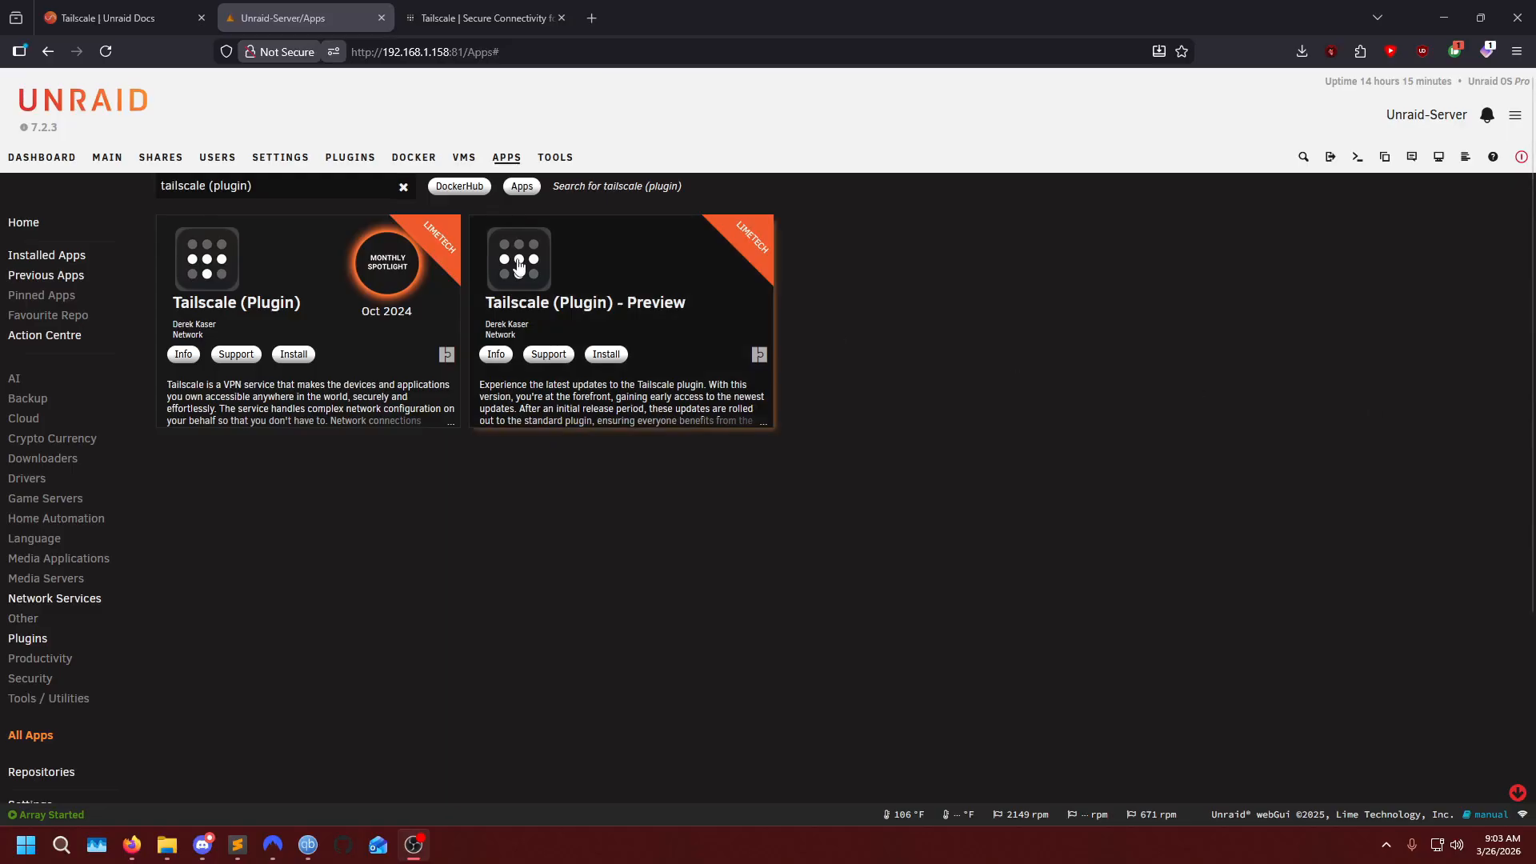
# Open the Unraid server's web interface at 192.168.1.158:81 in a new browser tab.
pyautogui.hotkey('ctrl', 'Tab')
pyautogui.hotkey('ctrl', 'Tab')
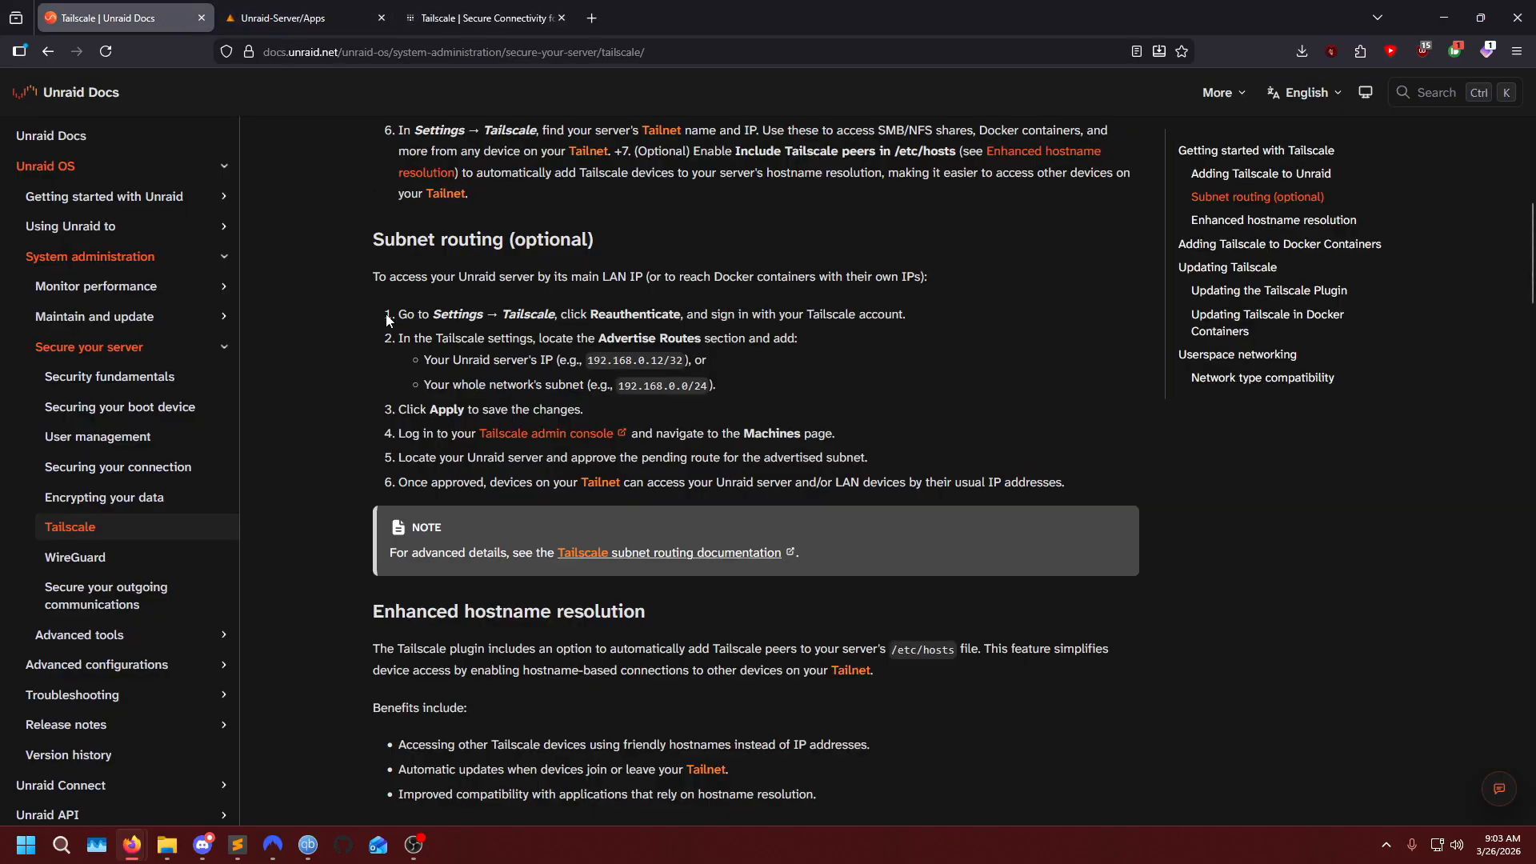
pyautogui.scroll(15, 387, 320)
pyautogui.click(592, 18)
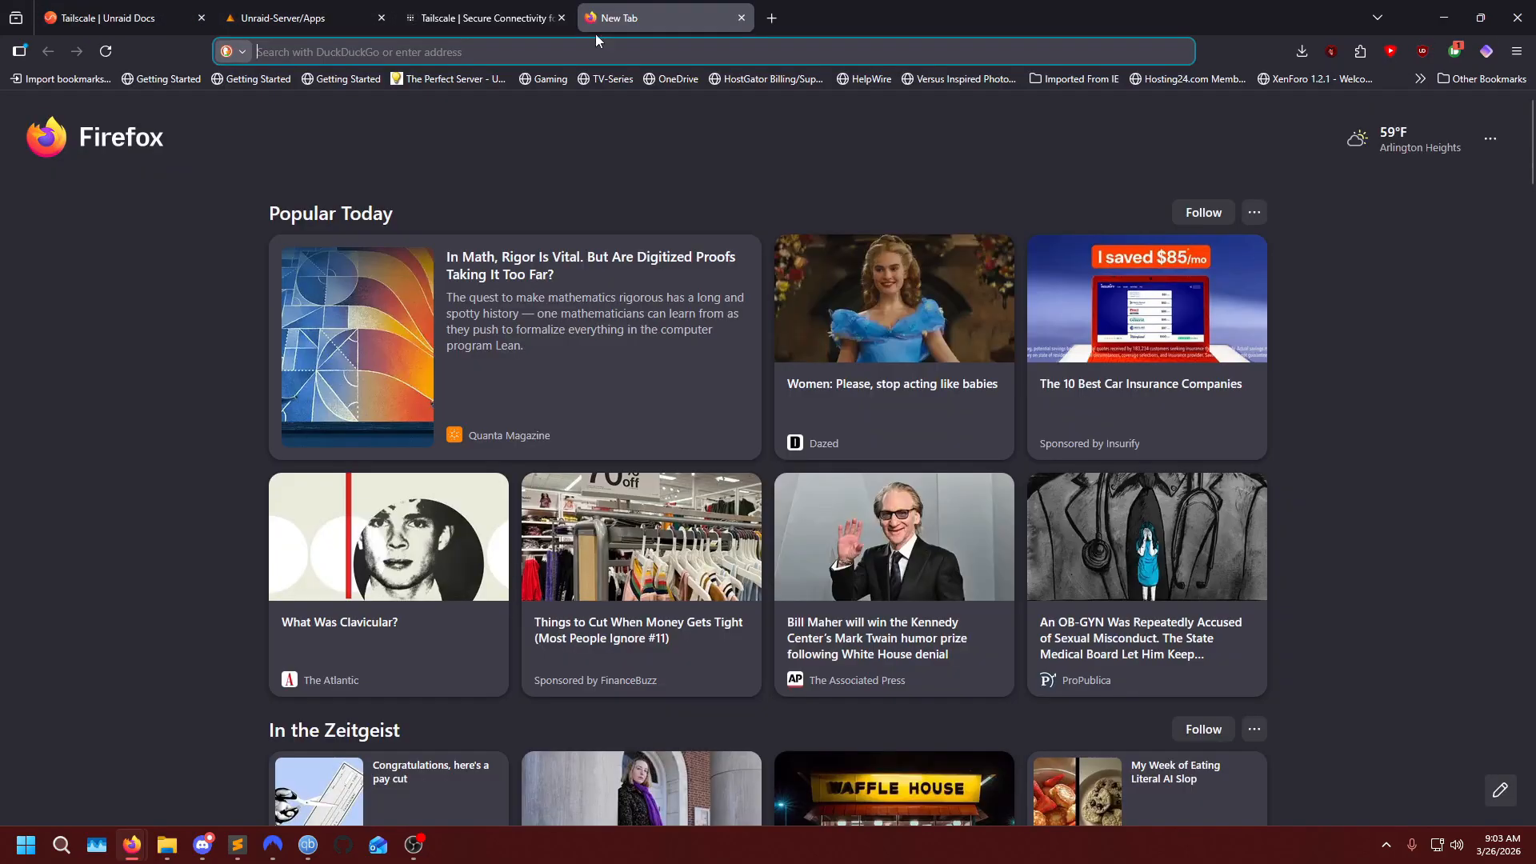
pyautogui.click(593, 51)
pyautogui.write('192.168.1')
pyautogui.press('Return')
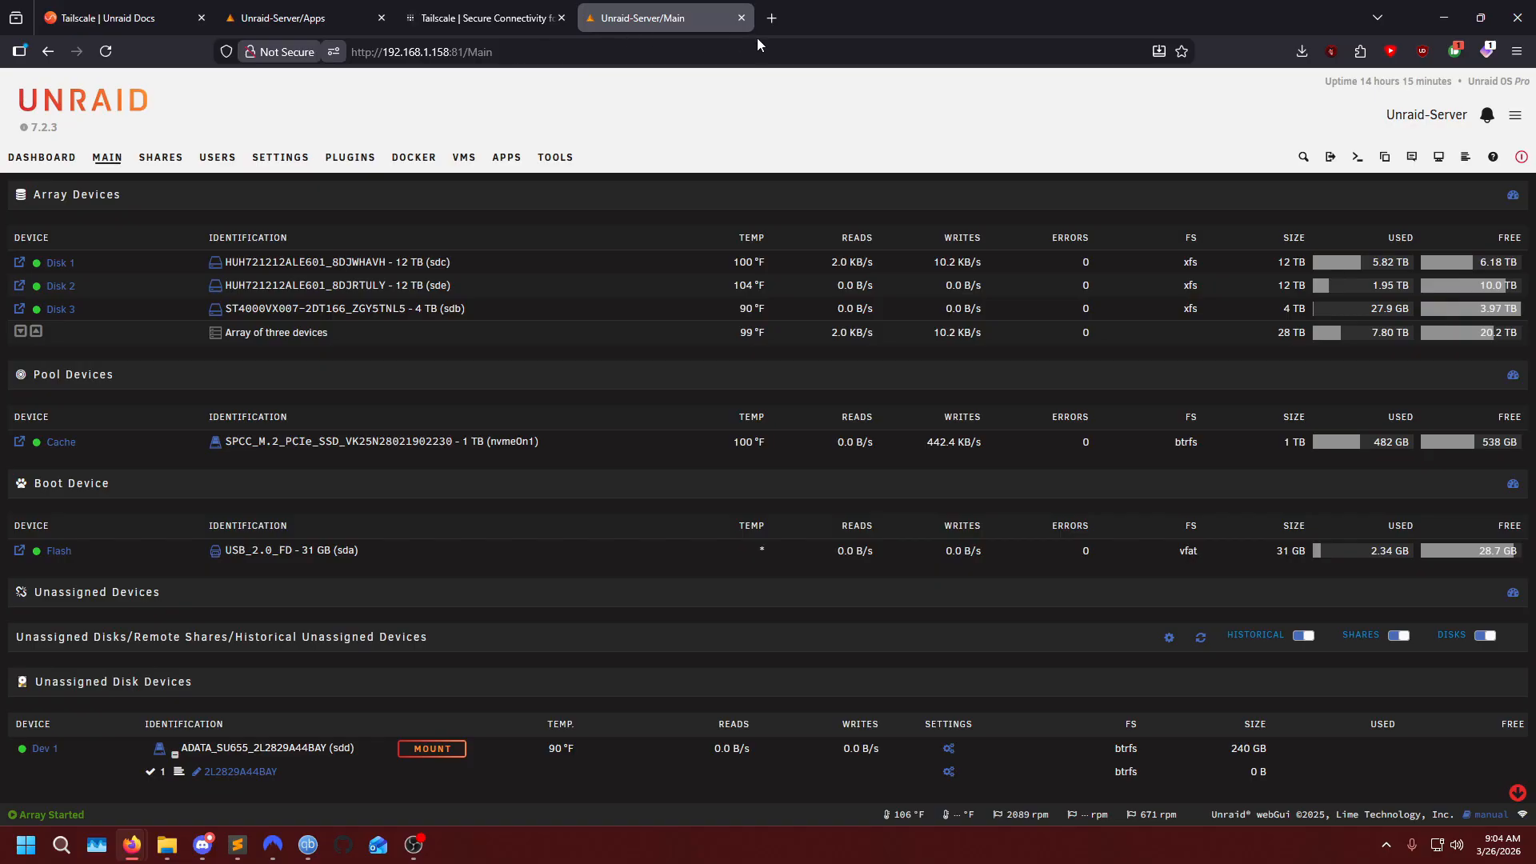
pyautogui.click(780, 25)
pyautogui.write('192.168.1.158')
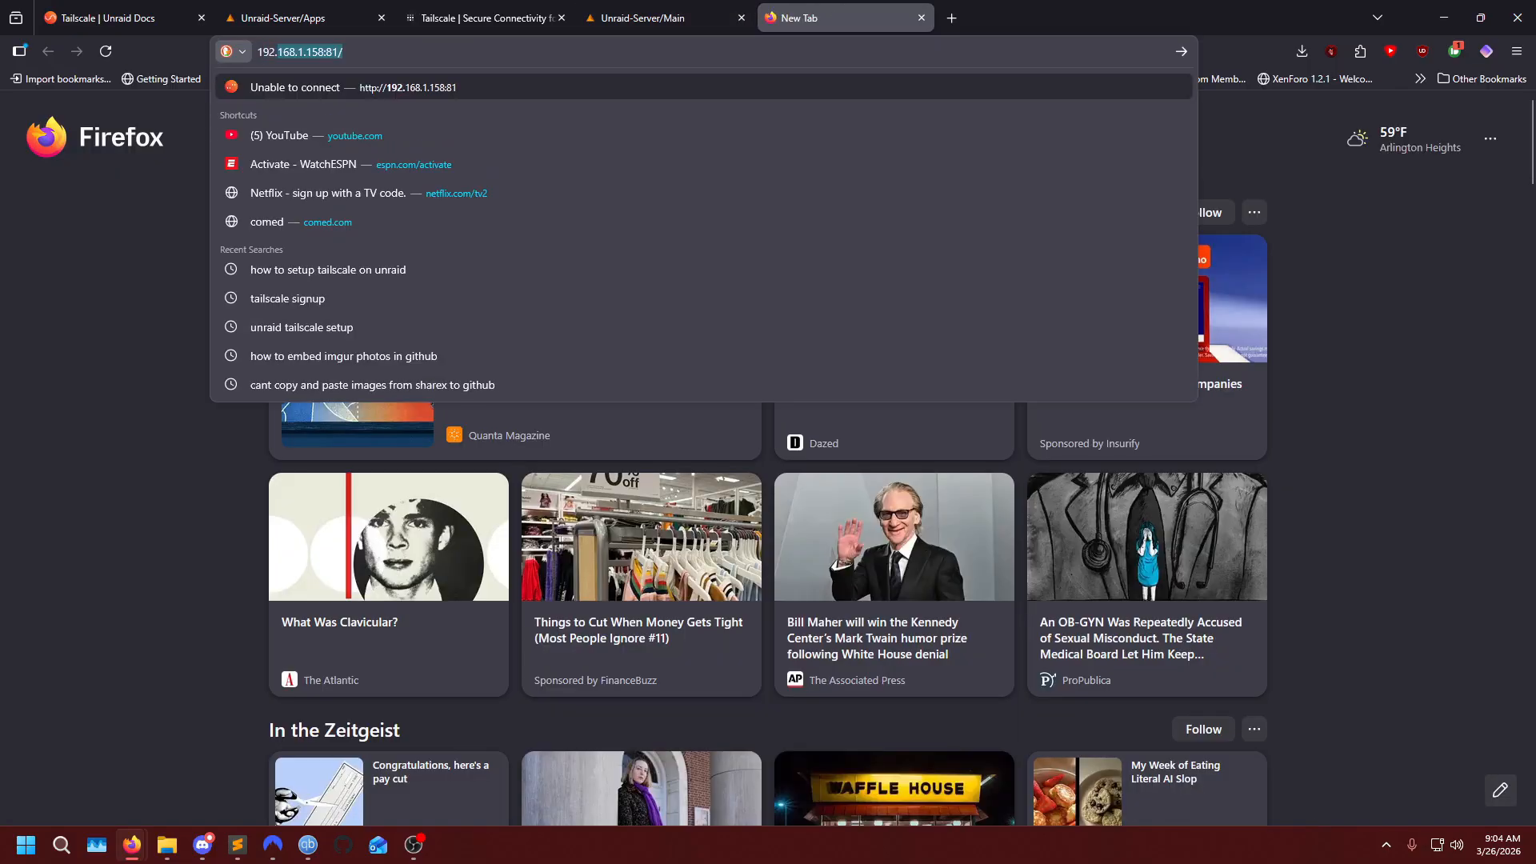
pyautogui.write(':81')
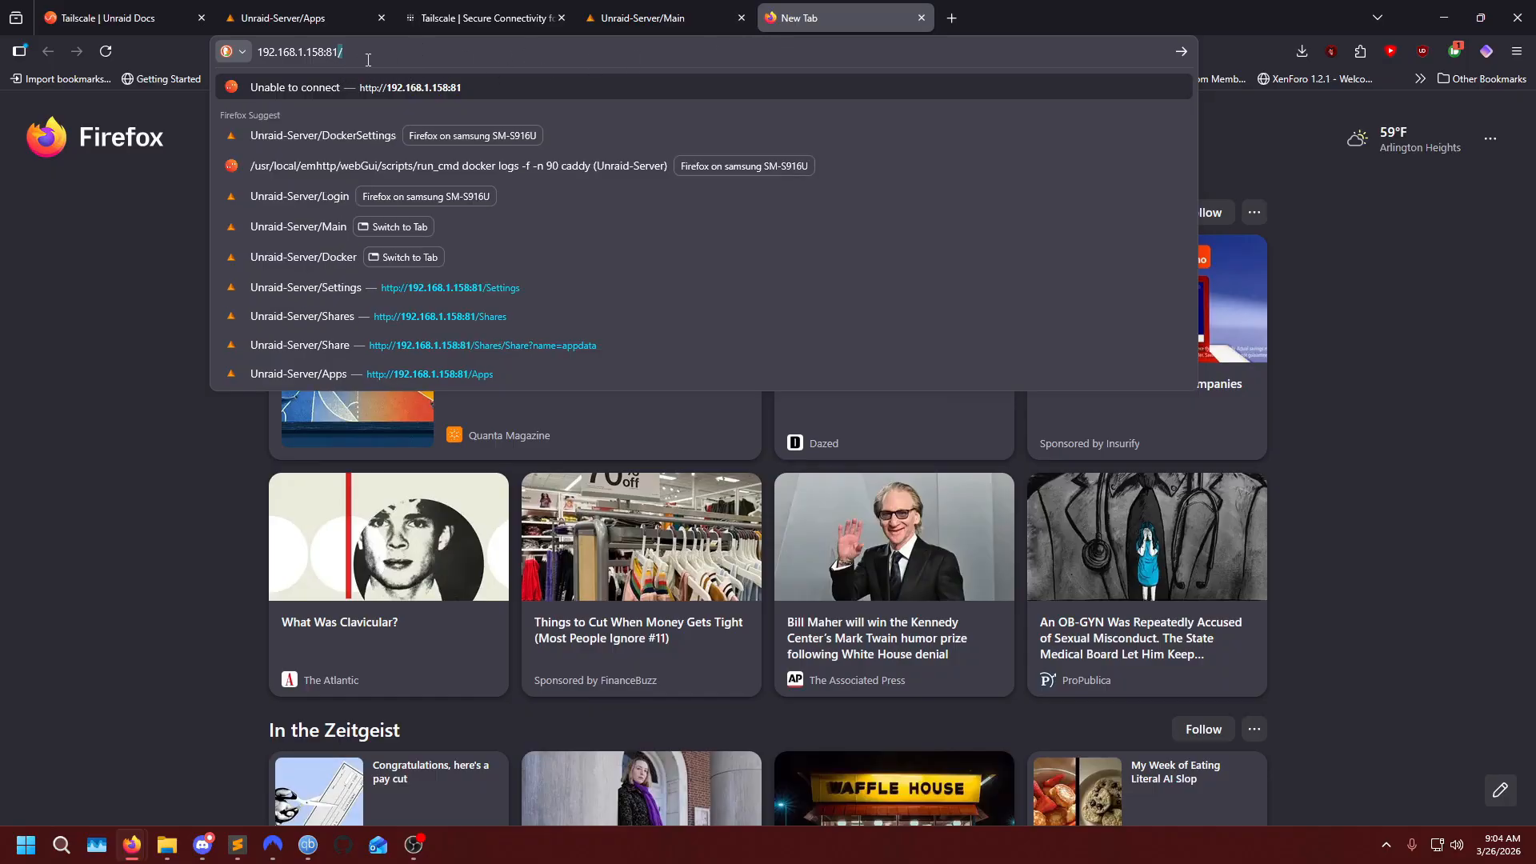
pyautogui.click(675, 22)
pyautogui.click(881, 23)
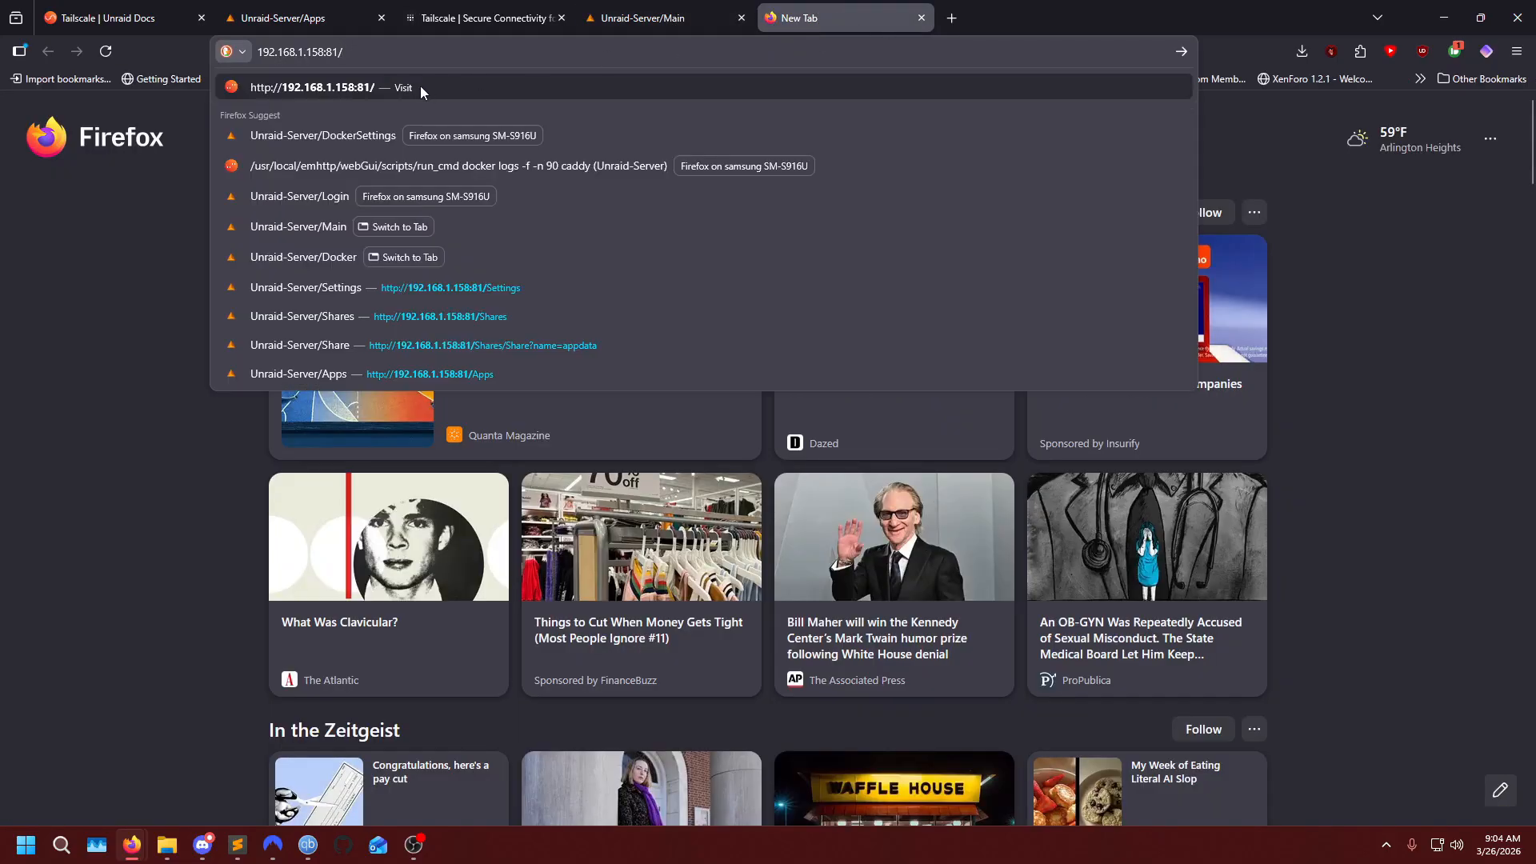
pyautogui.hotkey('ctrl', 'a')
pyautogui.moveTo(327, 53); pyautogui.dragTo(215, 60)
pyautogui.click(386, 50)
pyautogui.click(920, 21)
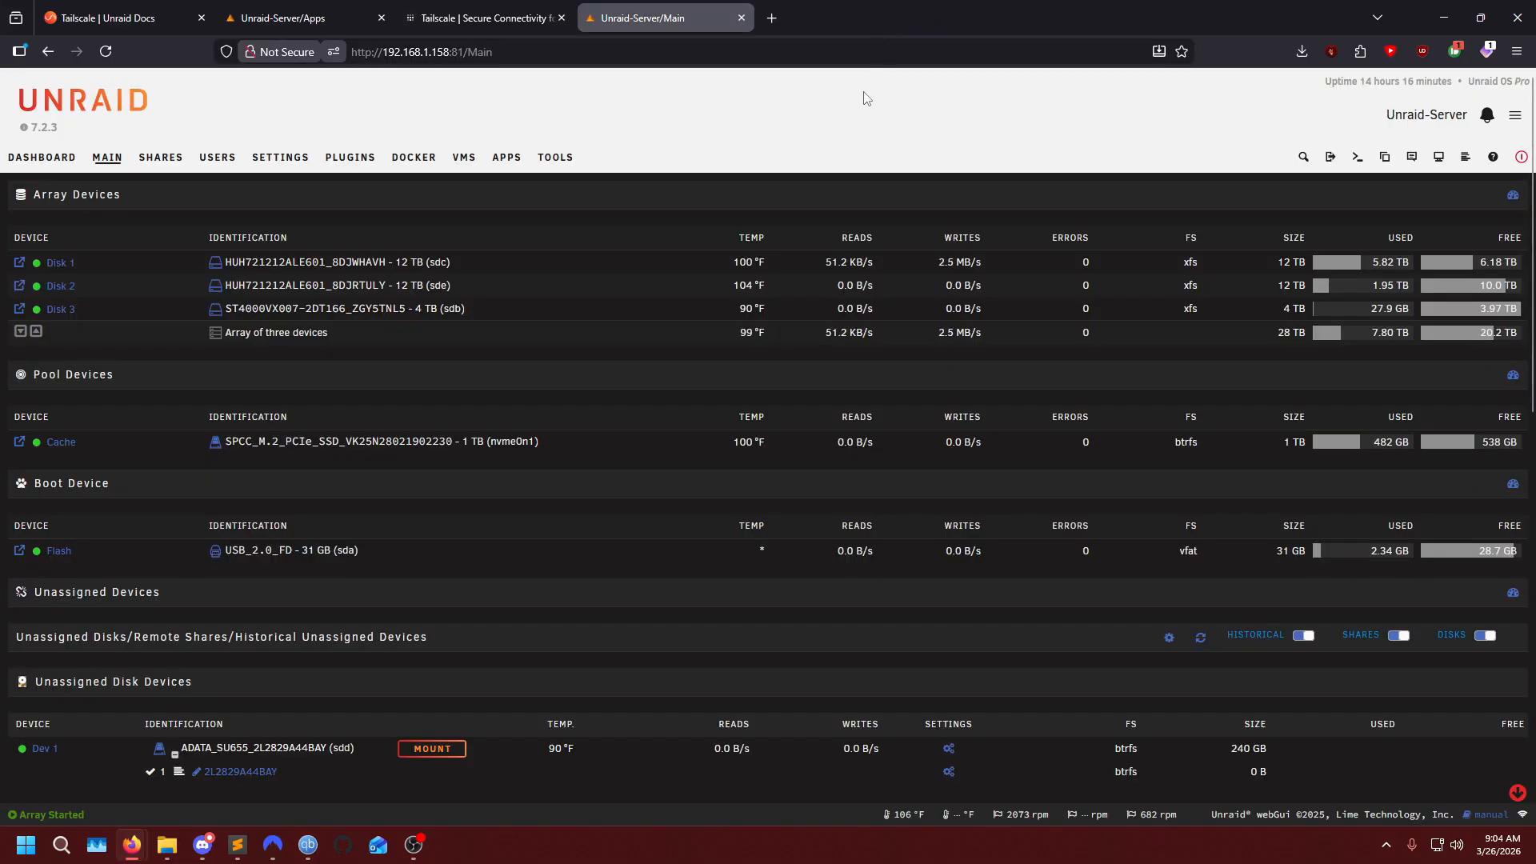
# Load the Jellyfin server at 192.168.1.158:8096 in a new browser tab, and close that tab.
pyautogui.click(770, 18)
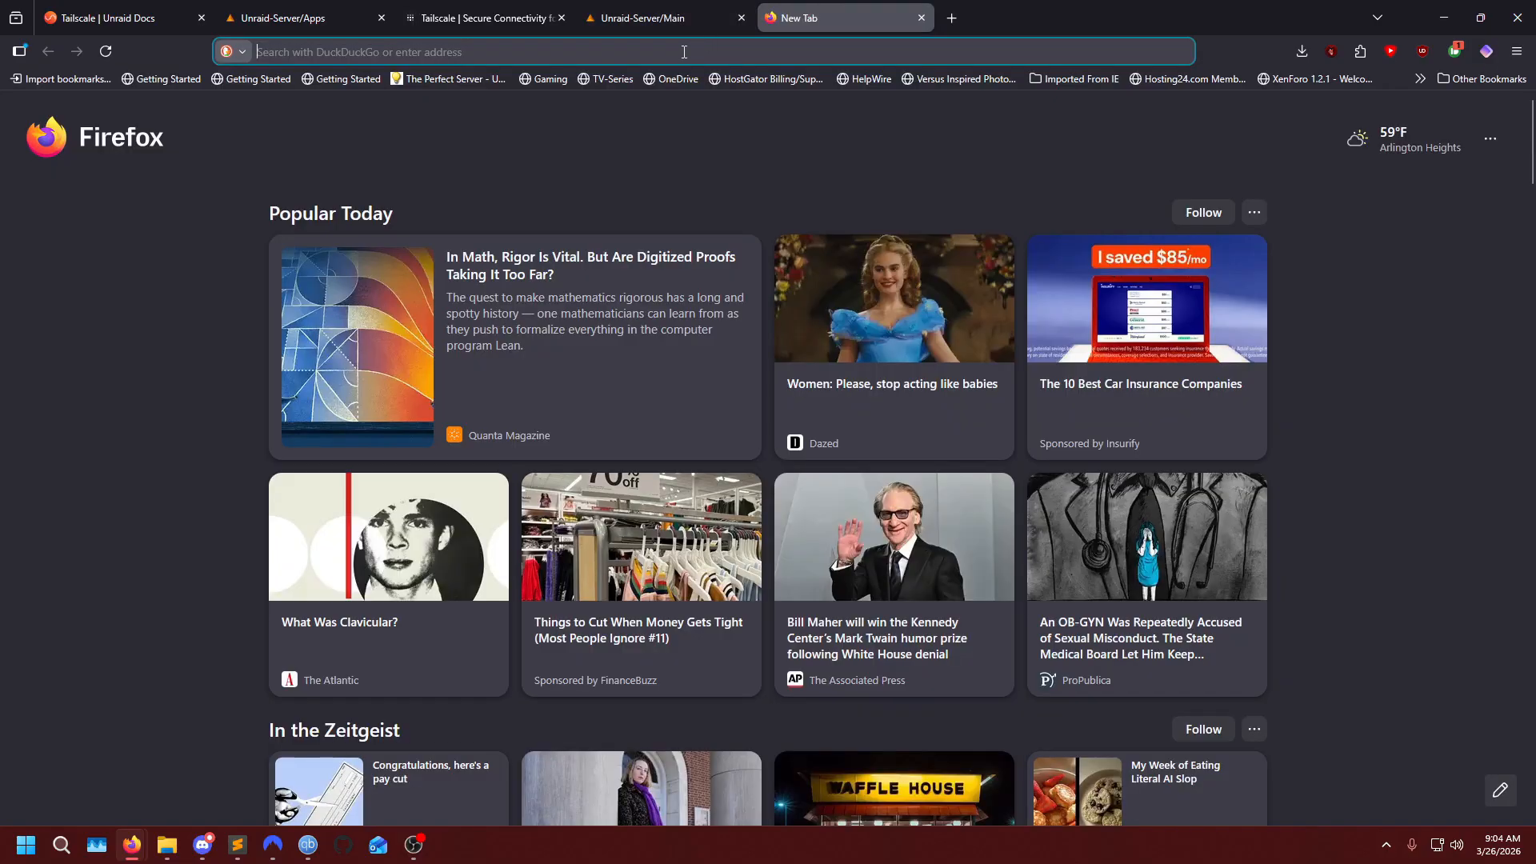
pyautogui.write('192.168.1.15')
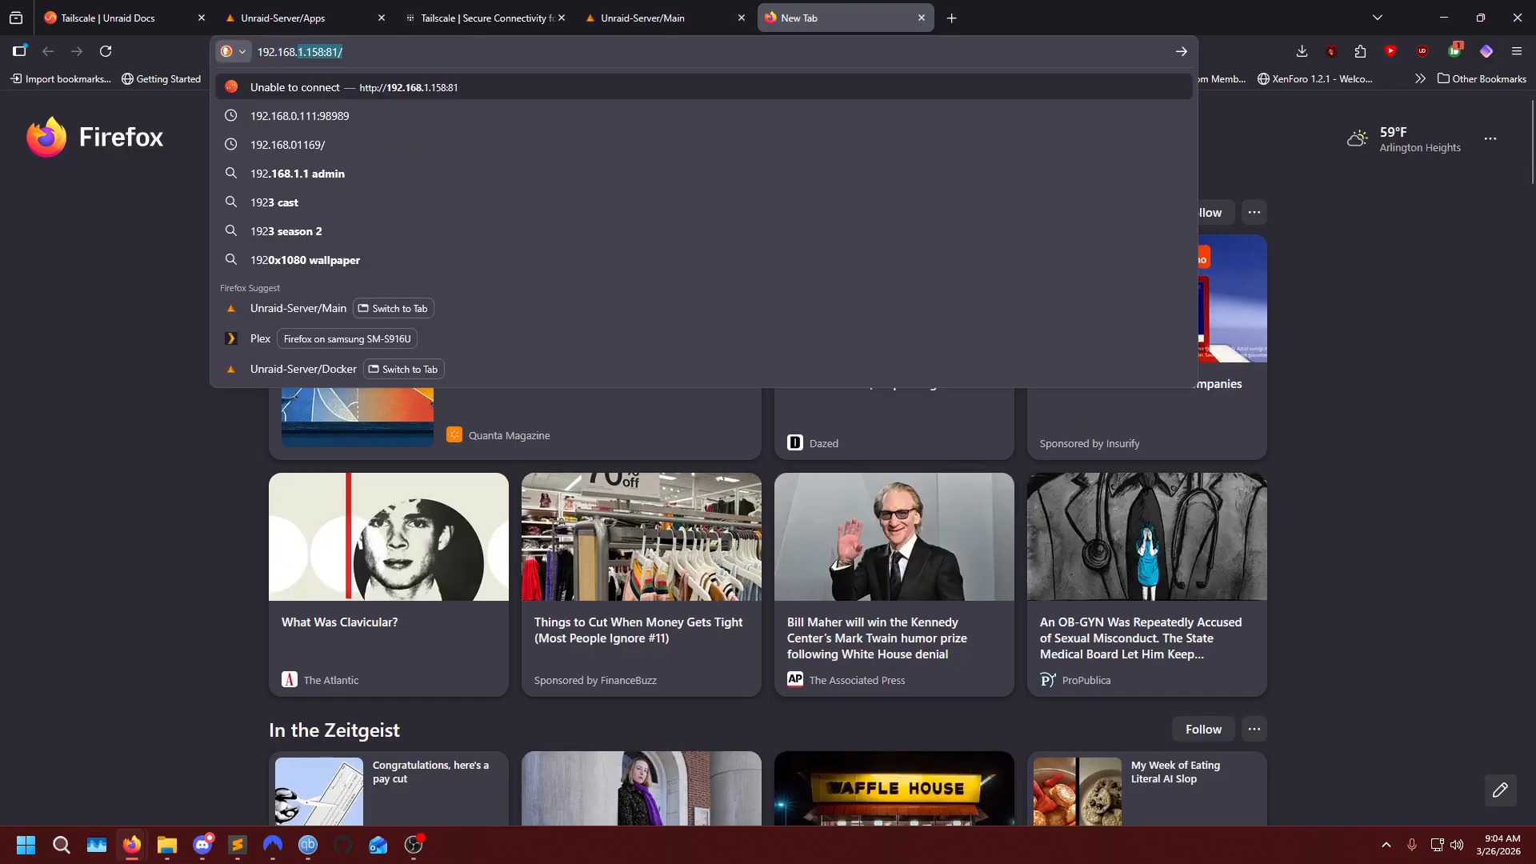
pyautogui.write('8:')
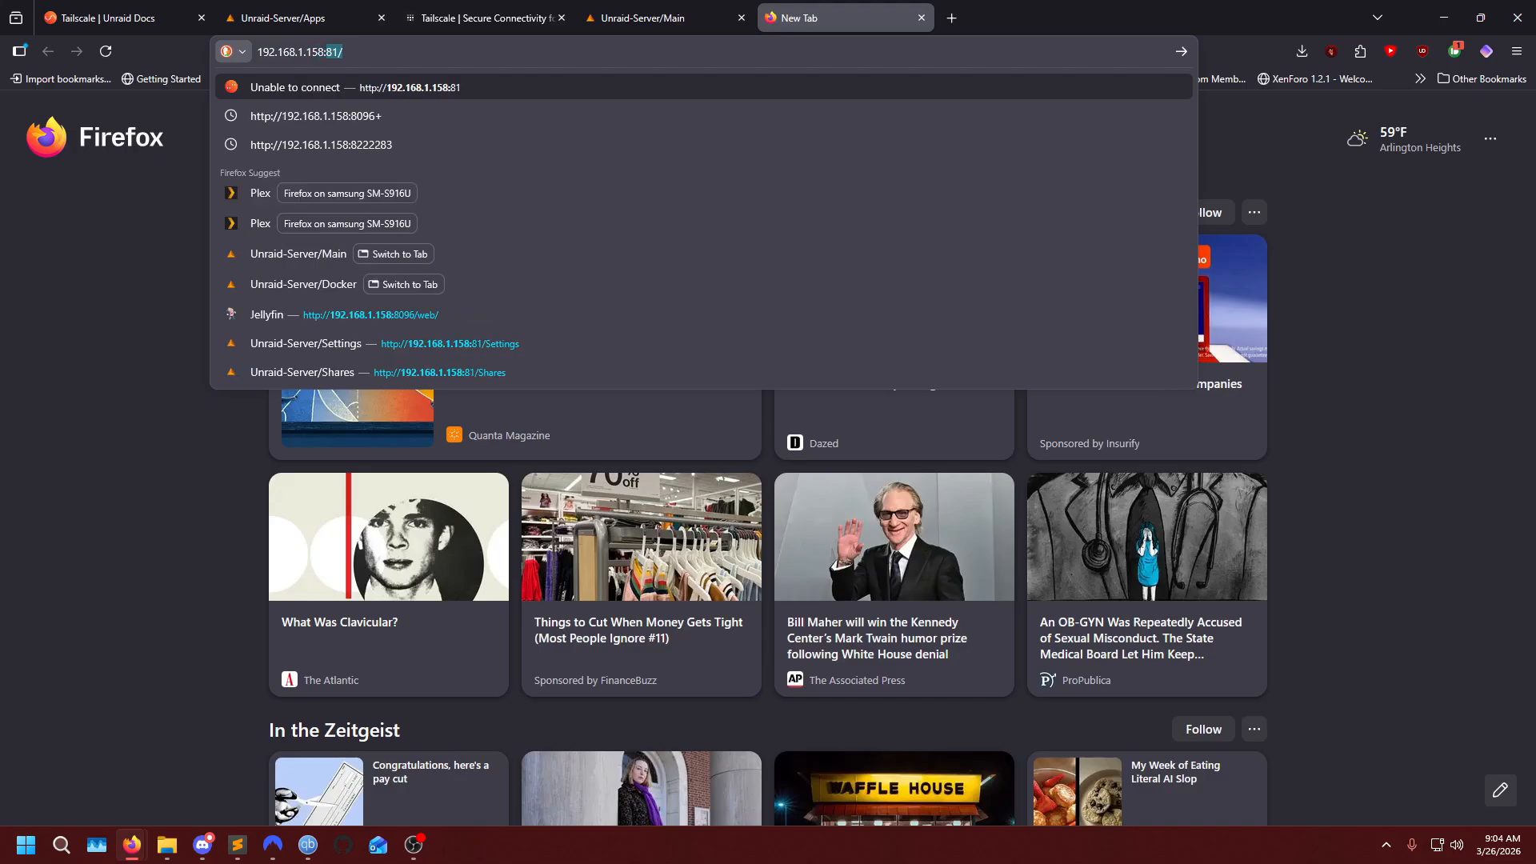
pyautogui.write('8096')
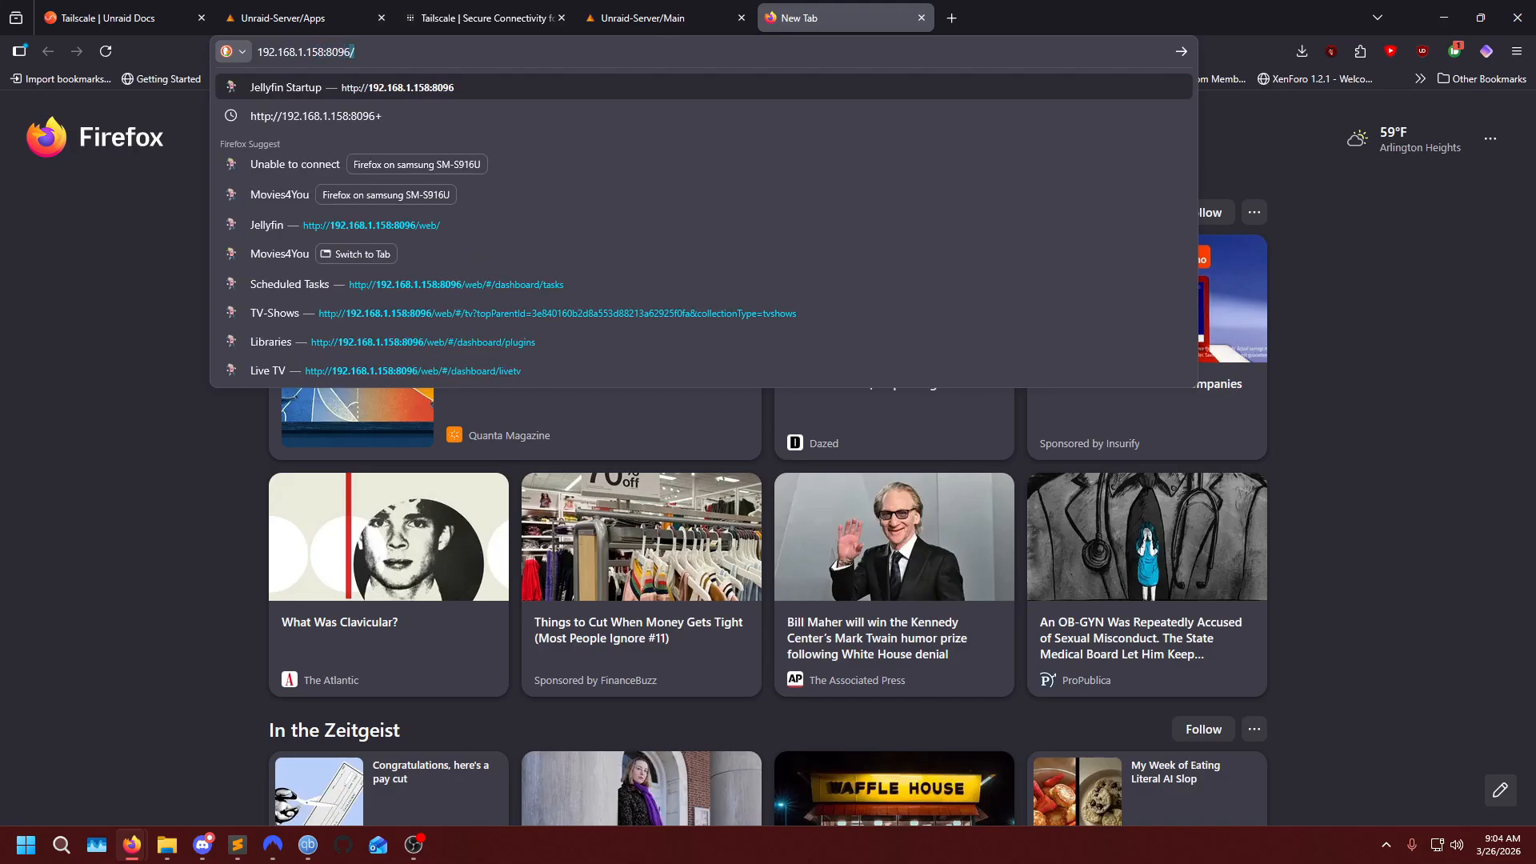
pyautogui.press('Return')
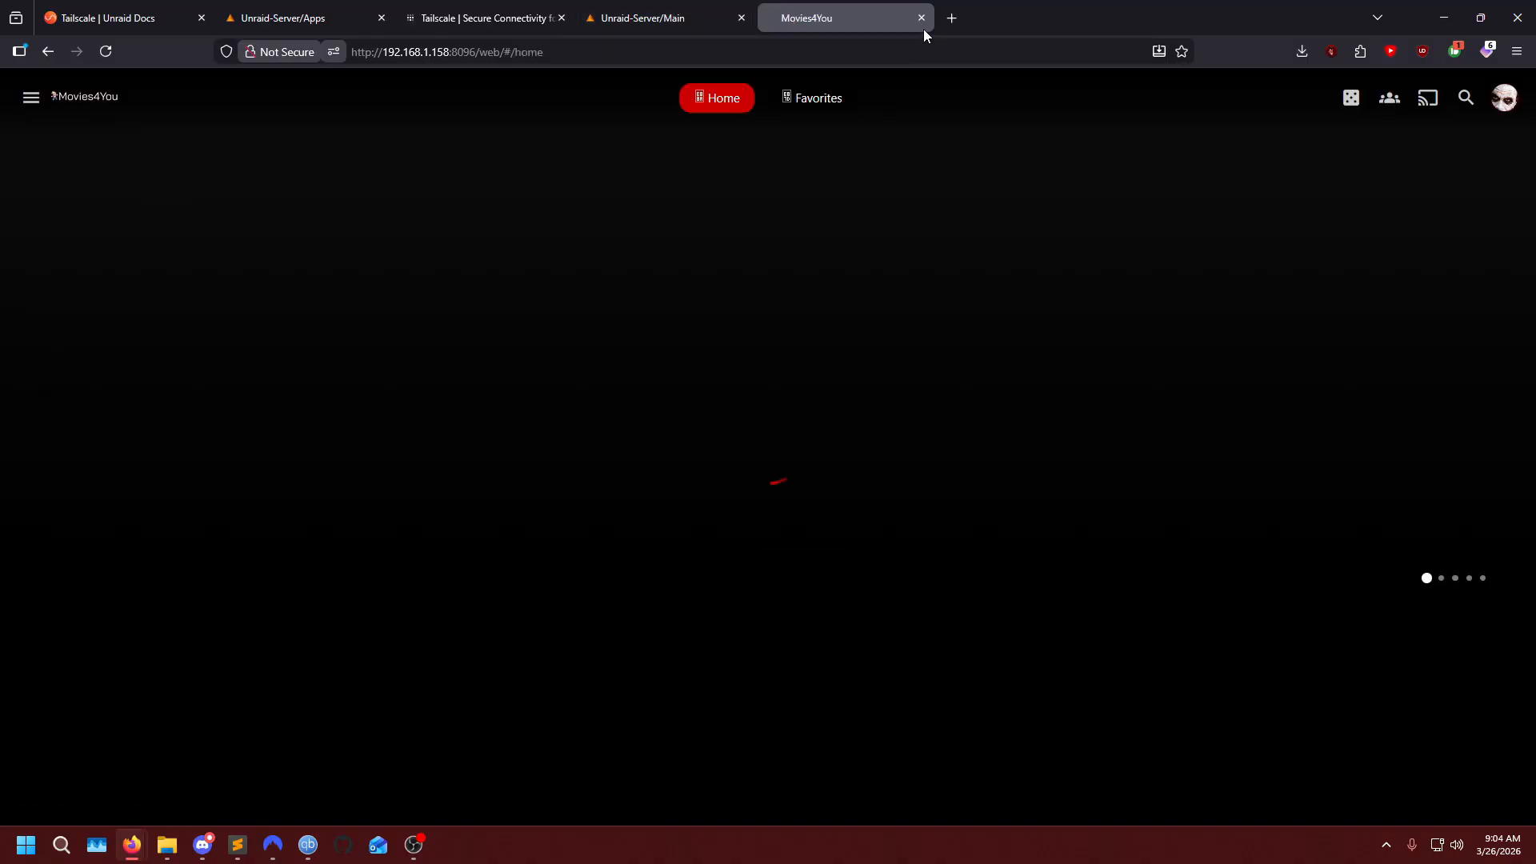
pyautogui.click(920, 18)
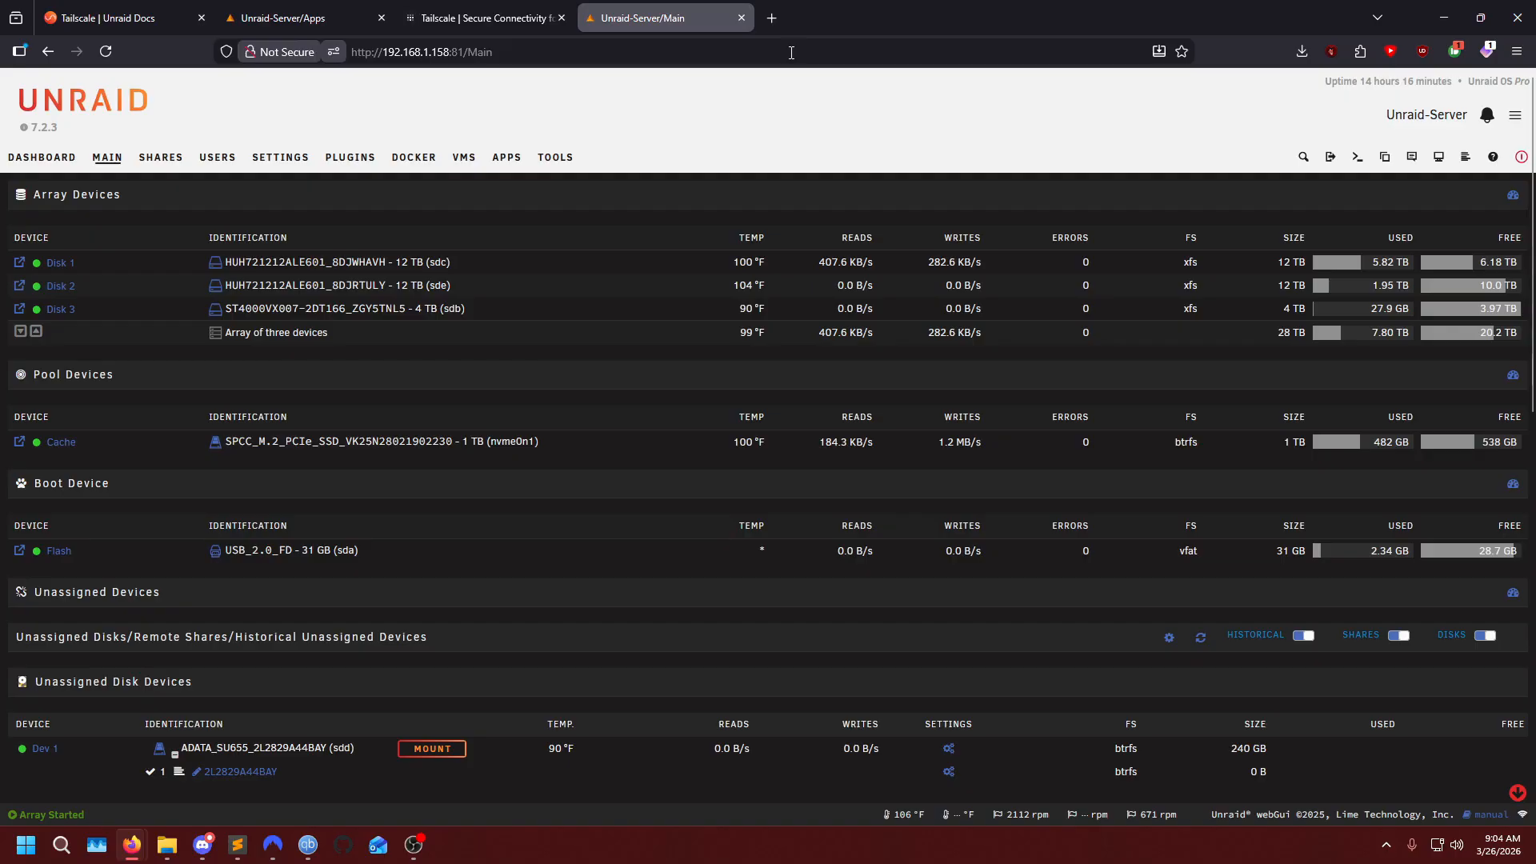
pyautogui.click(774, 19)
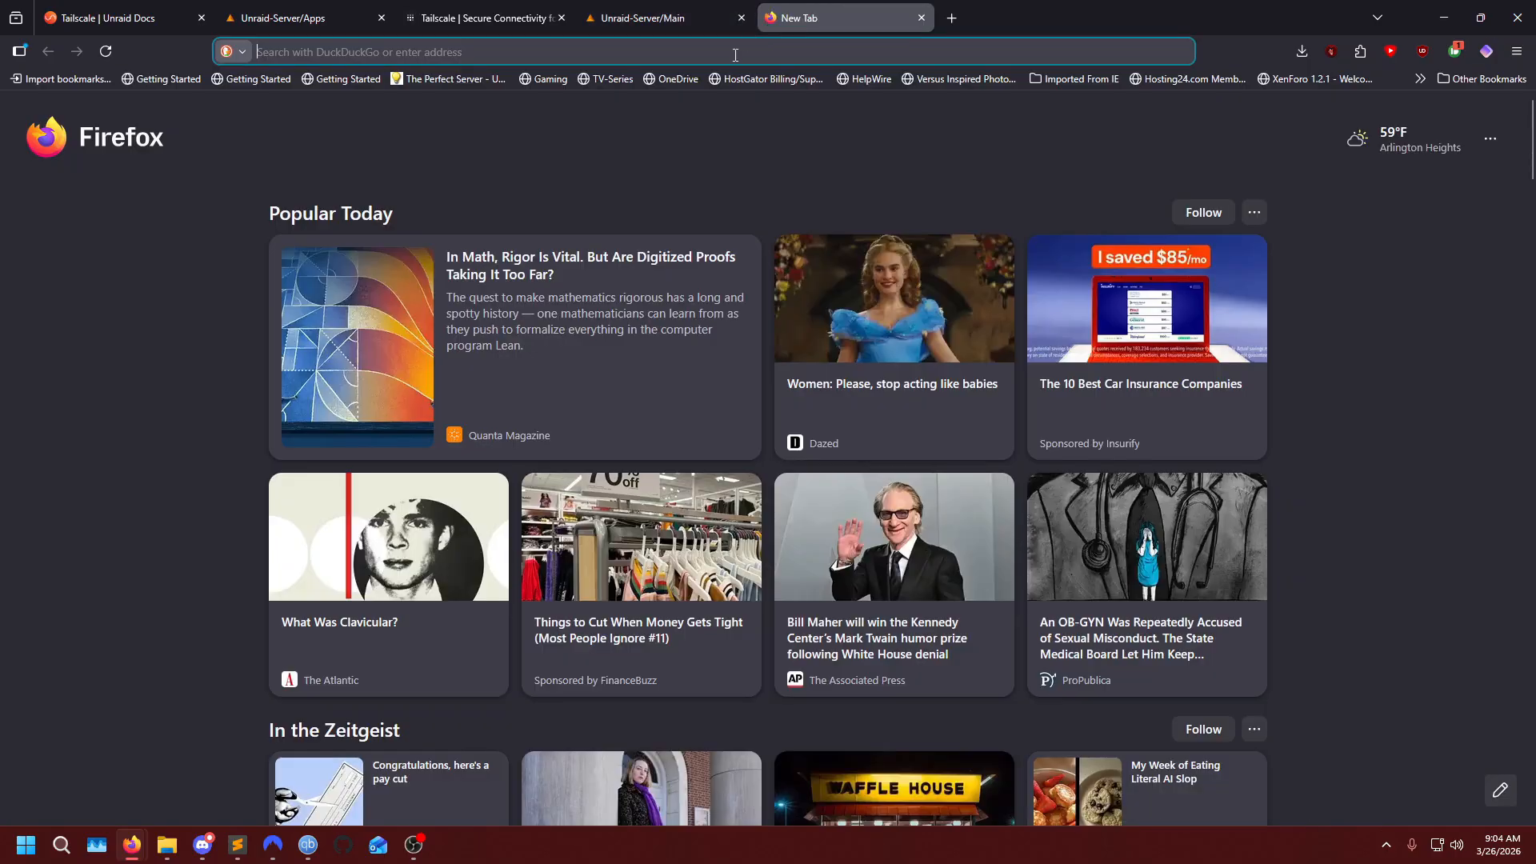
pyautogui.write('100.')
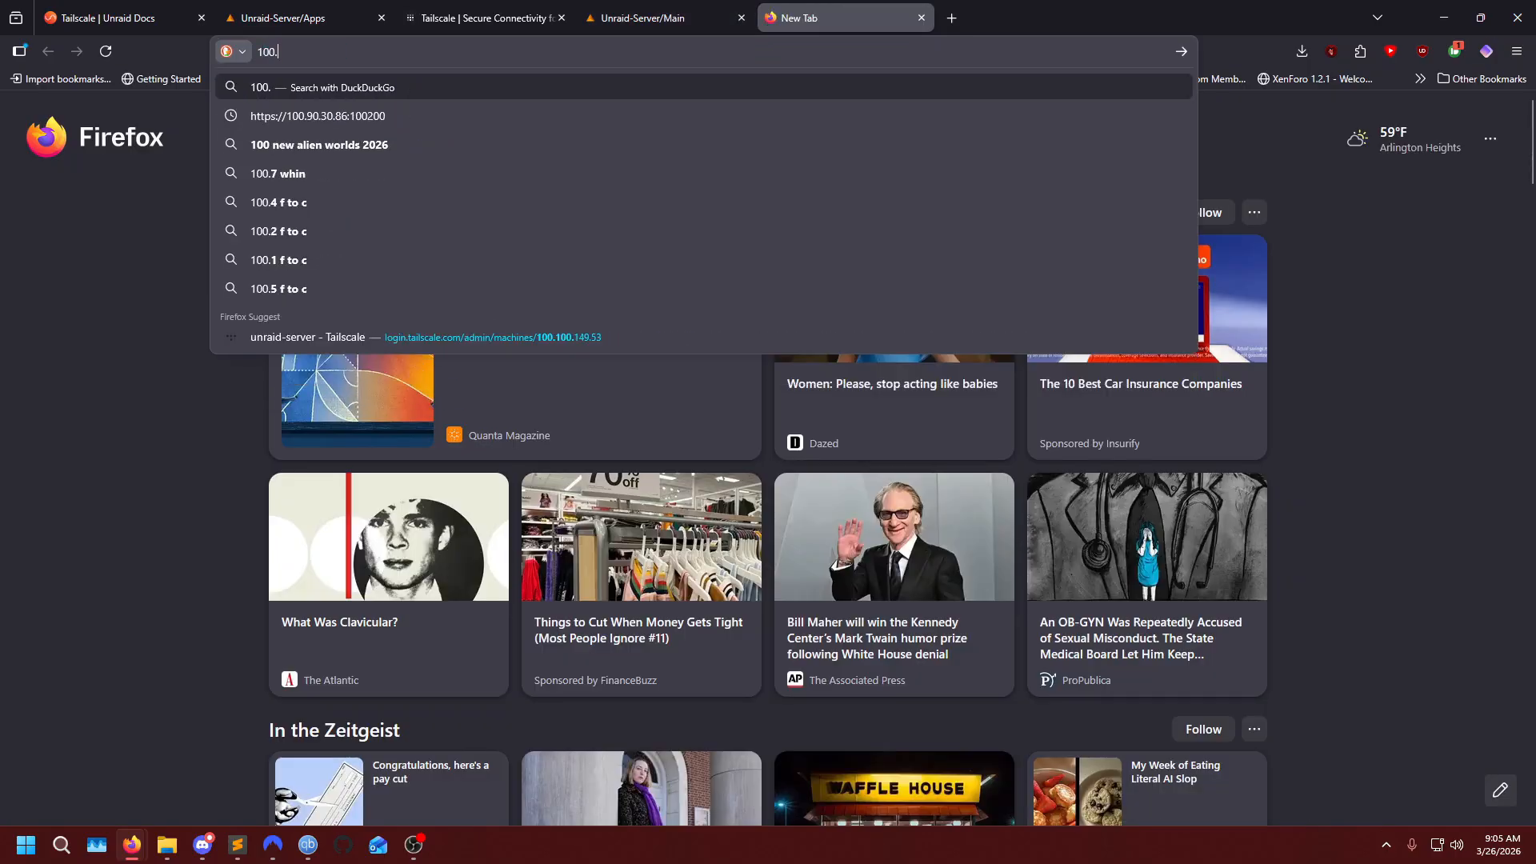
pyautogui.write('xx.xxx.xxx')
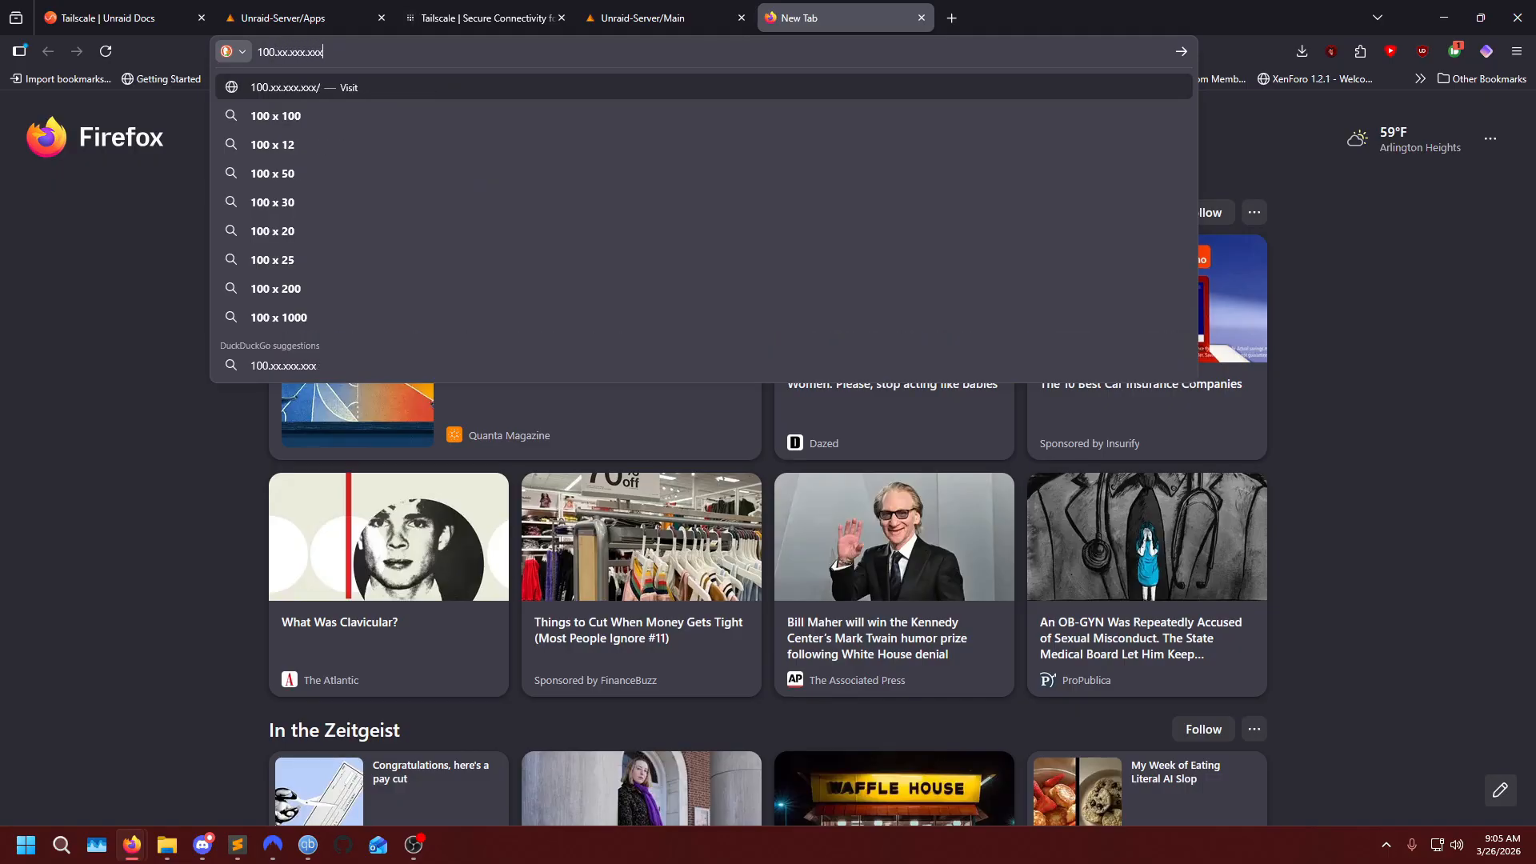
pyautogui.write(':8096')
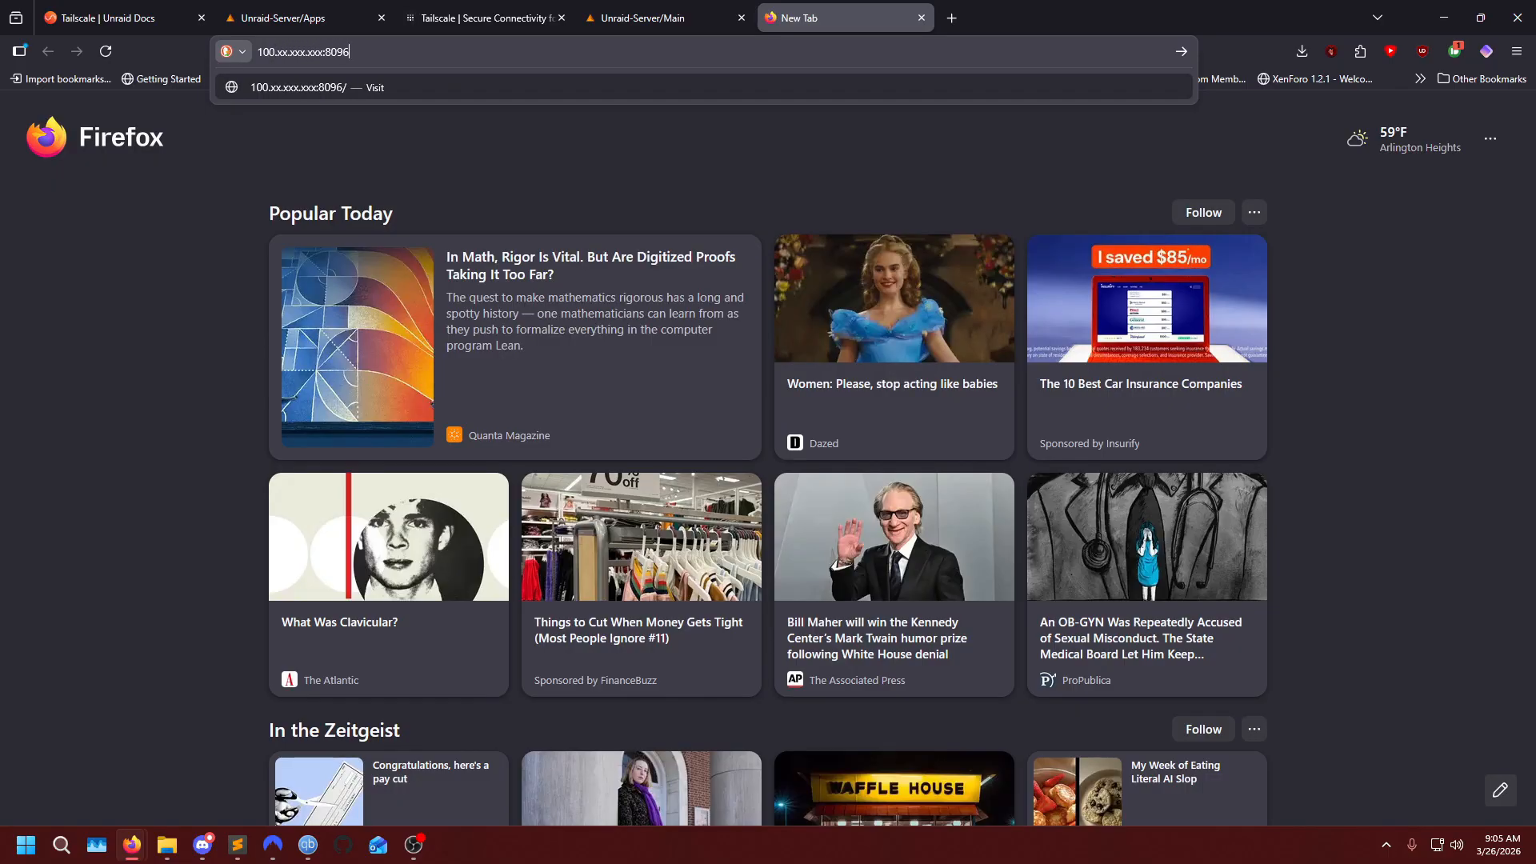
pyautogui.tripleClick(633, 53)
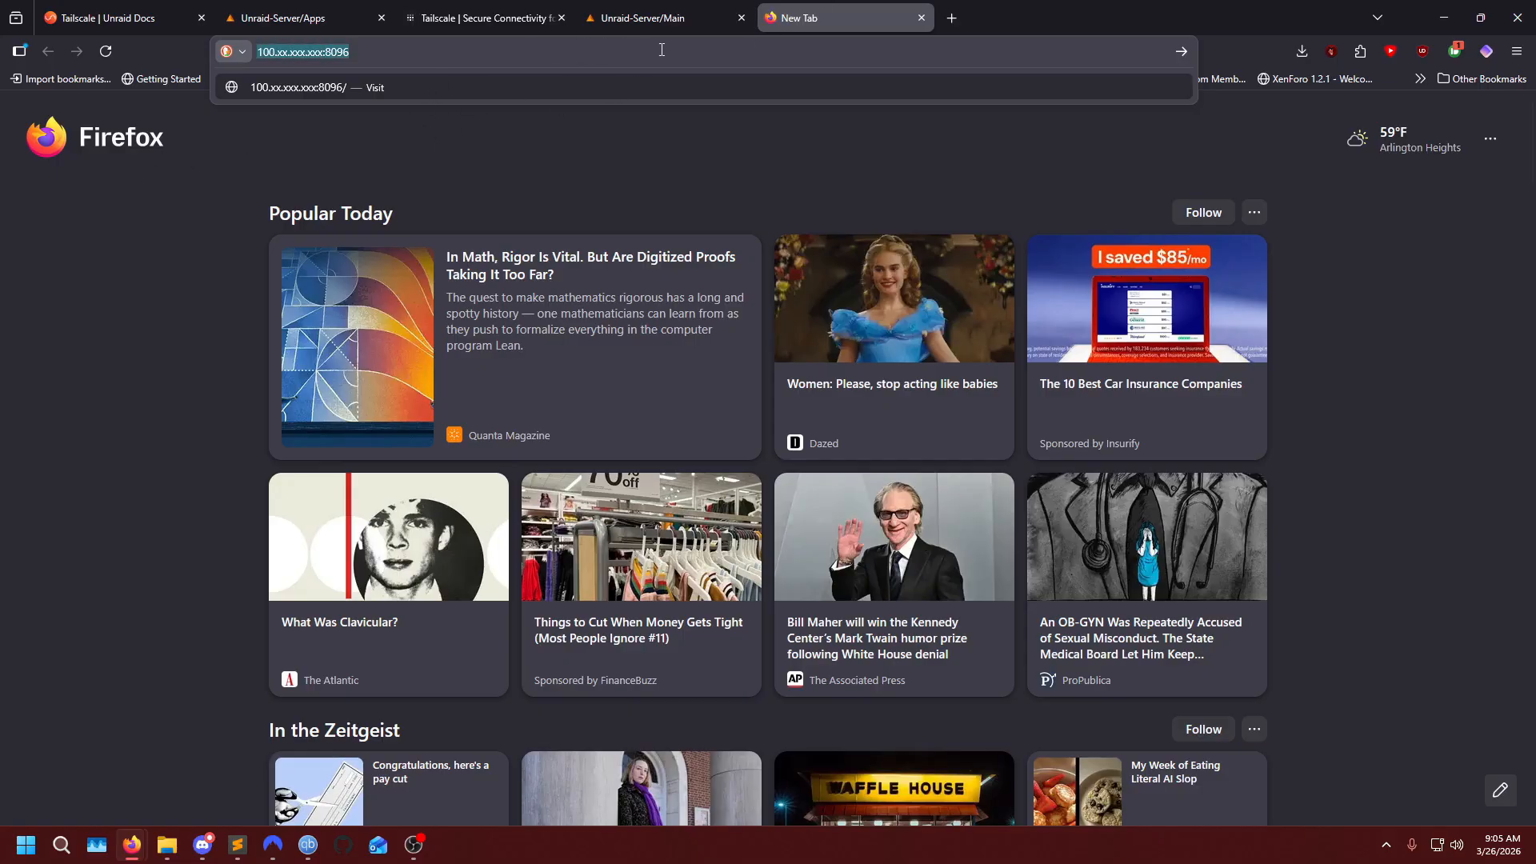
pyautogui.click(921, 17)
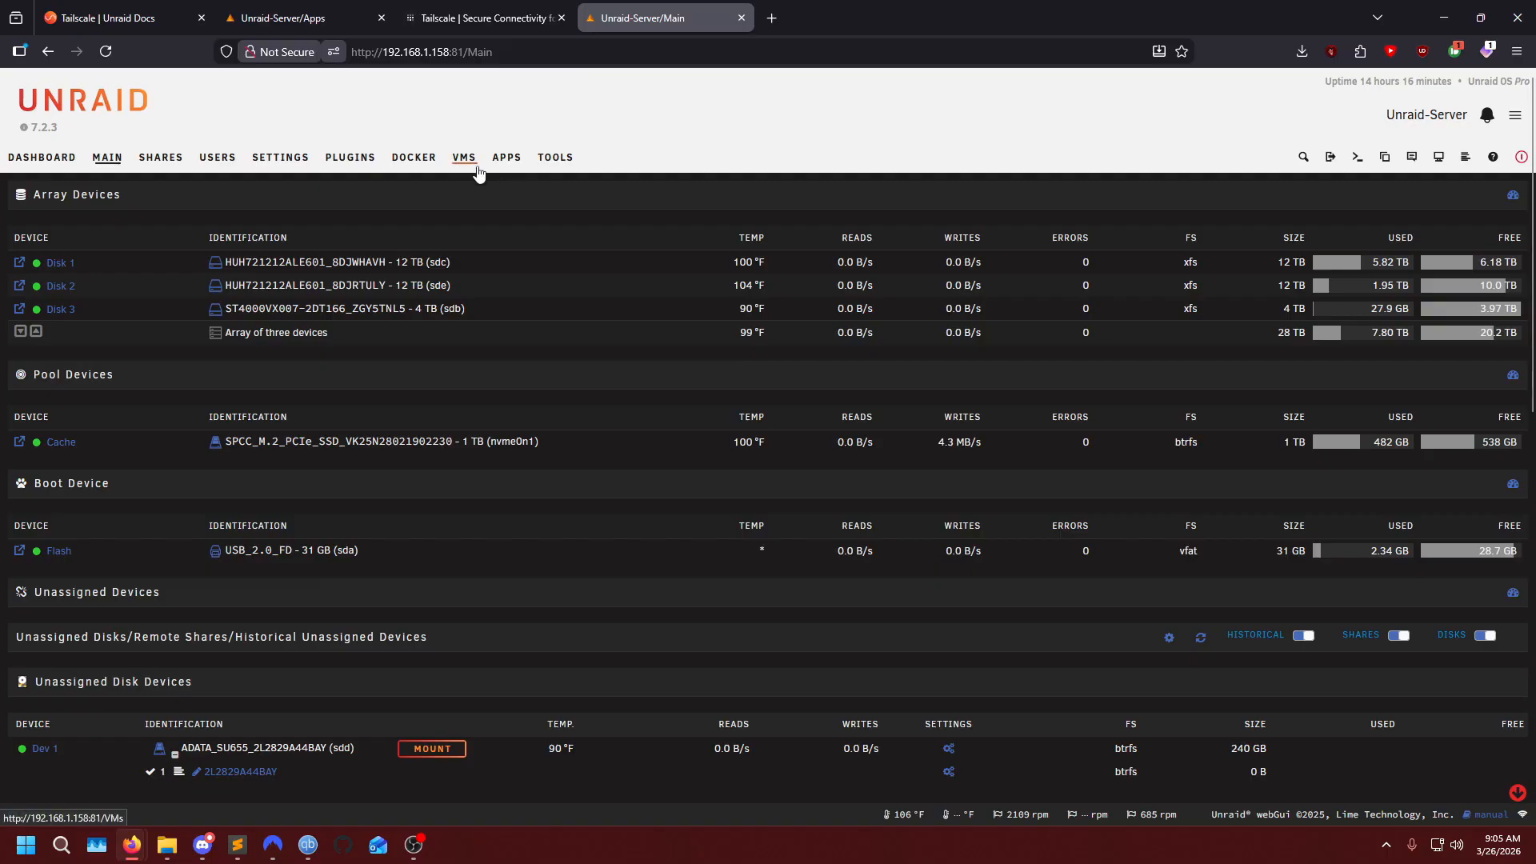
# Search Unraid's community applications for tailscale.
pyautogui.click(506, 158)
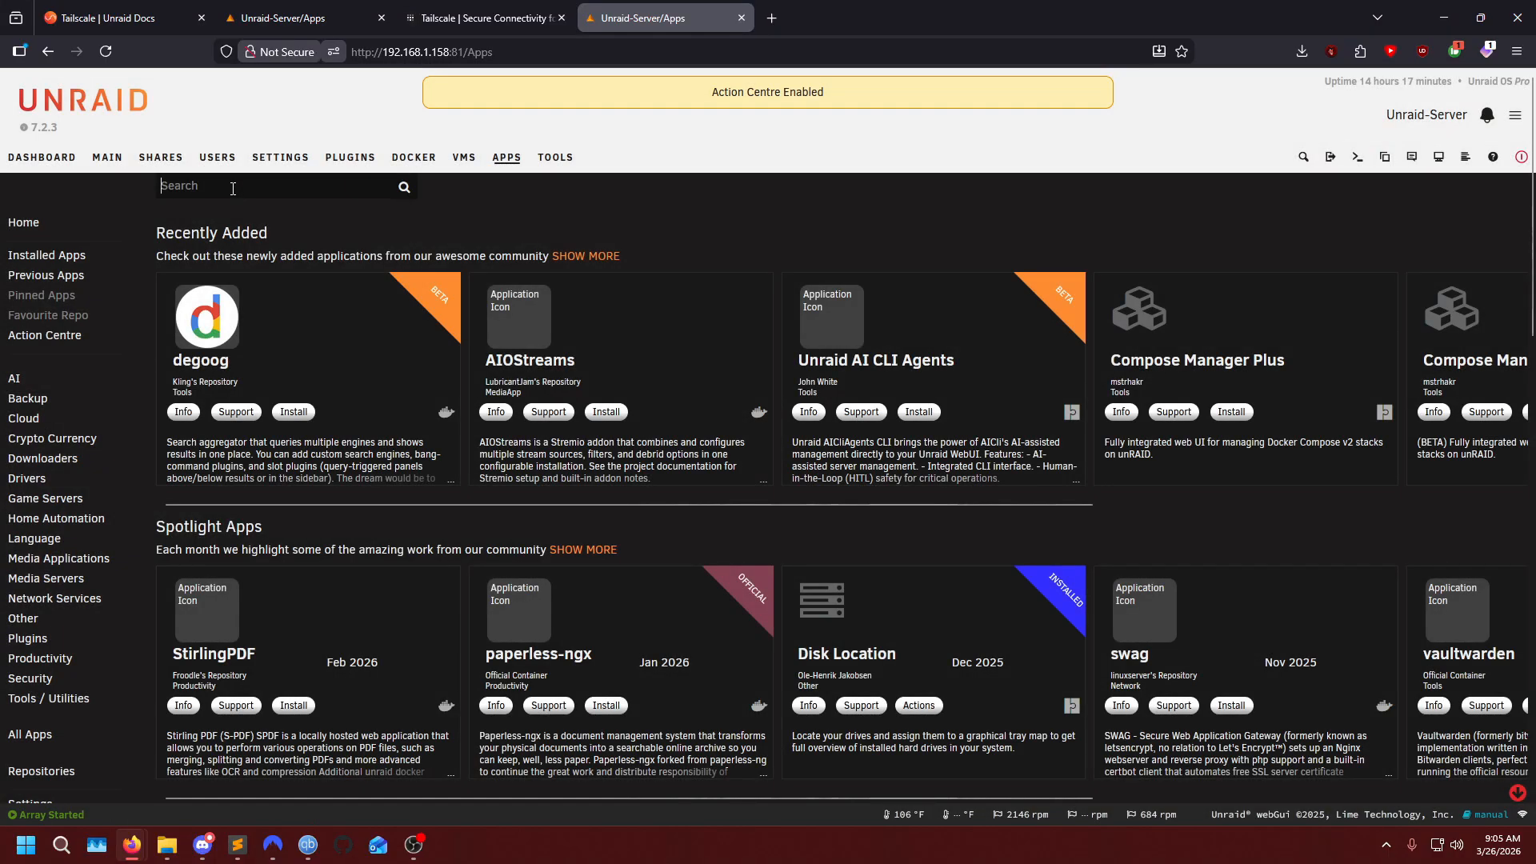
pyautogui.click(233, 188)
pyautogui.write('tailscale')
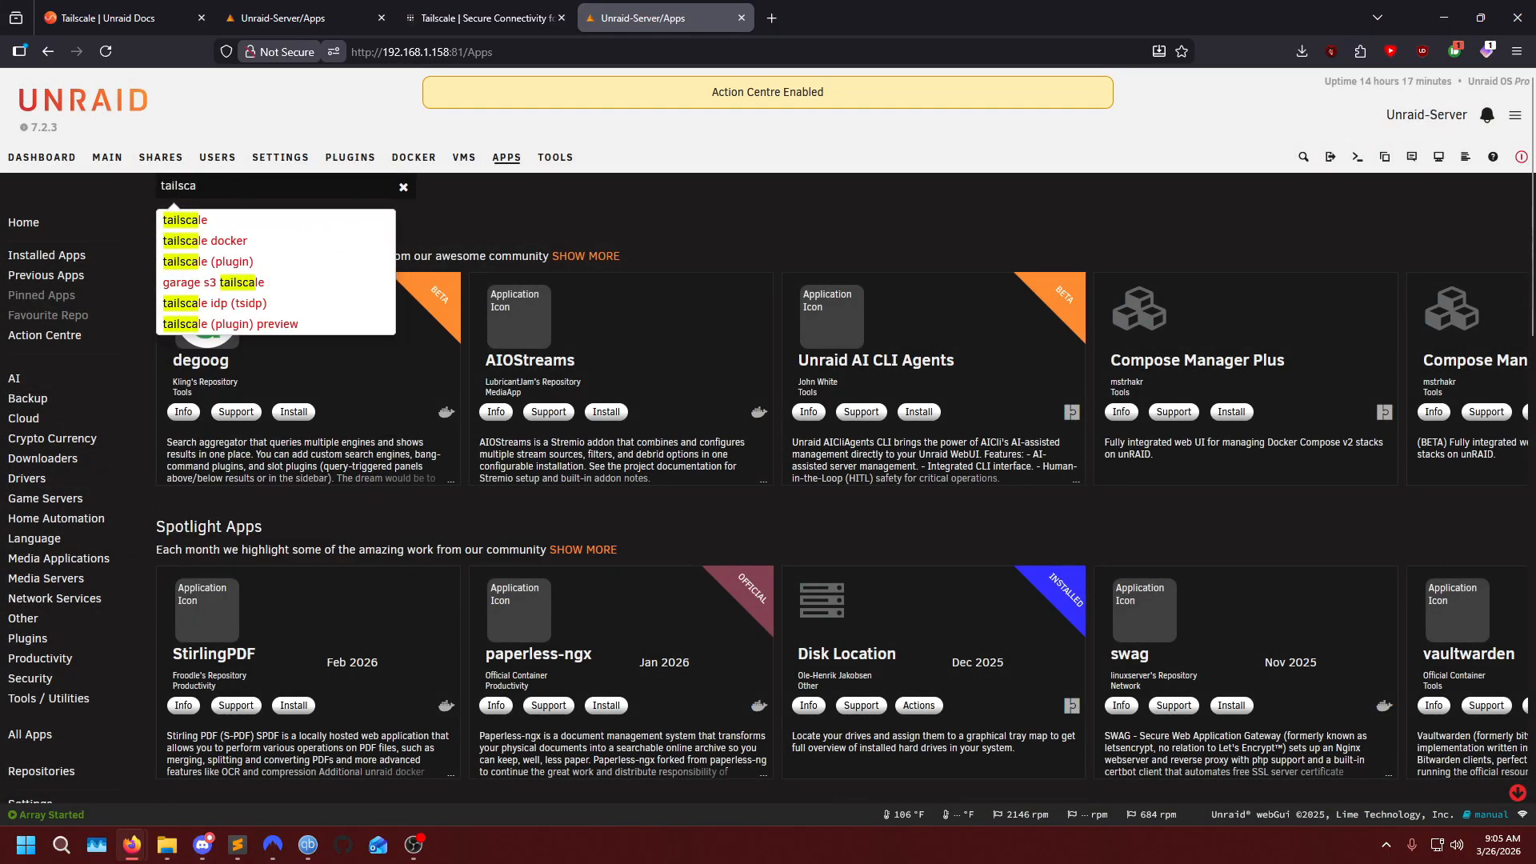
pyautogui.press('Return')
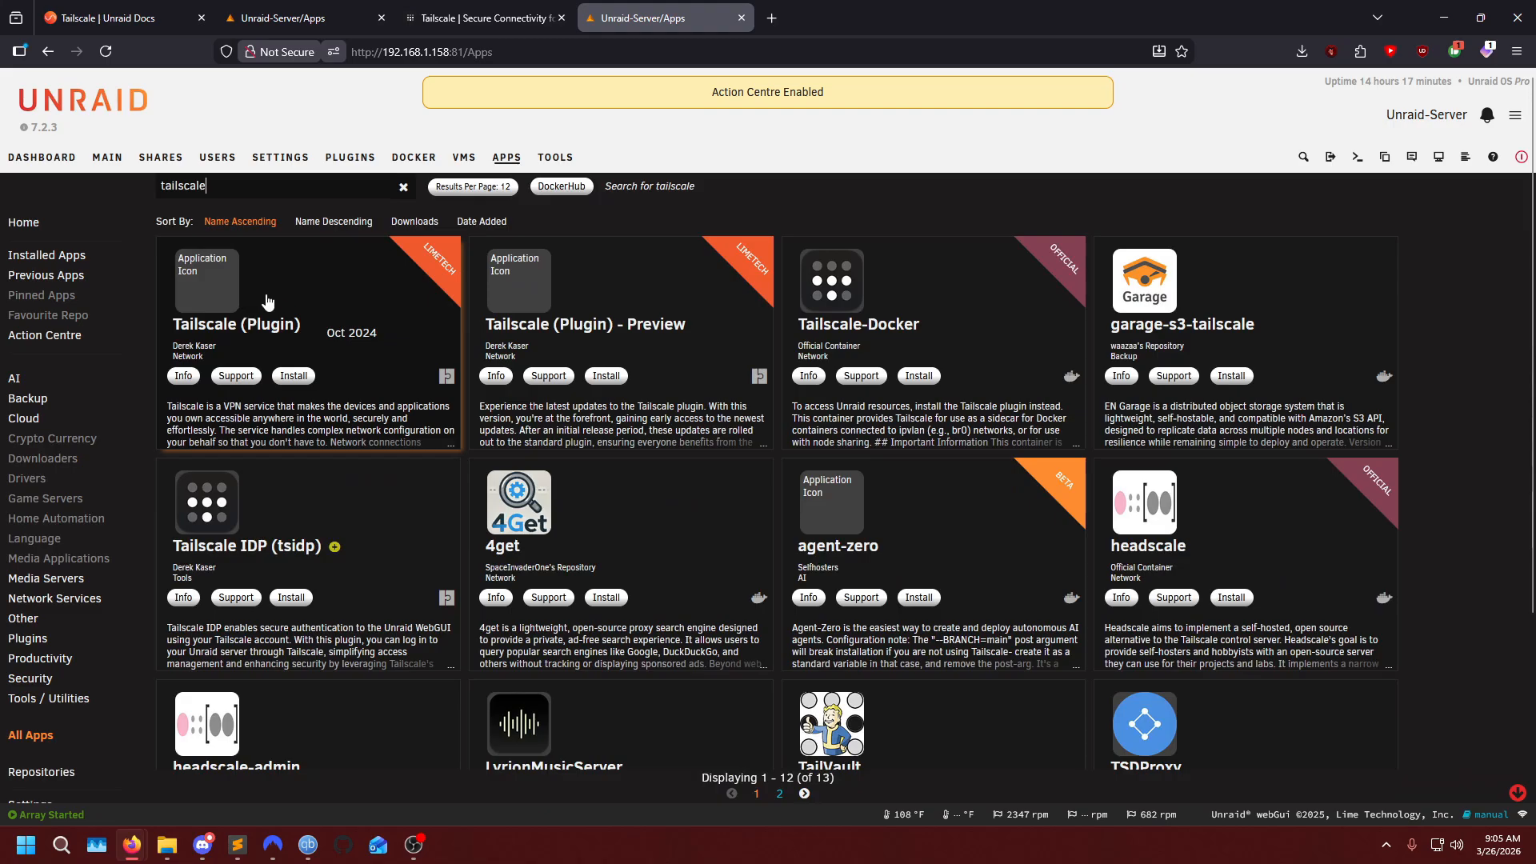
# Install the Tailscale (Plugin) application on the Unraid server.
pyautogui.click(297, 297)
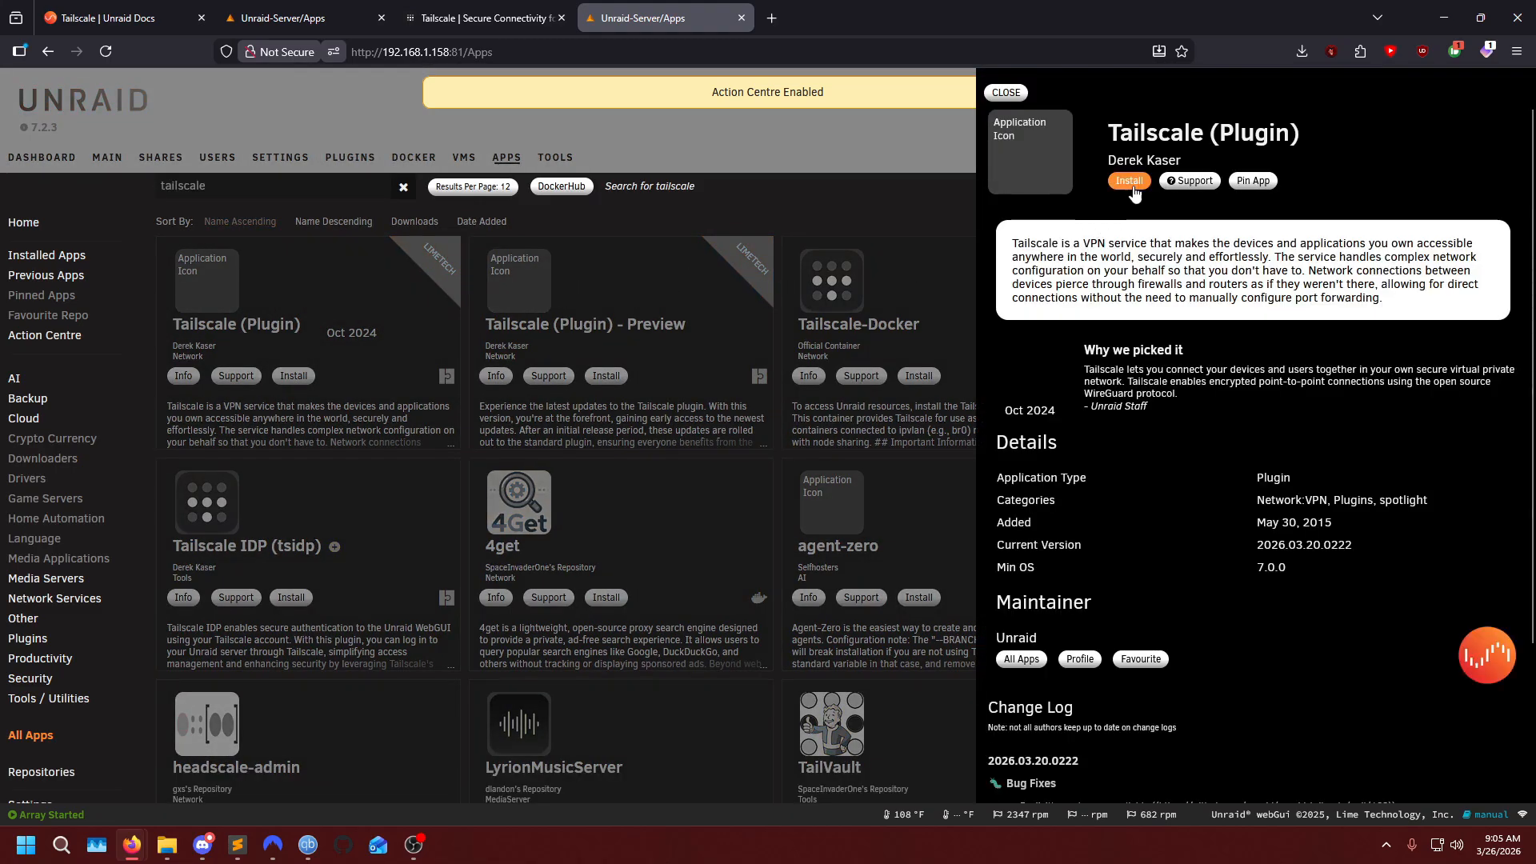
pyautogui.click(1133, 186)
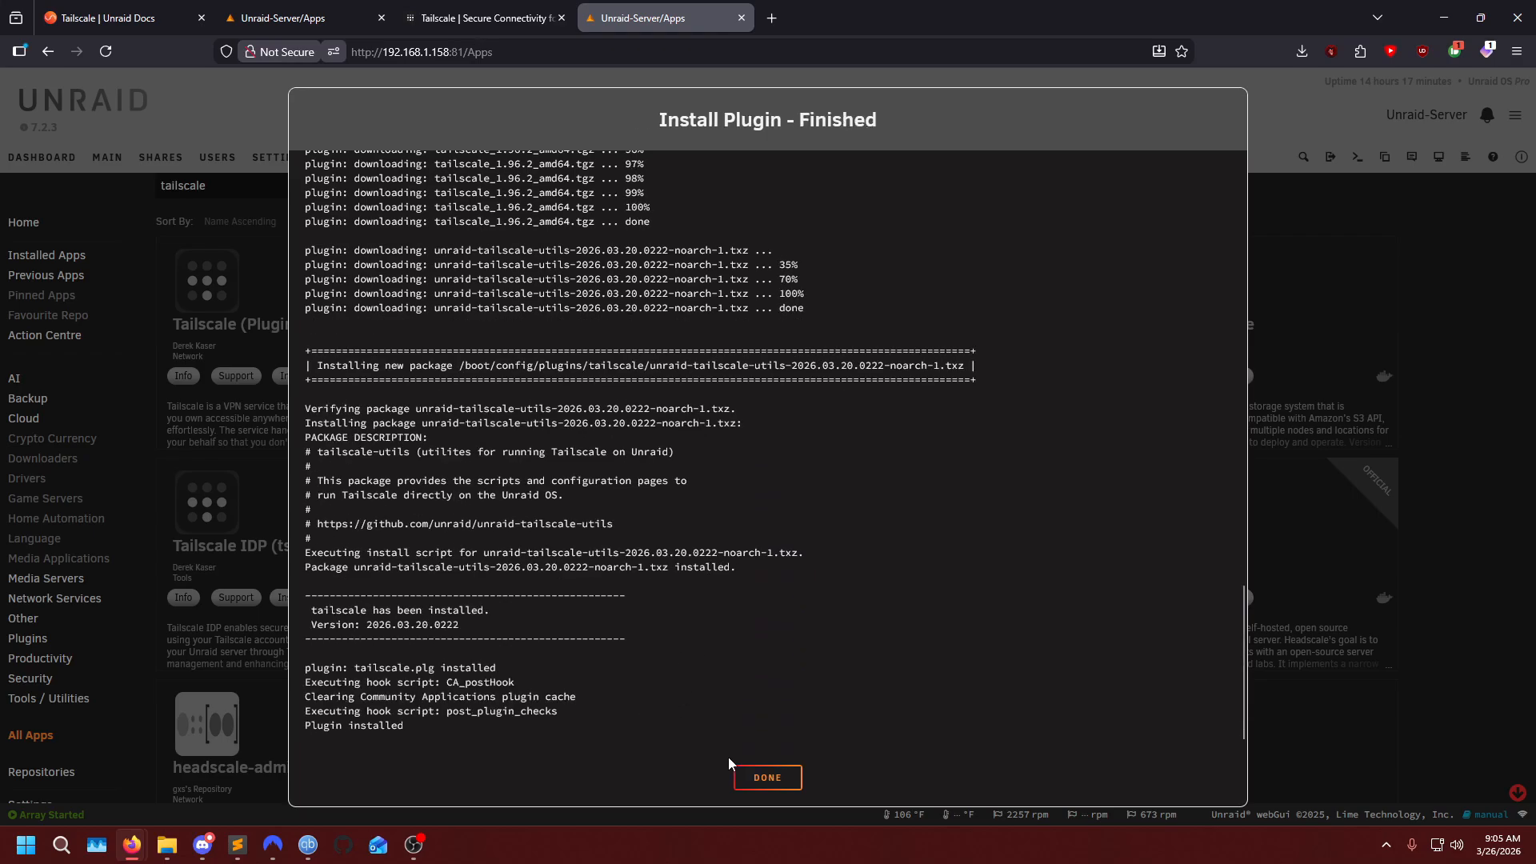
pyautogui.click(763, 779)
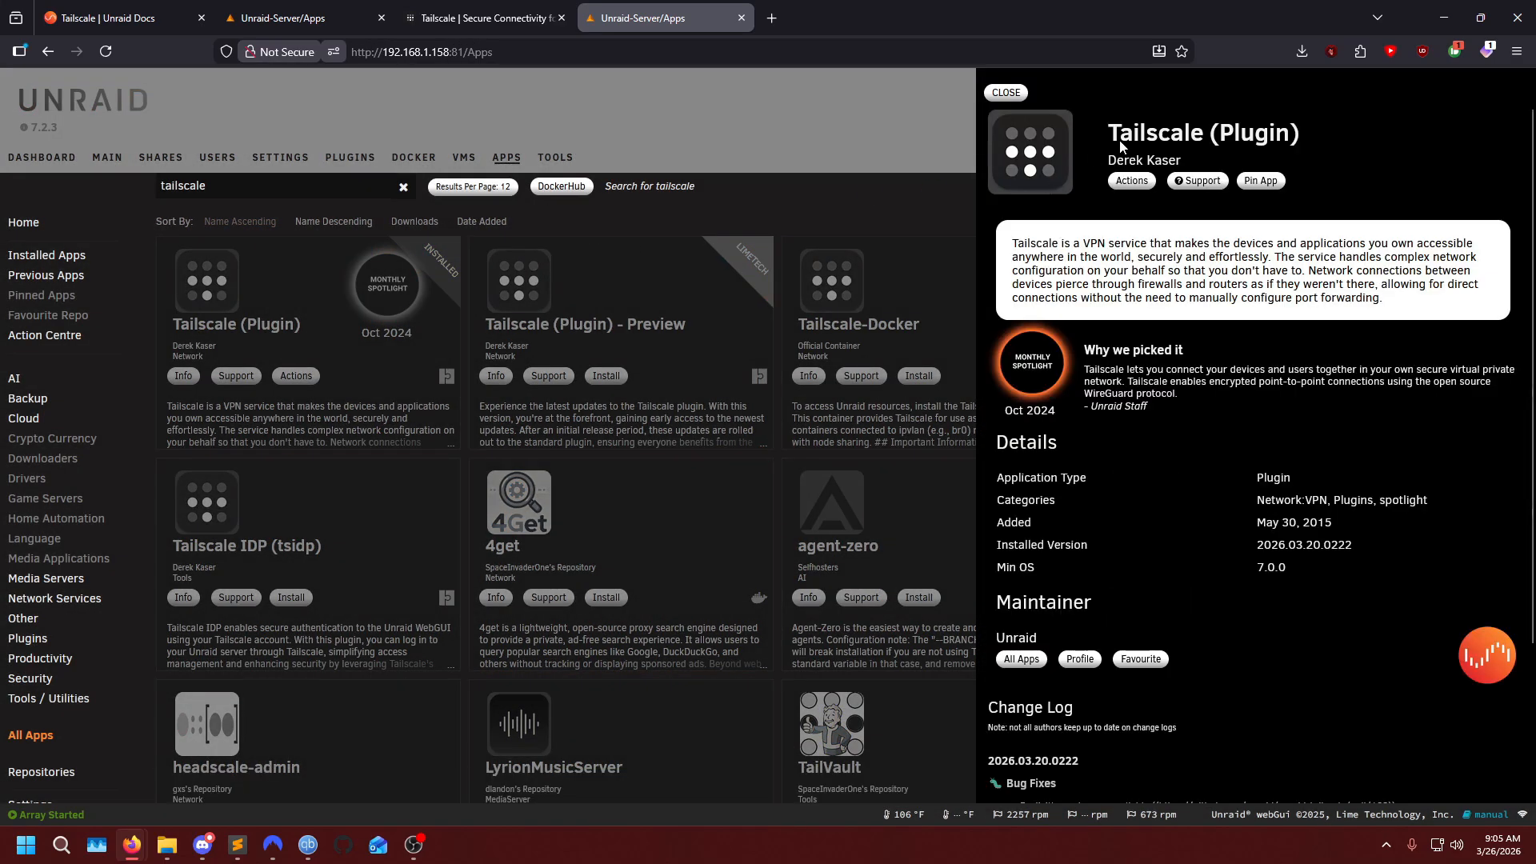
# Open the installed Tailscale plugin's settings and review its configuration options and advertised routes.
pyautogui.click(1132, 182)
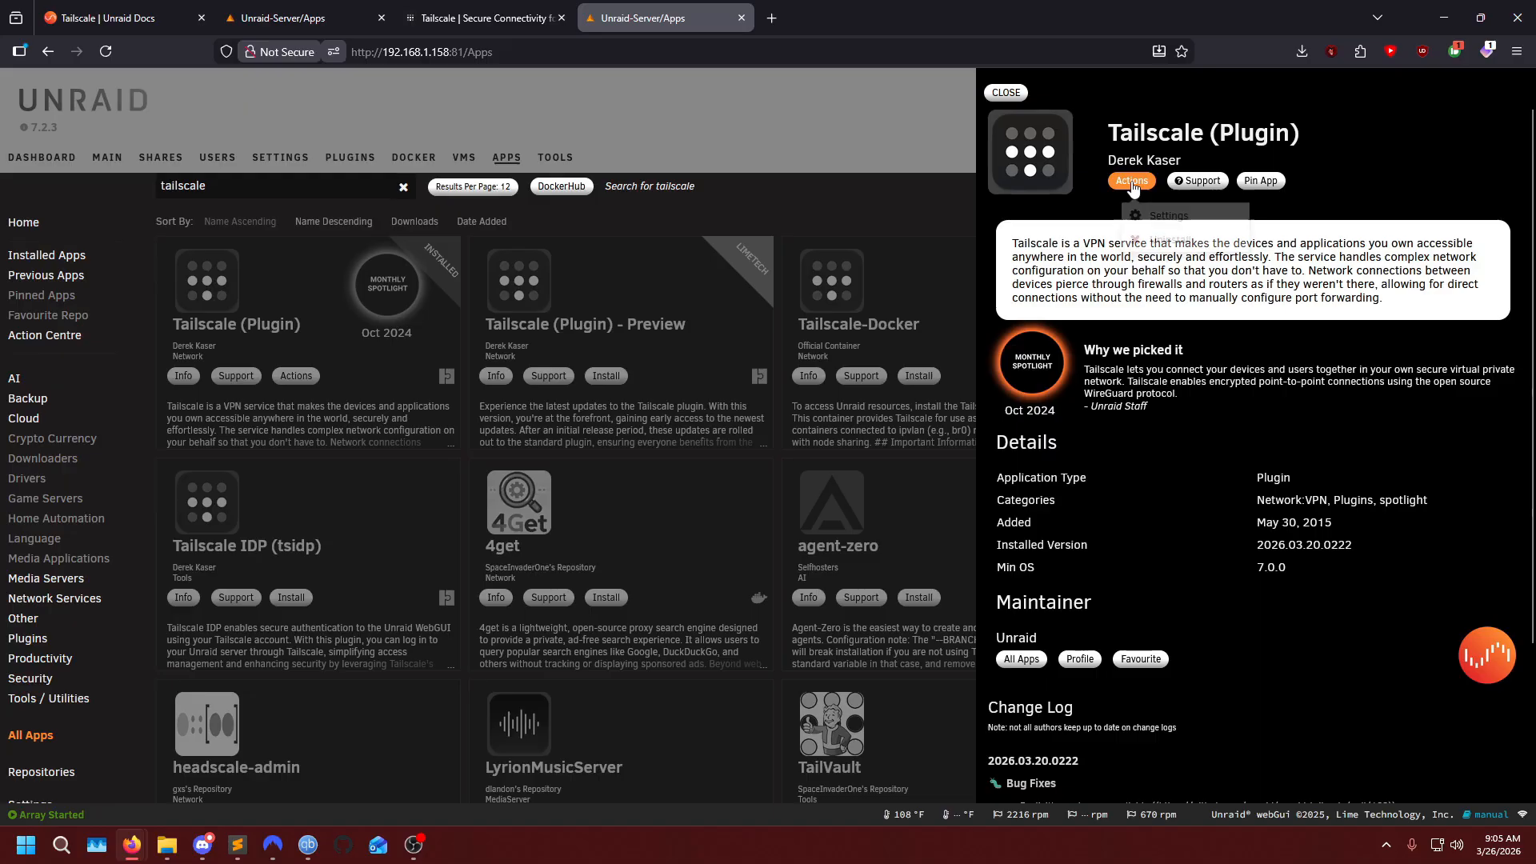
pyautogui.click(1182, 216)
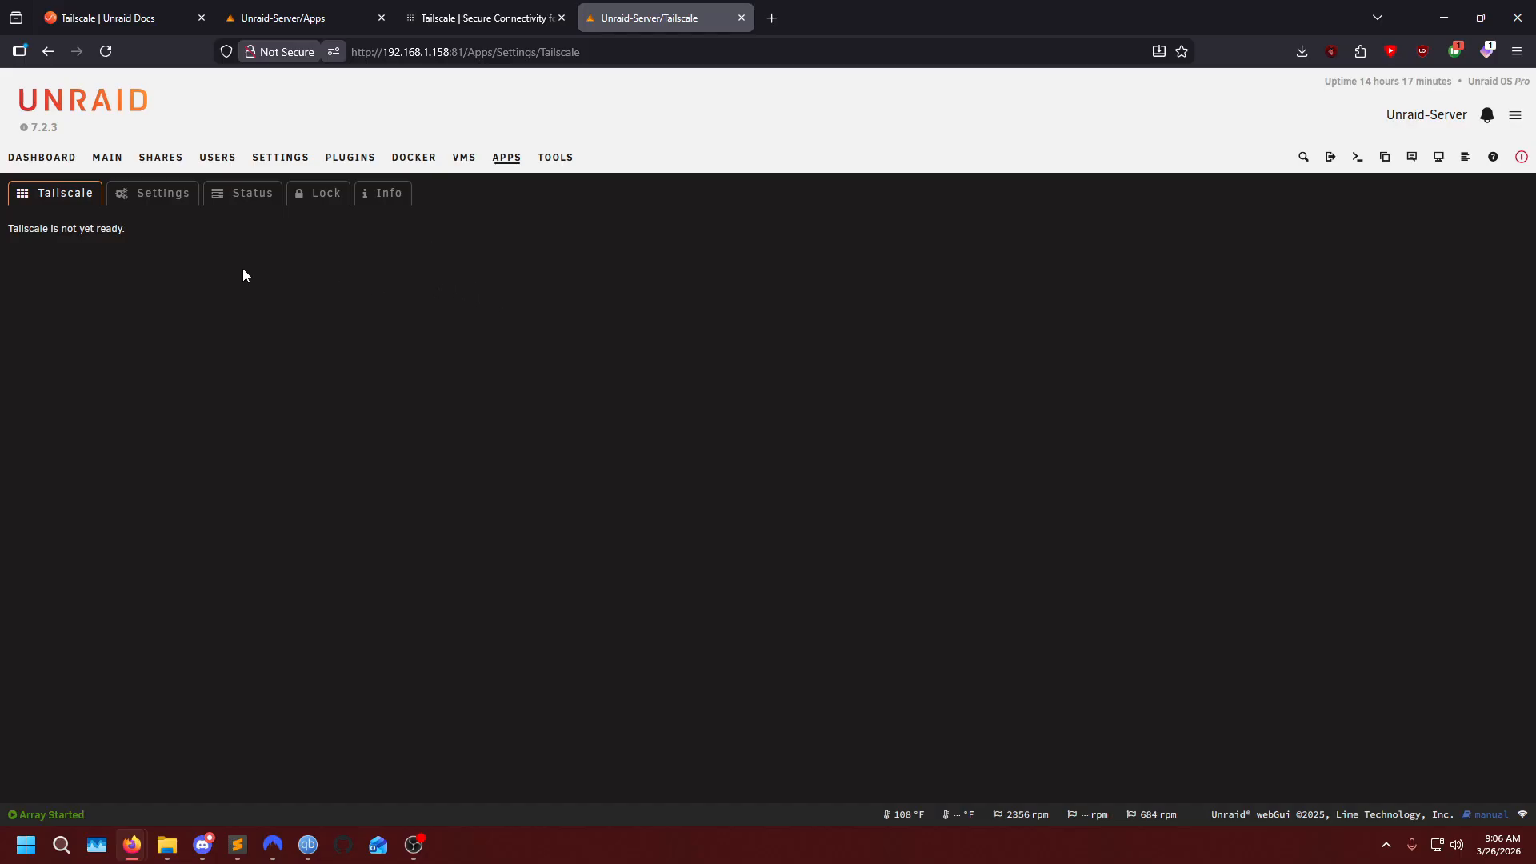
pyautogui.click(148, 202)
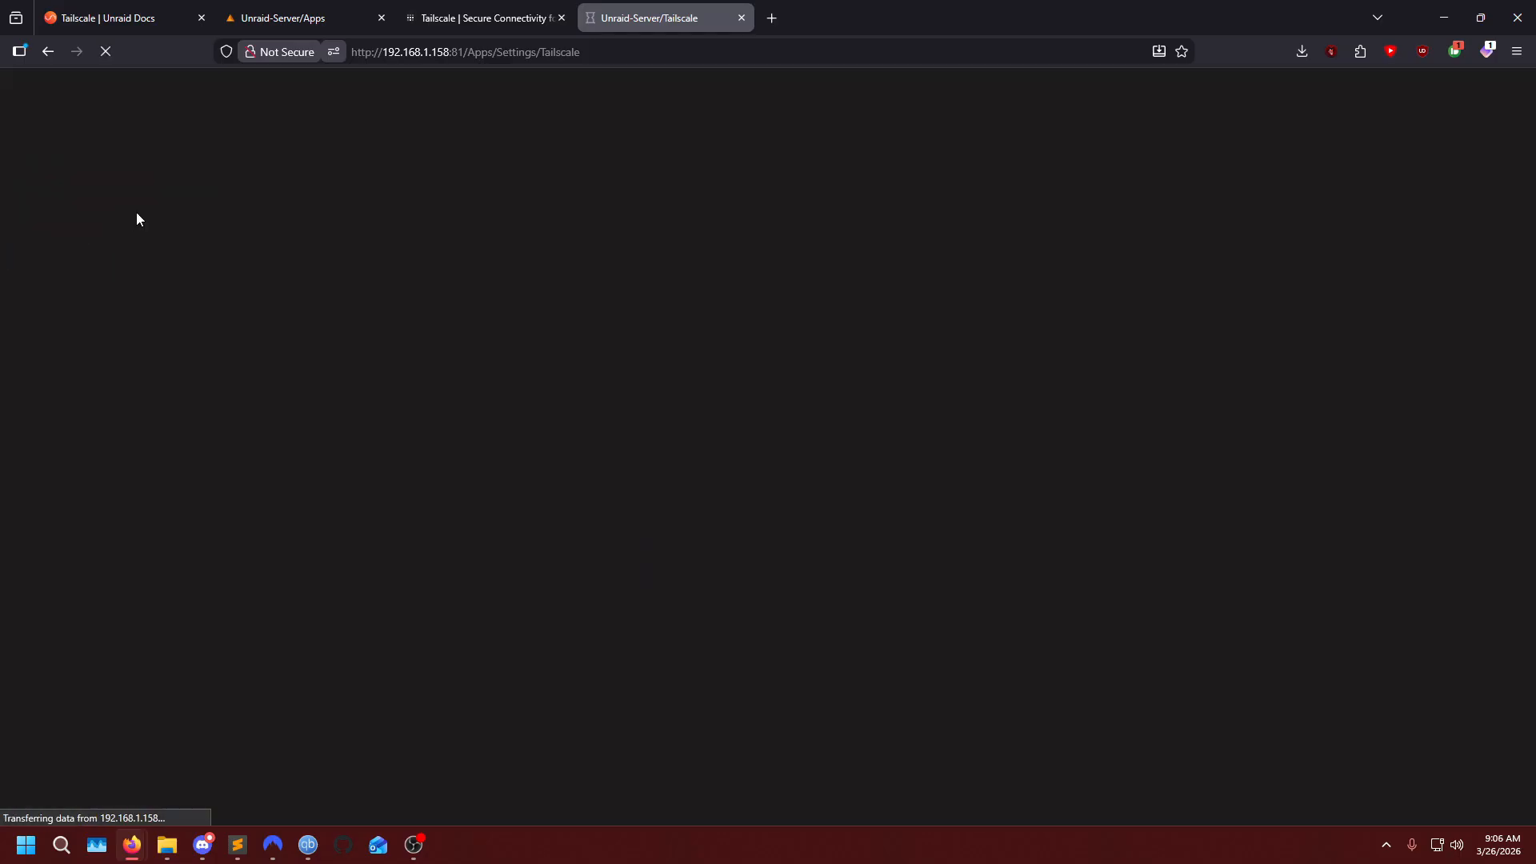
pyautogui.scroll(-5, 965, 460)
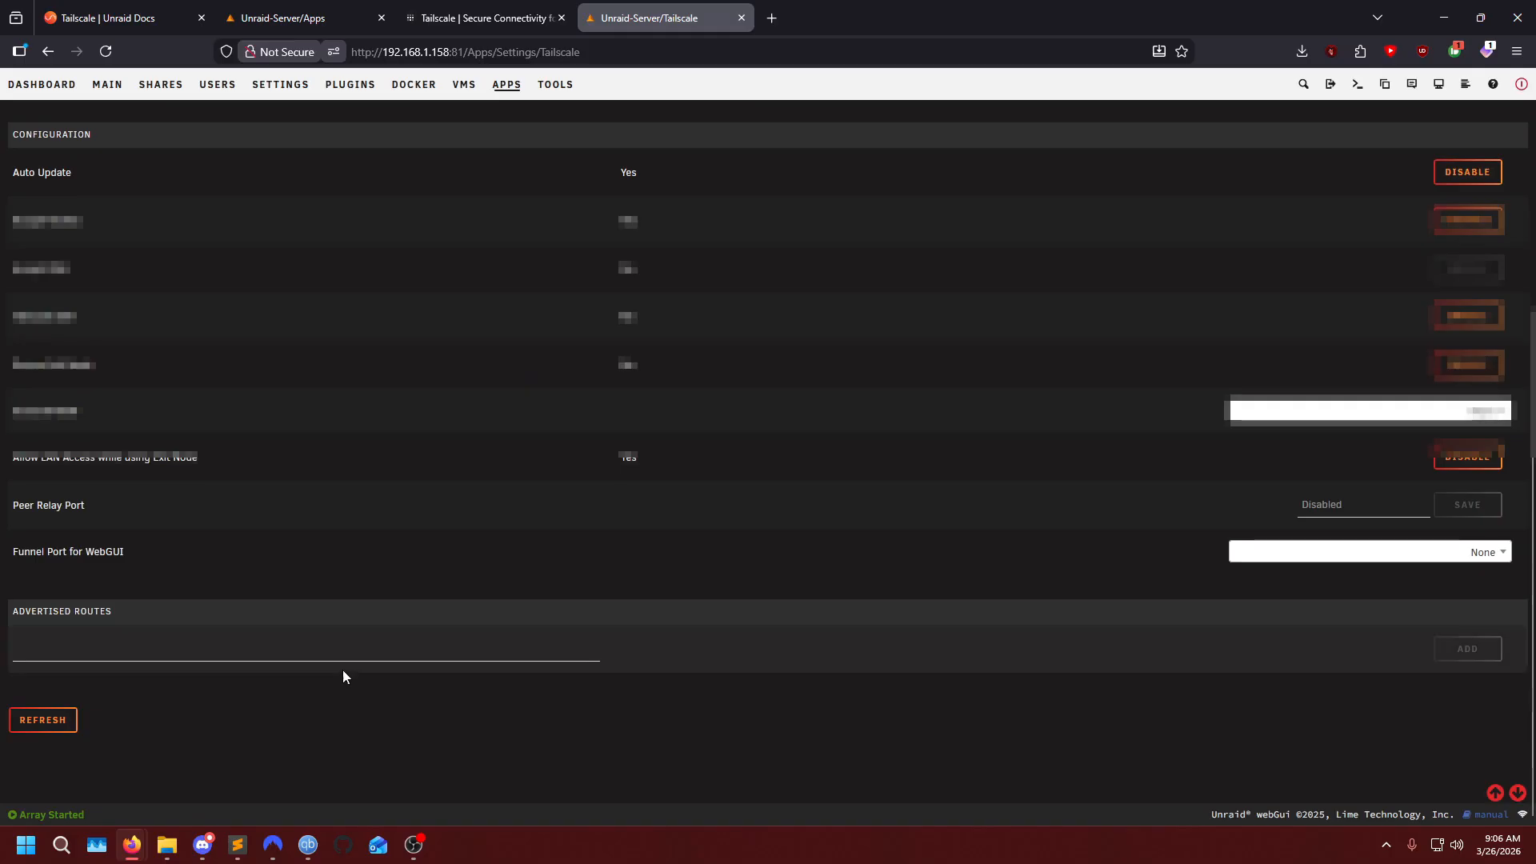
pyautogui.scroll(4, 1197, 448)
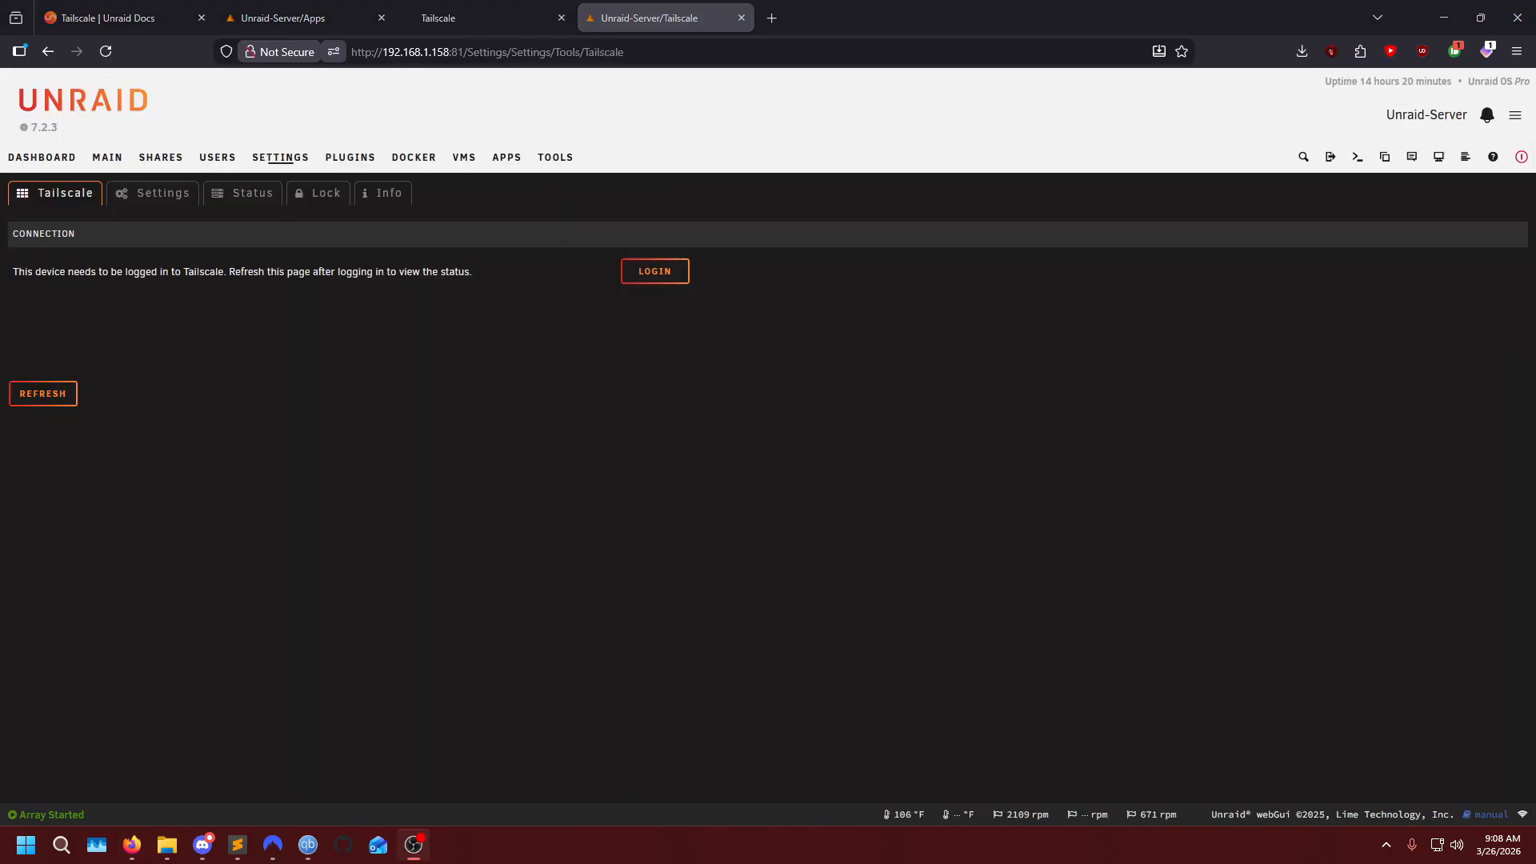
# Sign up for Tailscale with GitHub as the identity provider and authorize Tailscale to access the GitHub account.
pyautogui.click(467, 18)
pyautogui.click(514, 272)
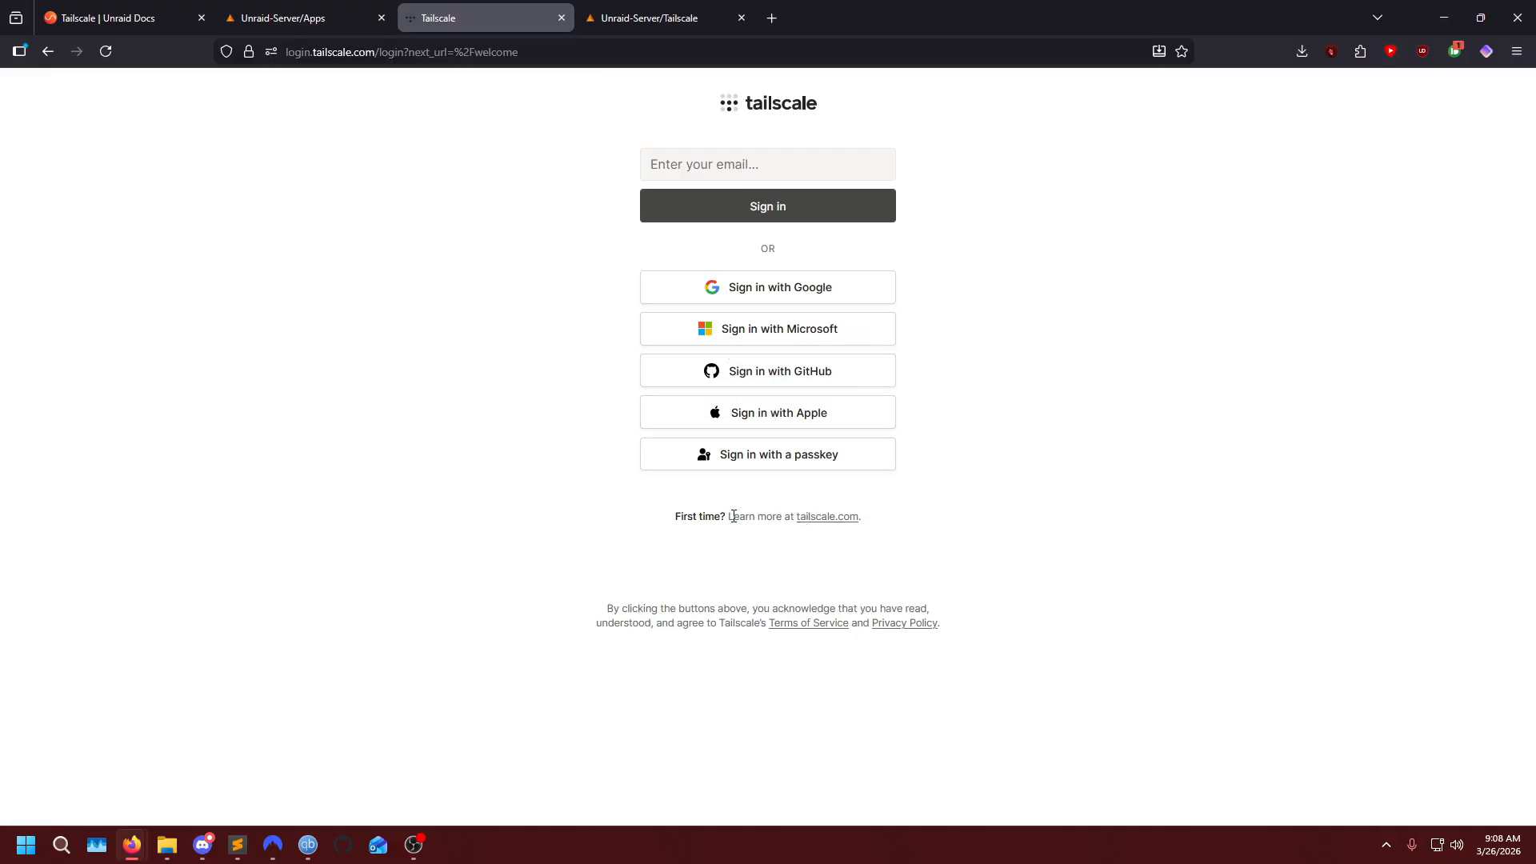
pyautogui.click(807, 520)
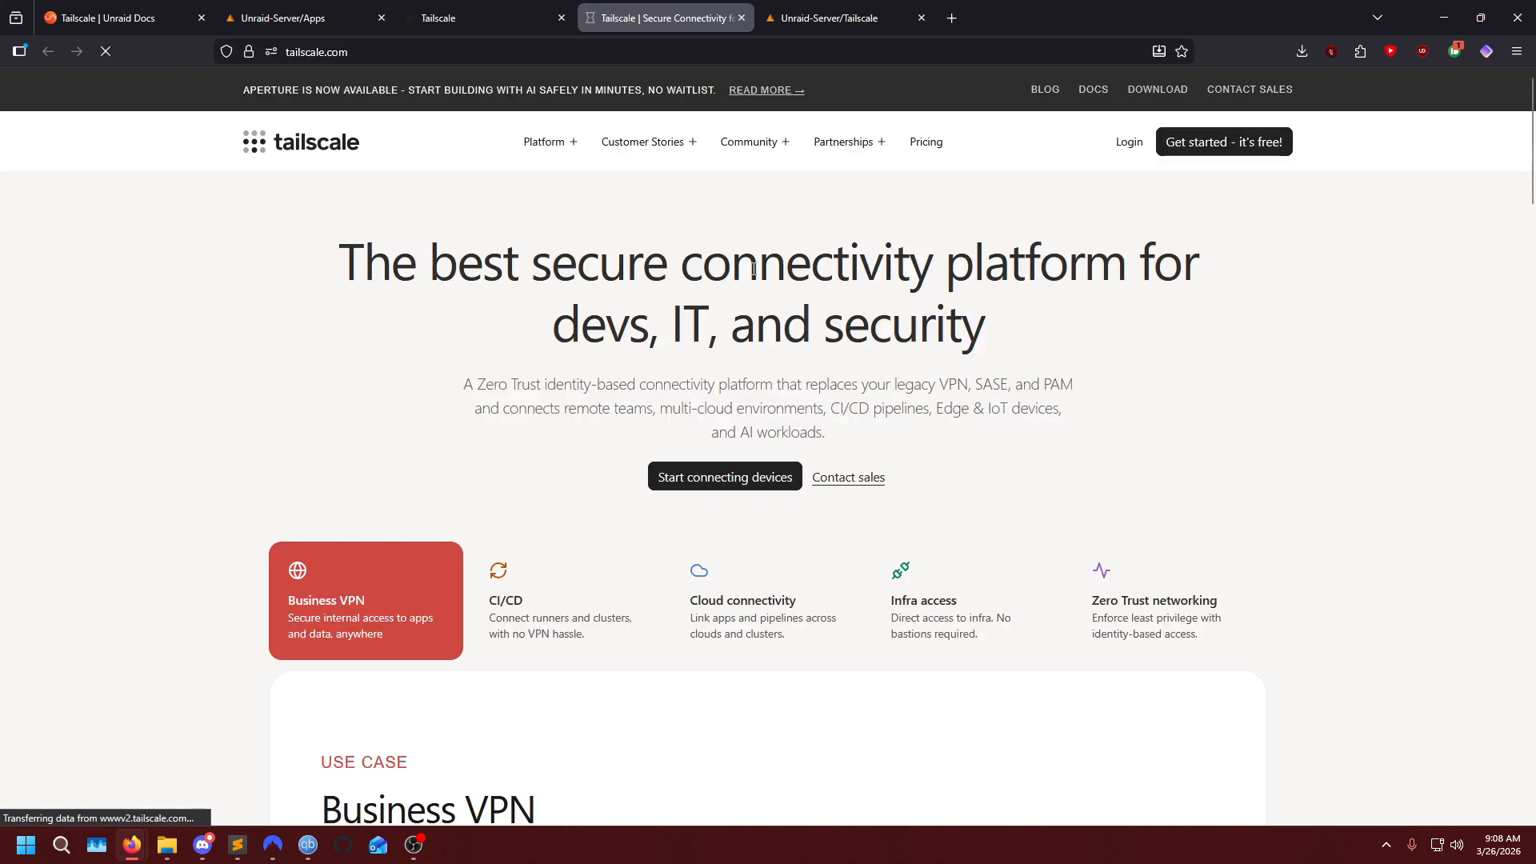
pyautogui.click(1199, 149)
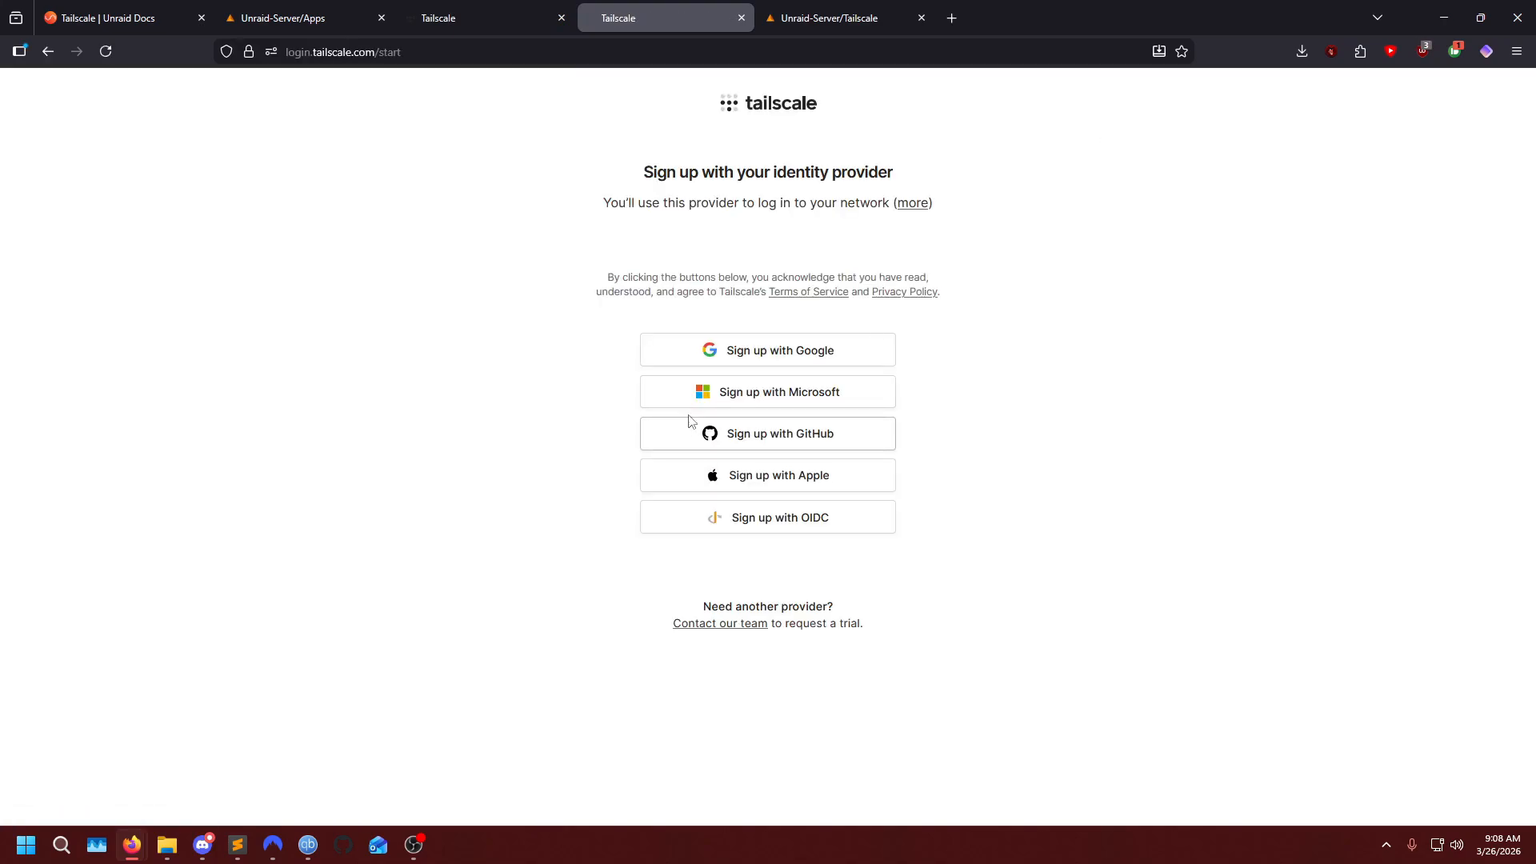
pyautogui.click(752, 438)
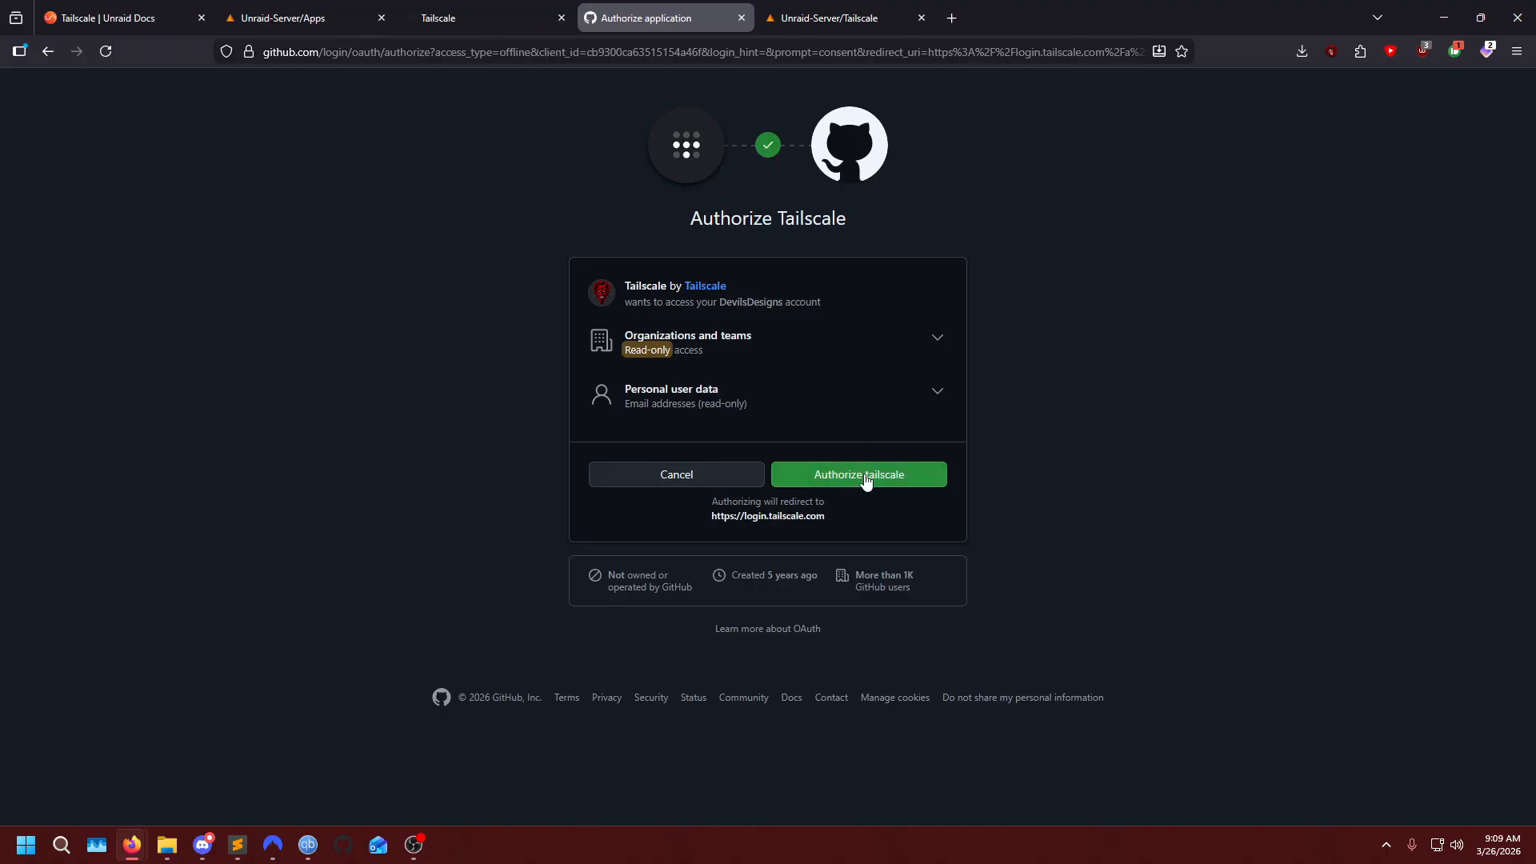
pyautogui.click(862, 473)
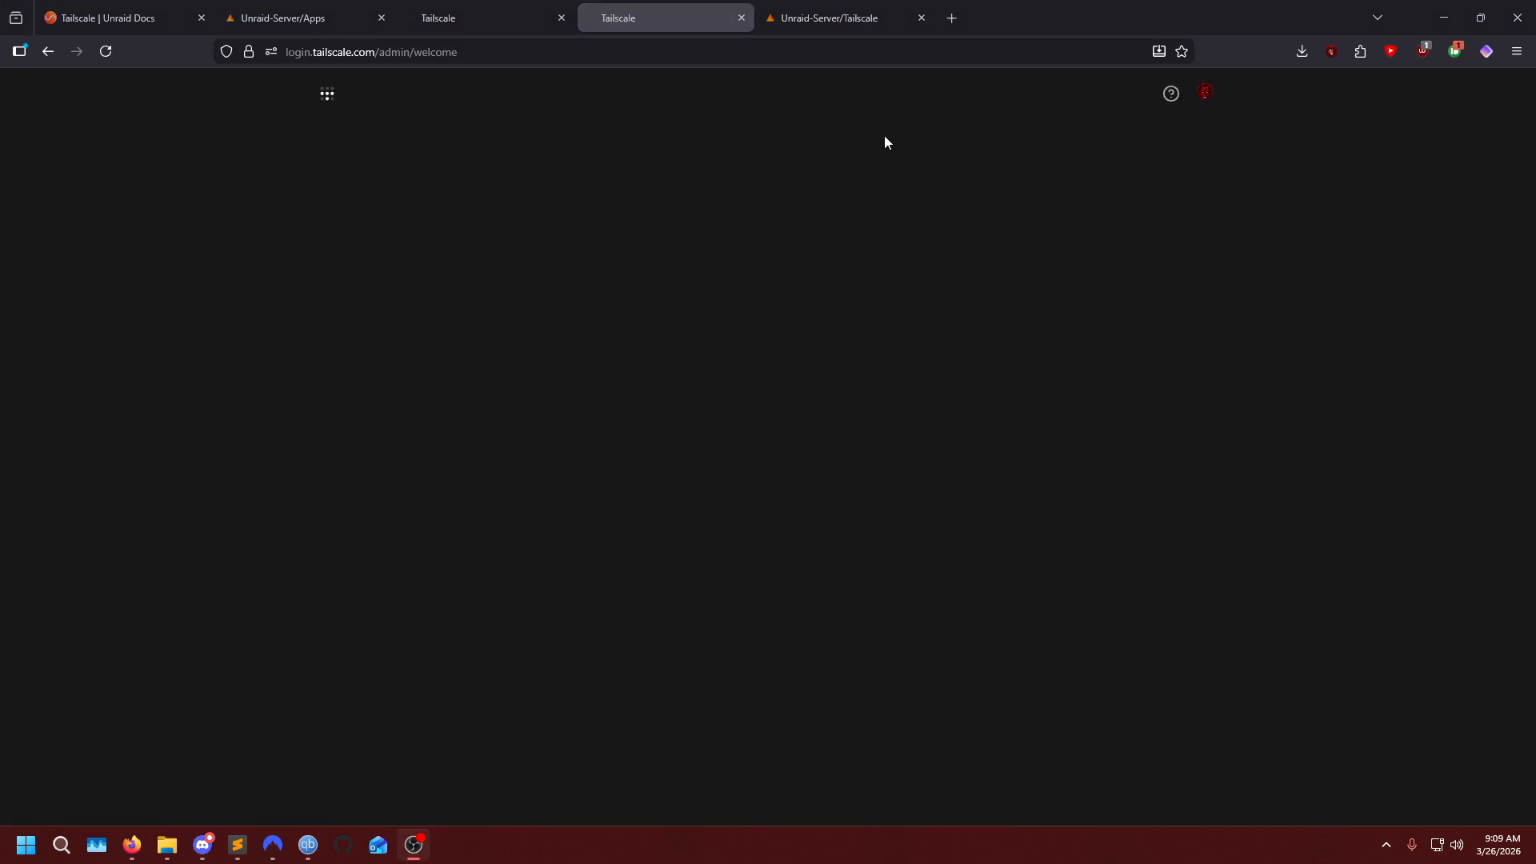
# Answer the Tailscale welcome survey with Personal or At-Home Use as the primary reason and IT as the role.
pyautogui.scroll(-3, 645, 342)
pyautogui.scroll(3, 646, 346)
pyautogui.click(436, 348)
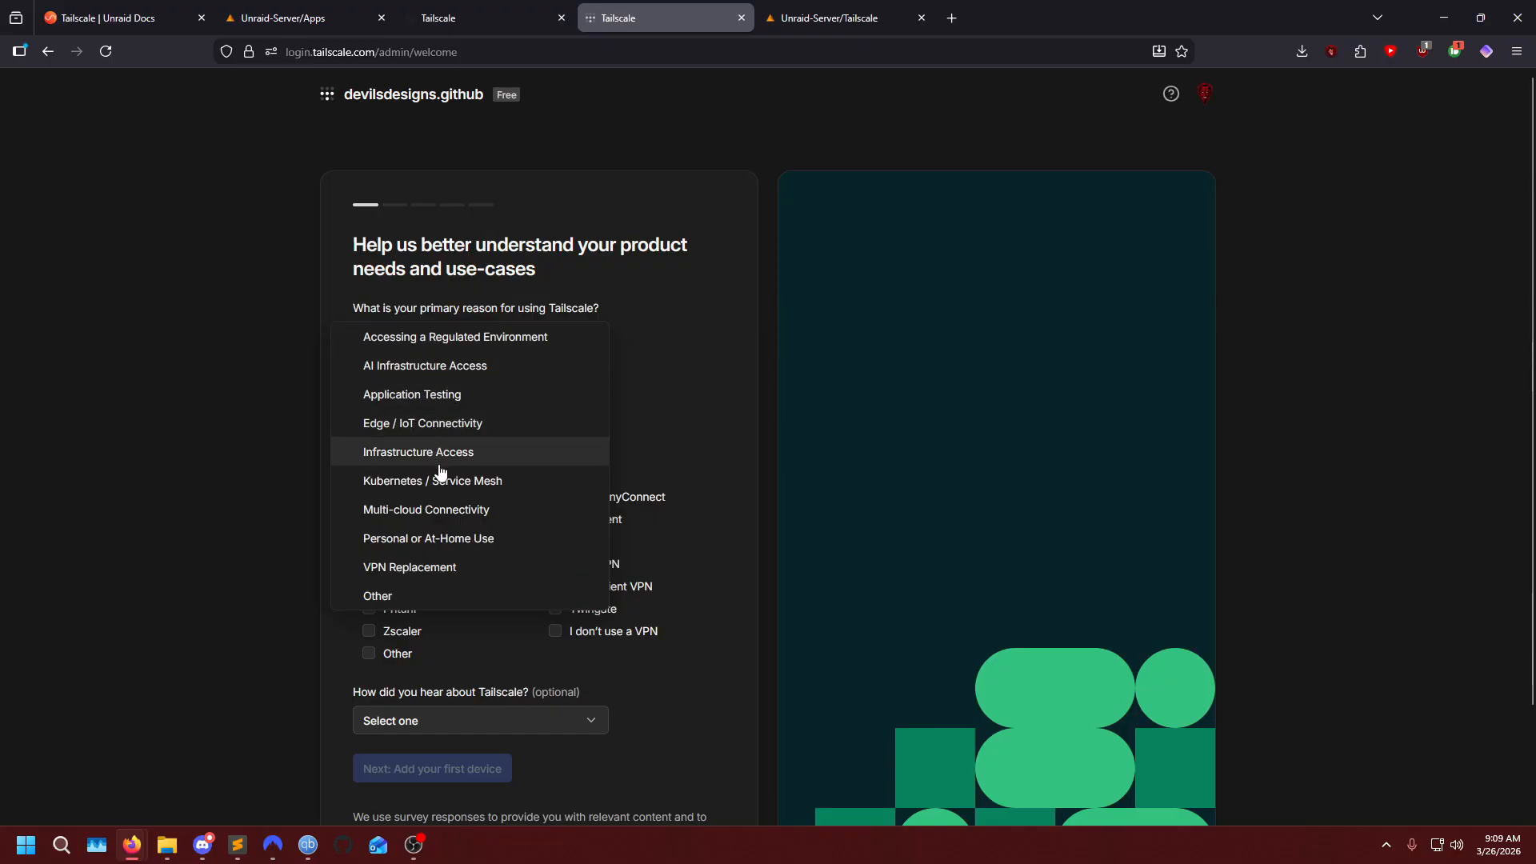
pyautogui.click(432, 539)
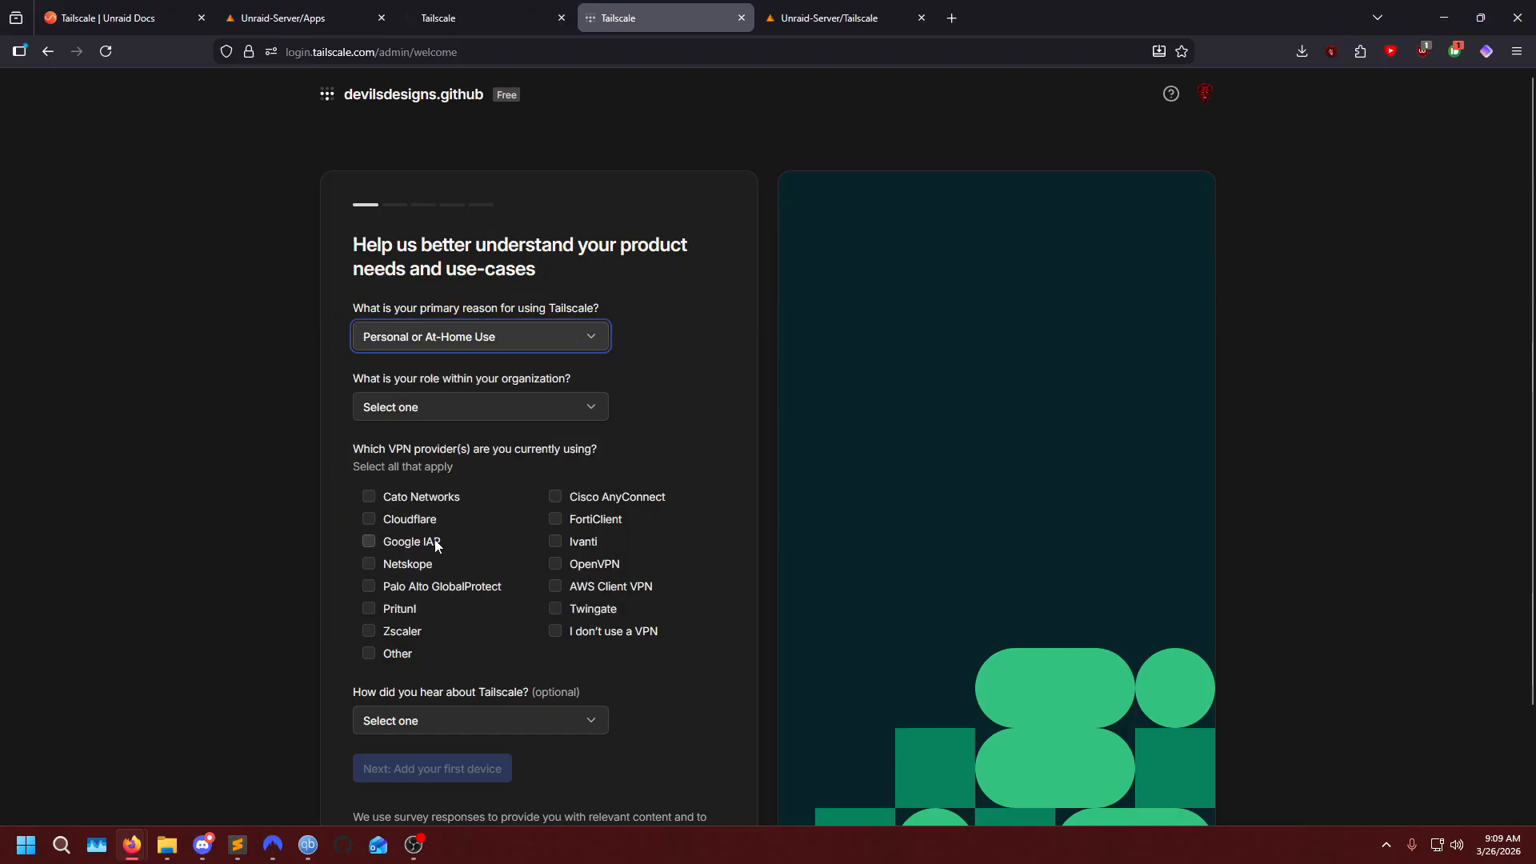
pyautogui.click(442, 418)
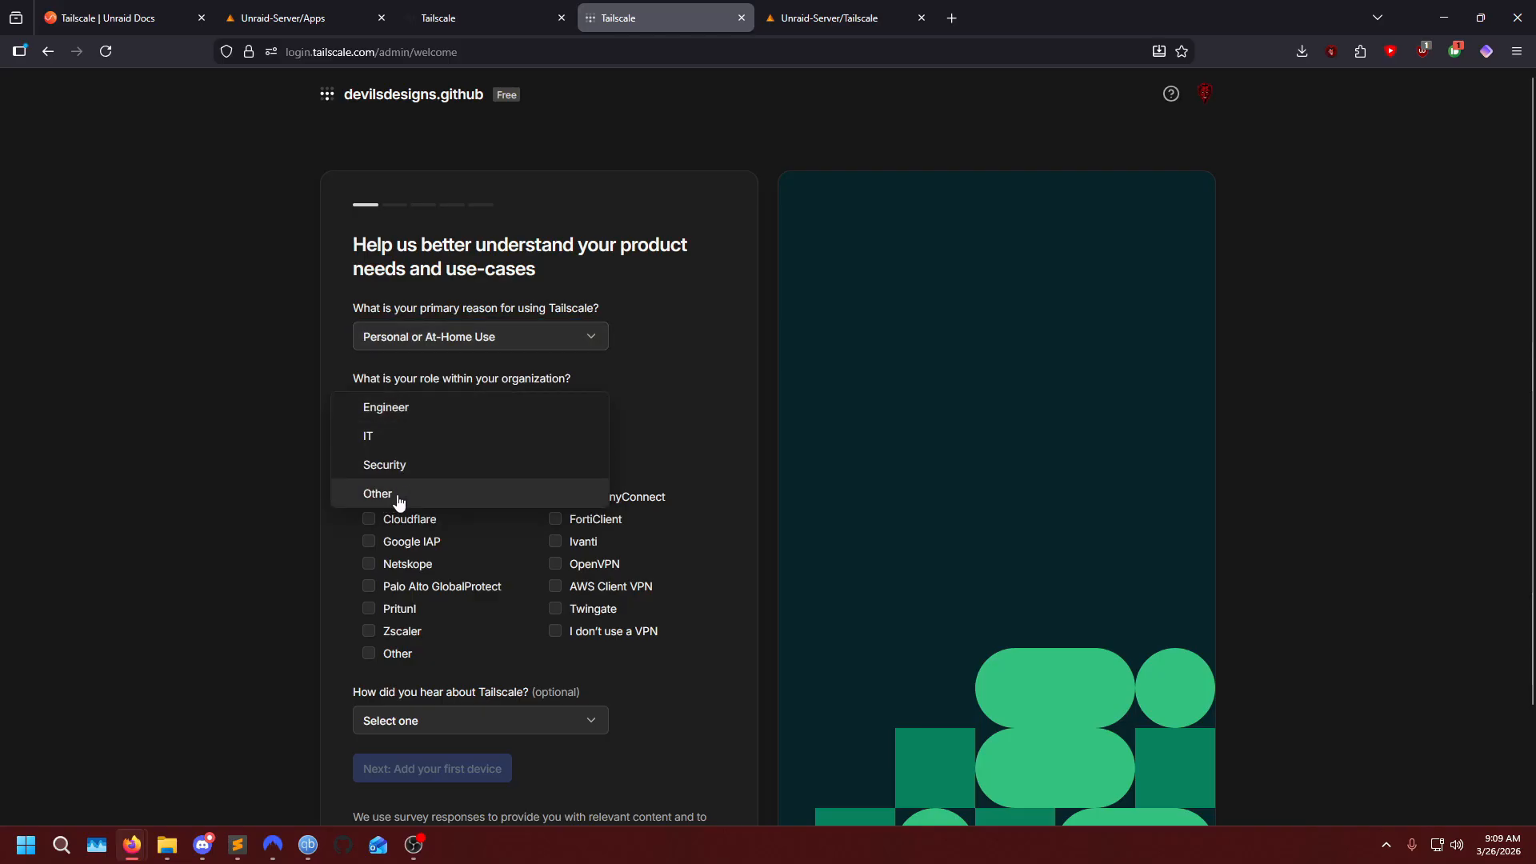
pyautogui.click(395, 434)
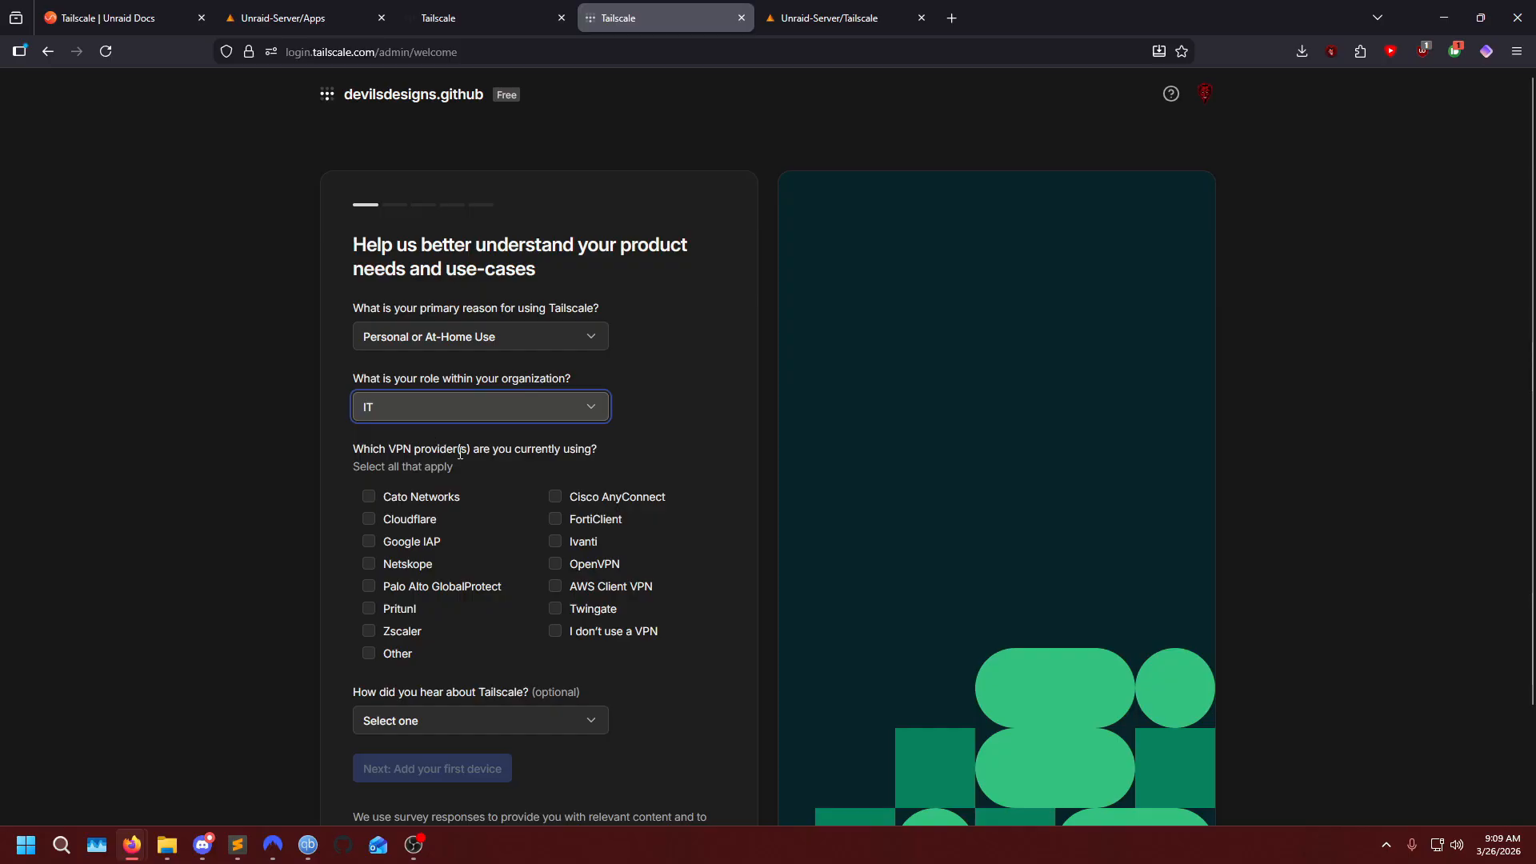
# Answer YouTube to the survey question about how Tailscale was heard of.
pyautogui.scroll(-2, 539, 507)
pyautogui.click(459, 592)
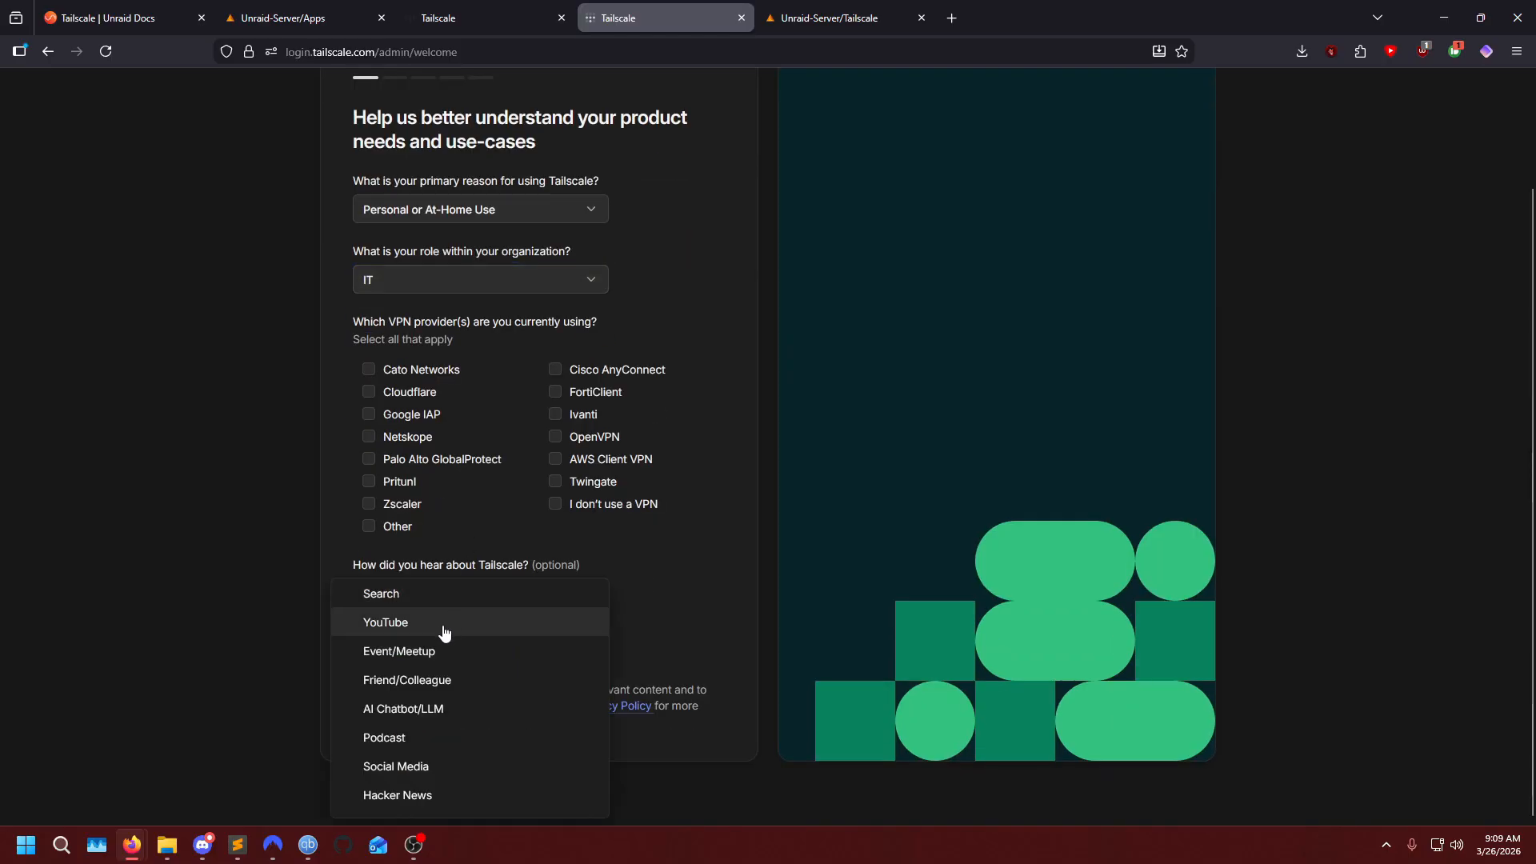
pyautogui.click(430, 632)
pyautogui.scroll(1, 561, 584)
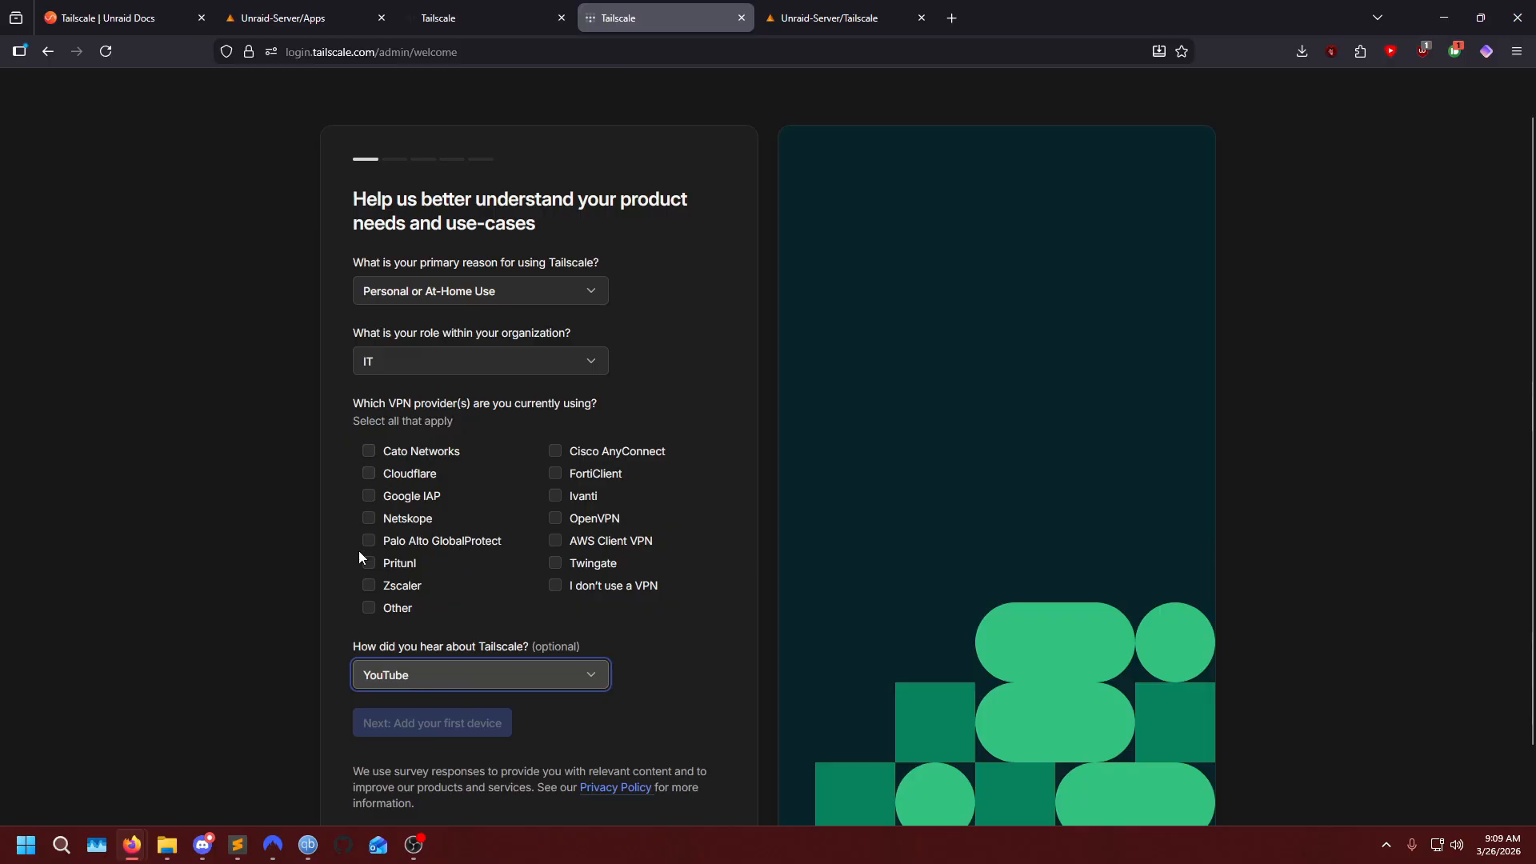
pyautogui.click(368, 608)
pyautogui.click(398, 645)
pyautogui.scroll(-2, 488, 560)
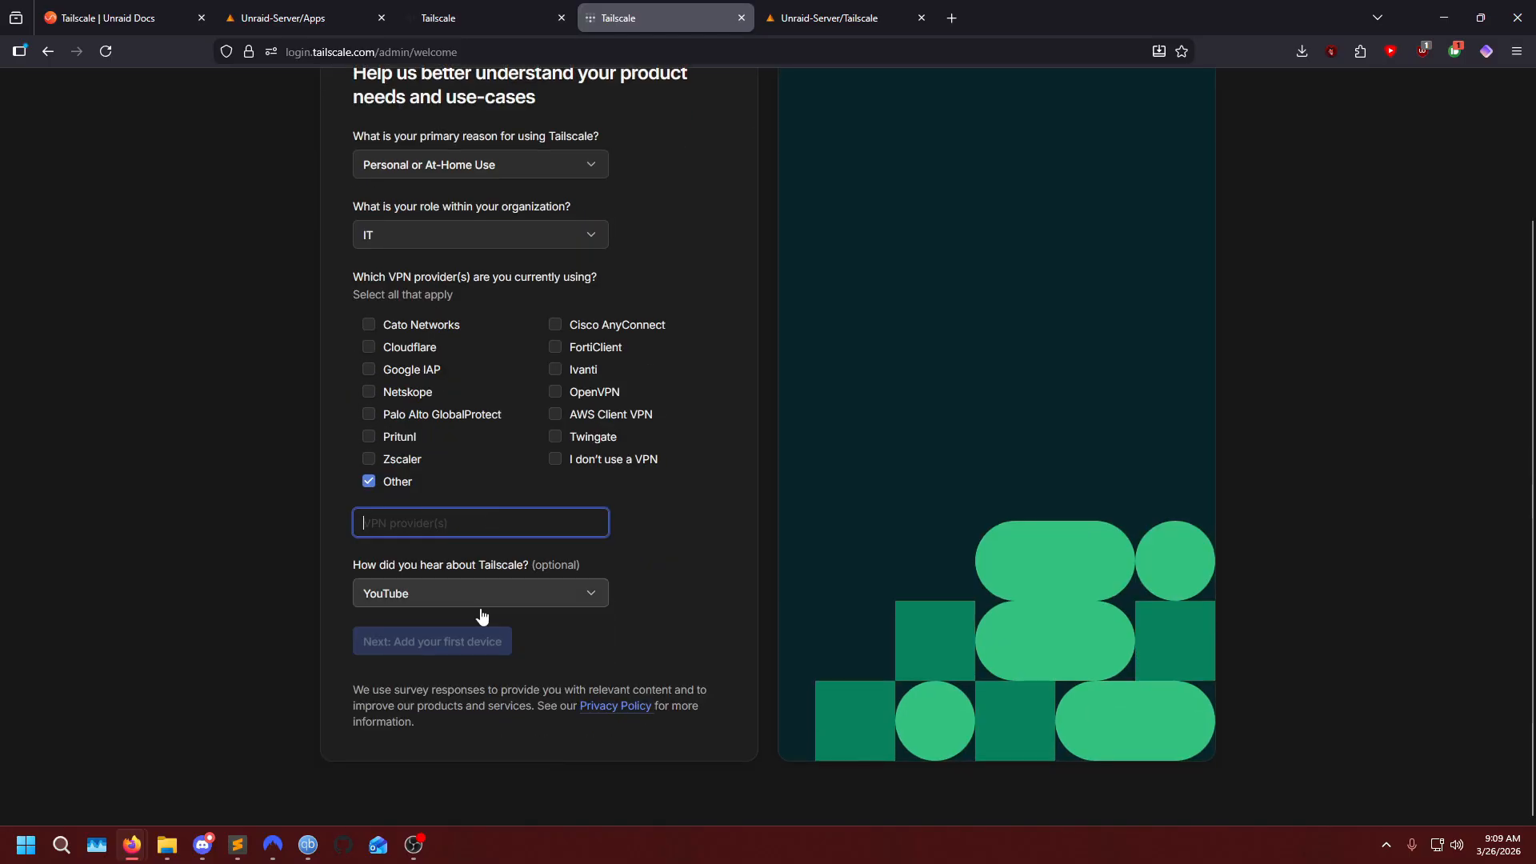
pyautogui.click(441, 639)
pyautogui.scroll(1, 564, 527)
pyautogui.scroll(1, 564, 527)
pyautogui.scroll(-2, 592, 480)
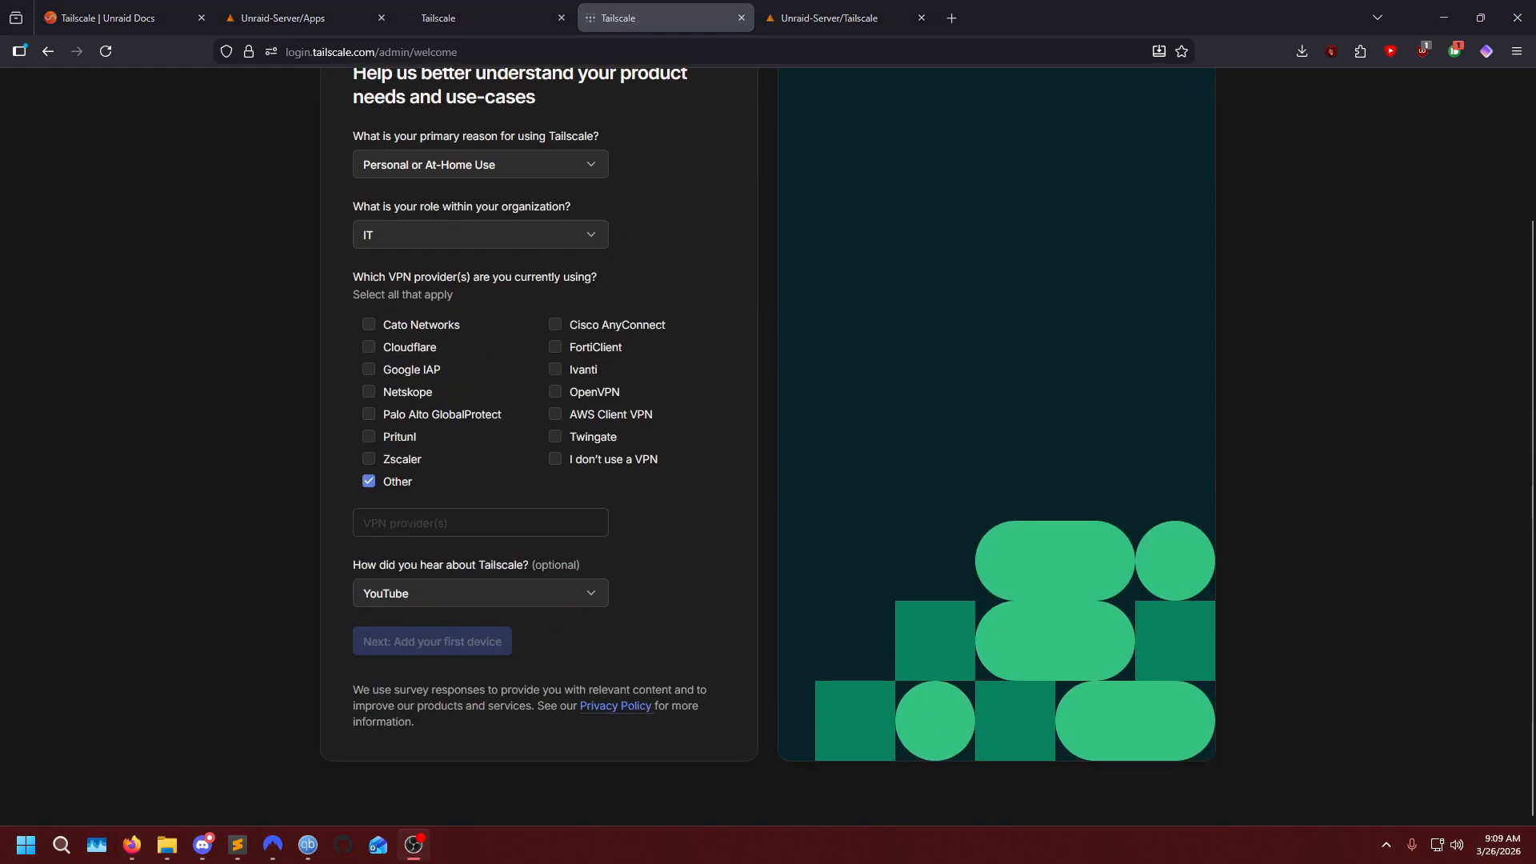
# Select "I don't use a VPN" as the VPN provider answer, submit the survey, and skip the first-device introduction.
pyautogui.click(570, 463)
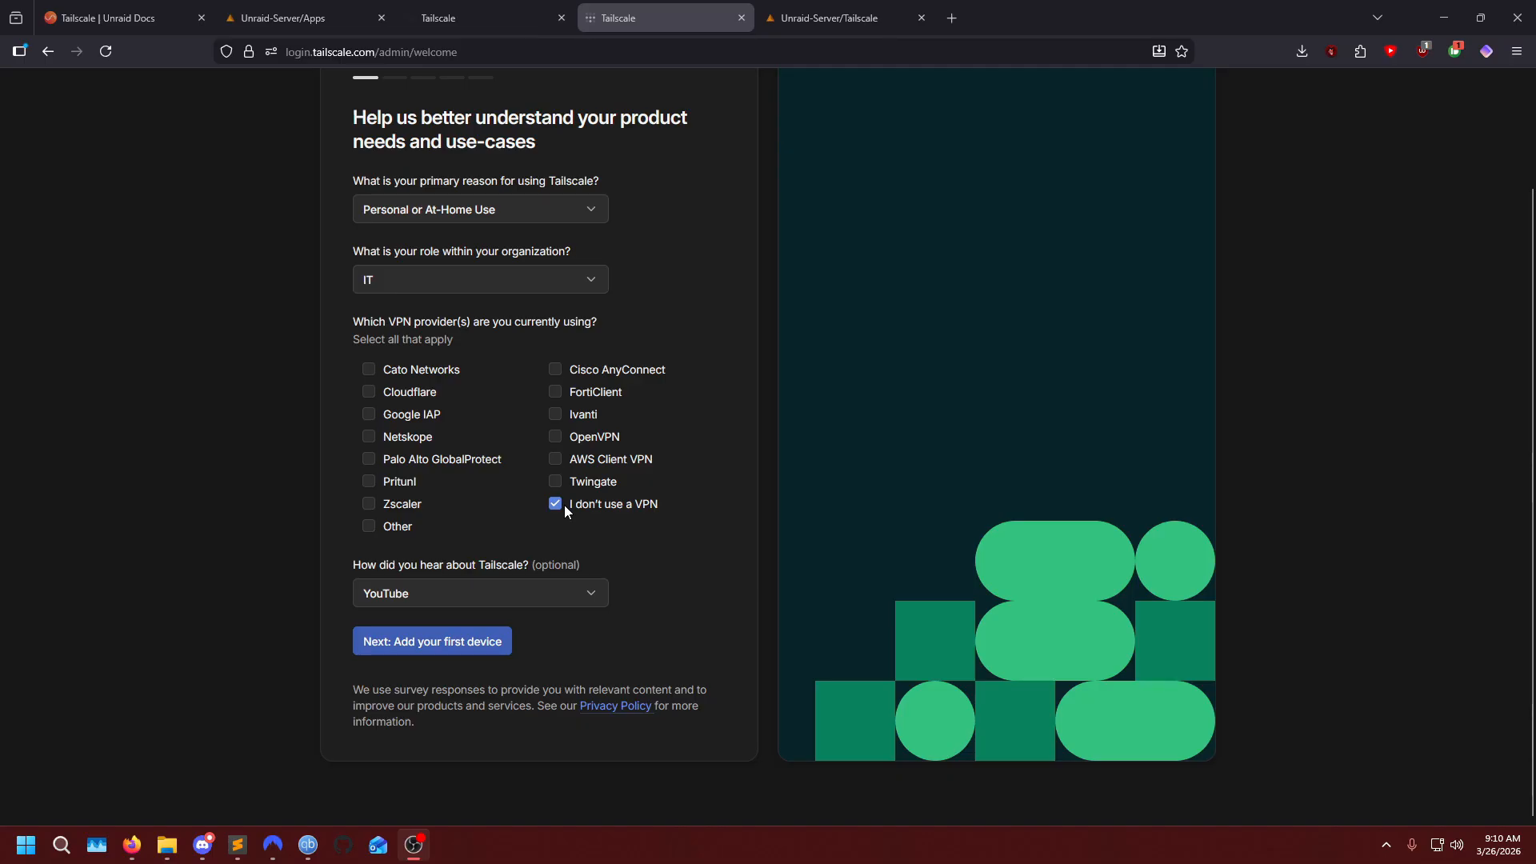
pyautogui.click(449, 640)
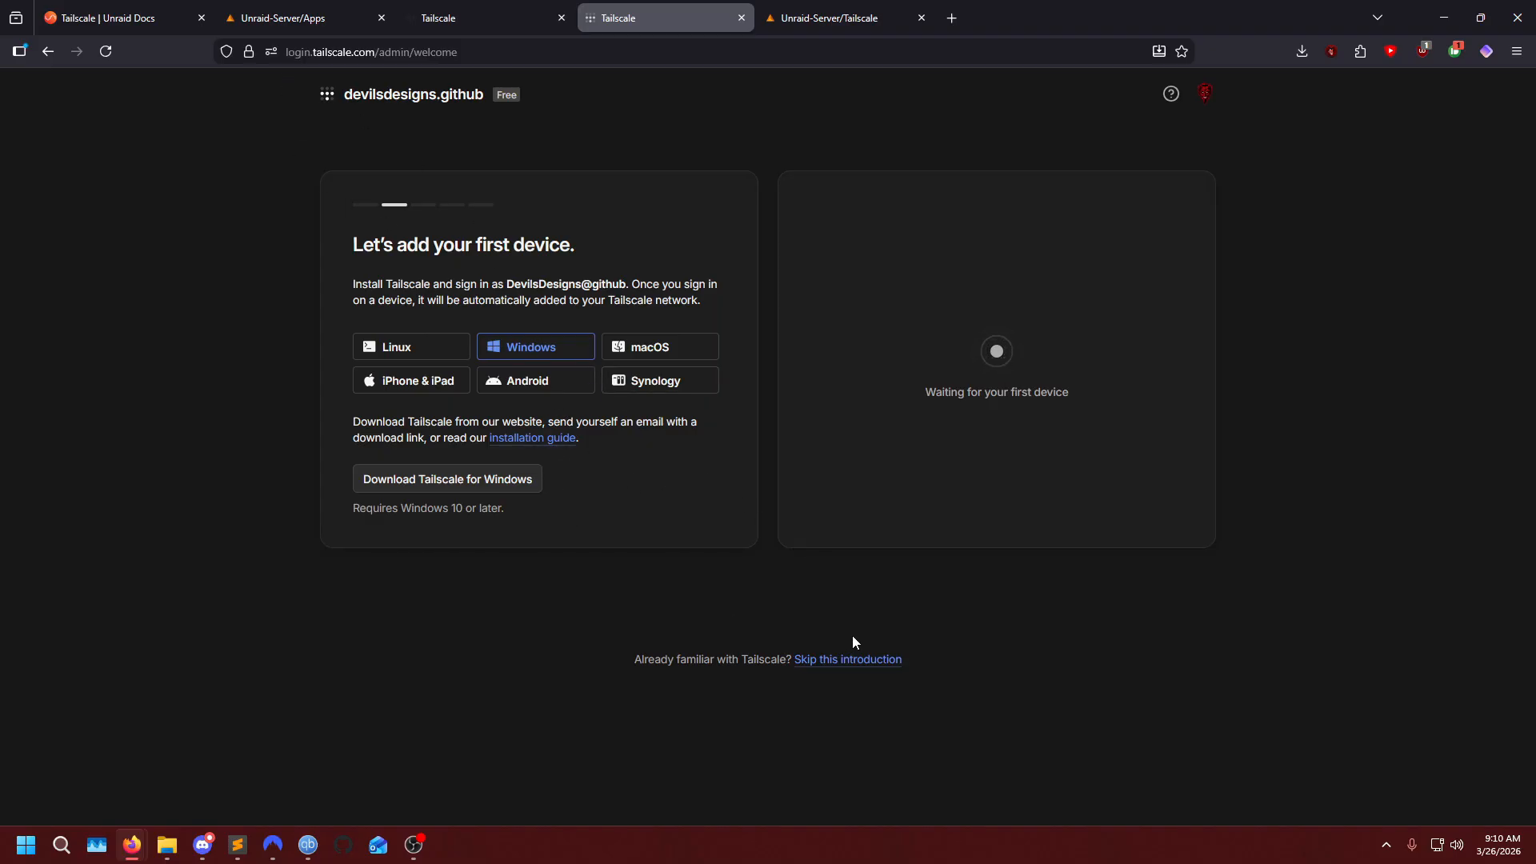
pyautogui.click(840, 659)
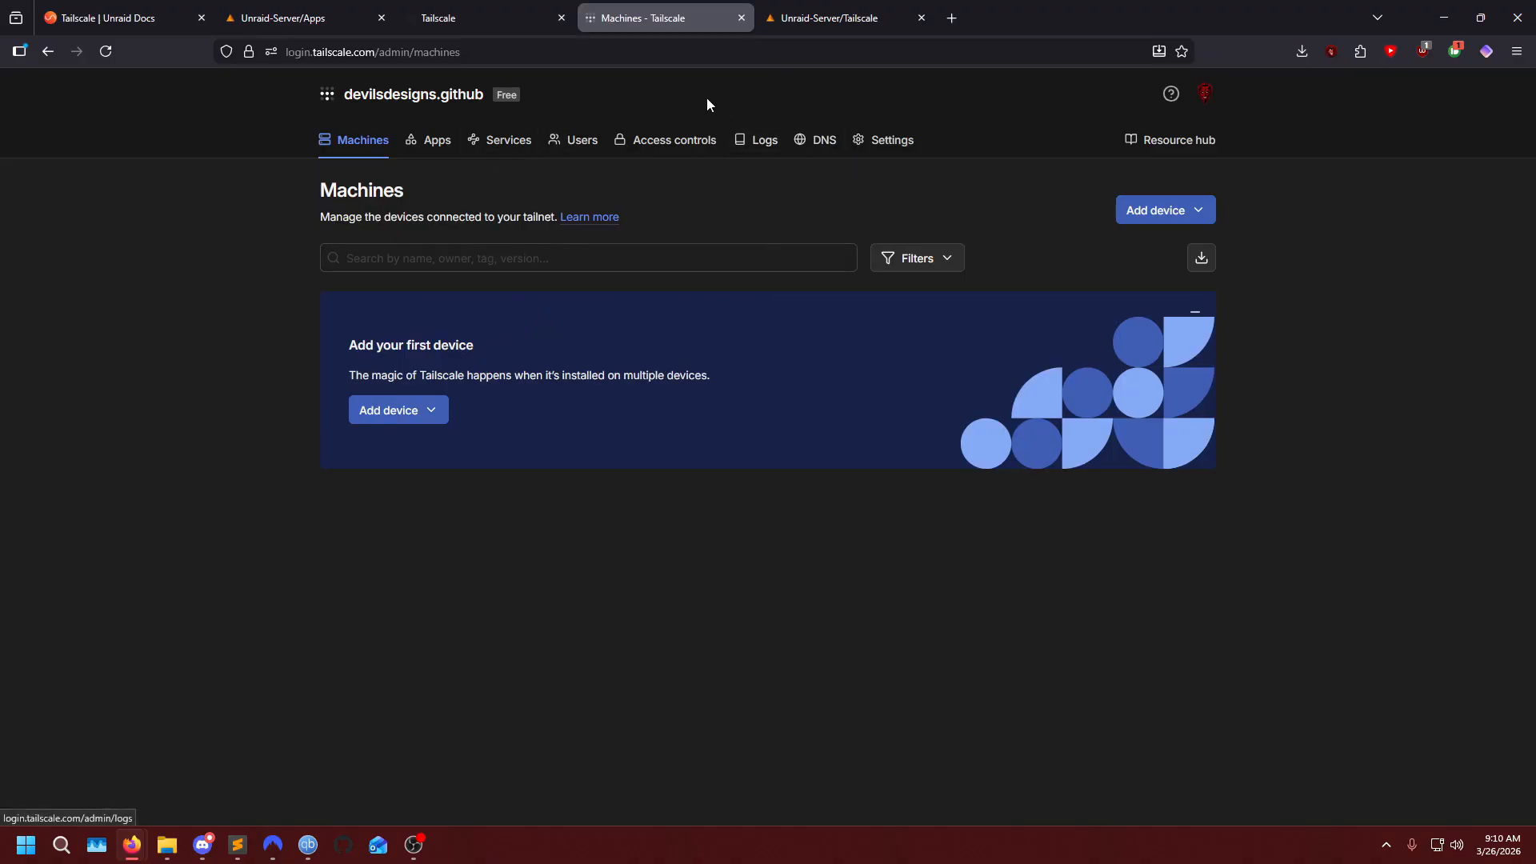
# Close the redundant Tailscale browser tab and open the Tailscale page in the Unraid server's settings.
pyautogui.click(512, 9)
pyautogui.click(560, 18)
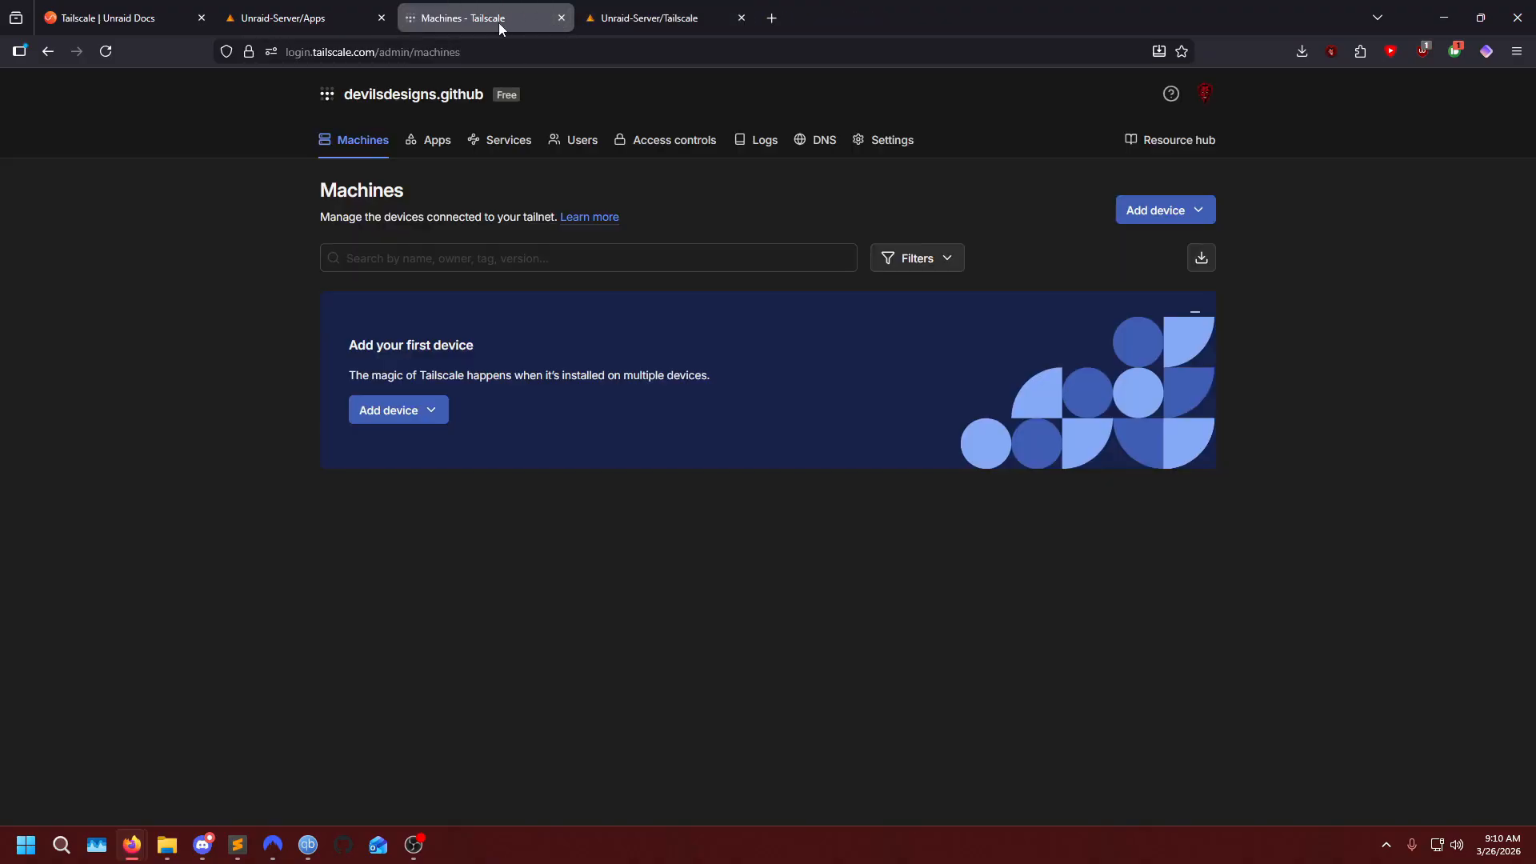
pyautogui.click(324, 12)
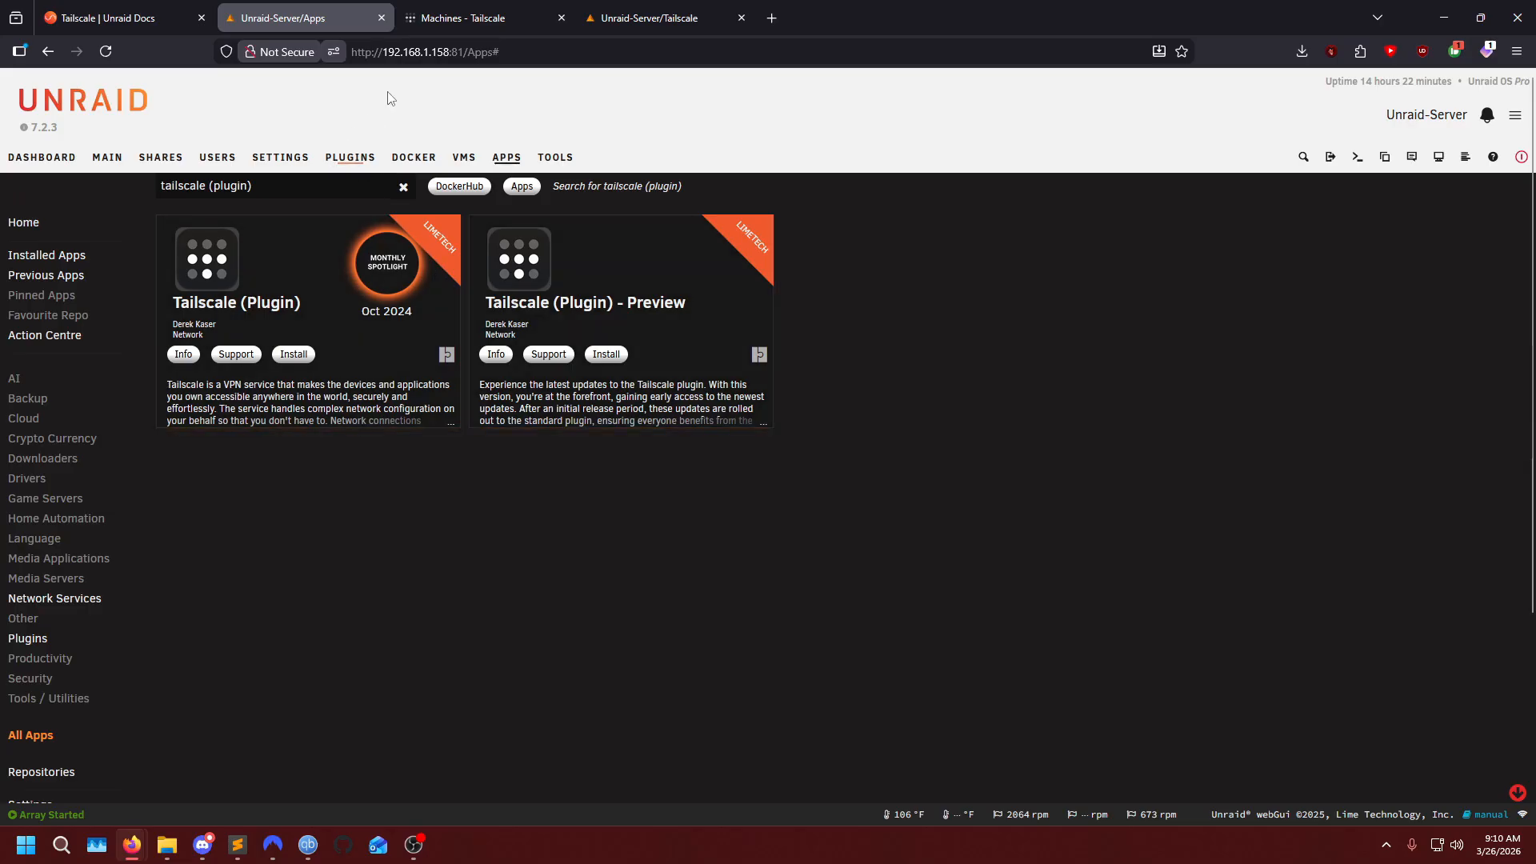
pyautogui.click(611, 23)
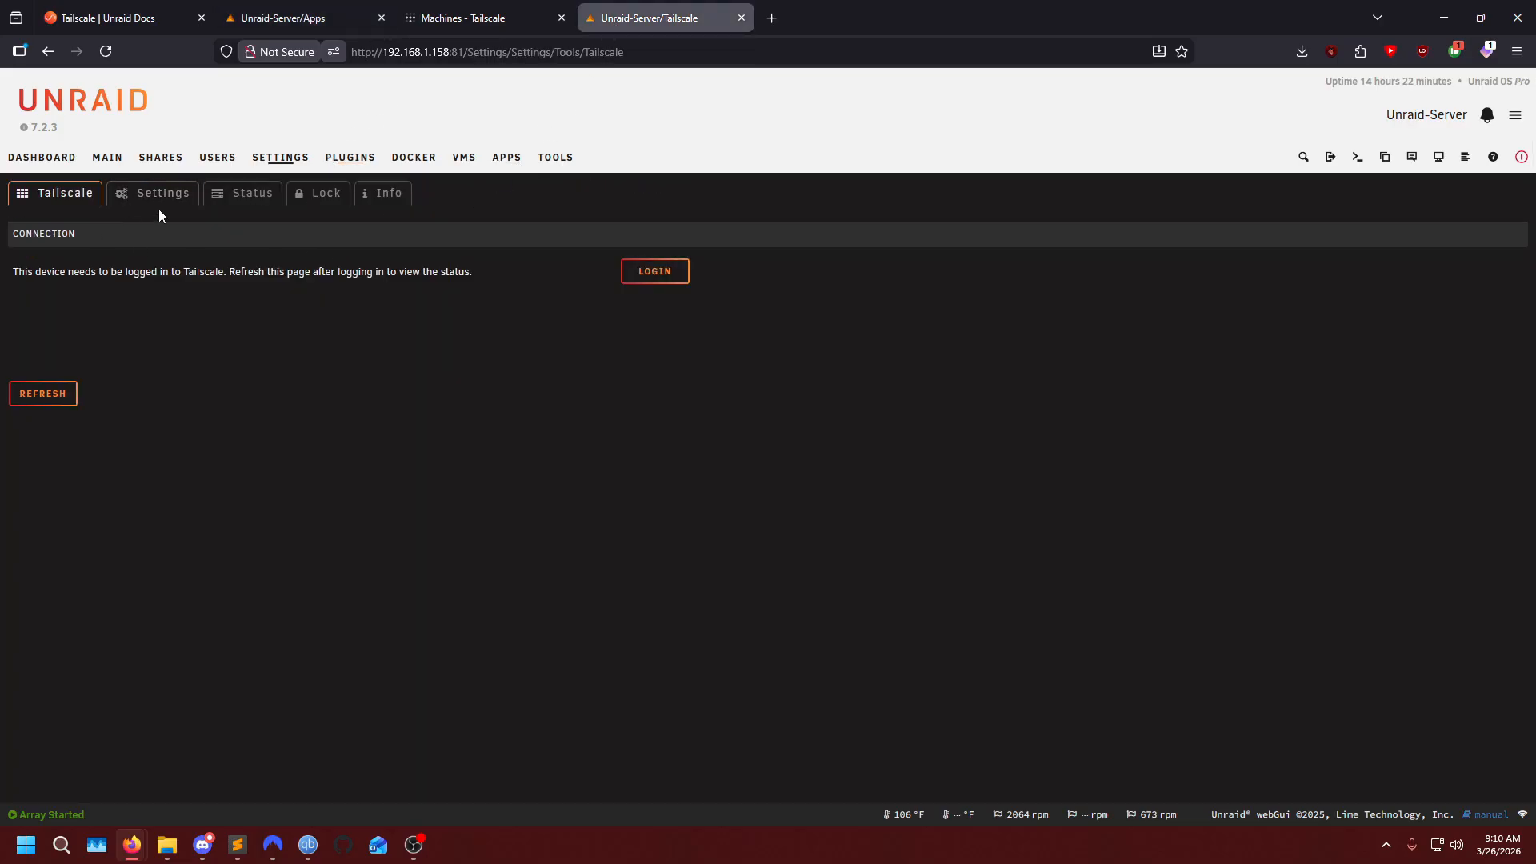
pyautogui.click(284, 159)
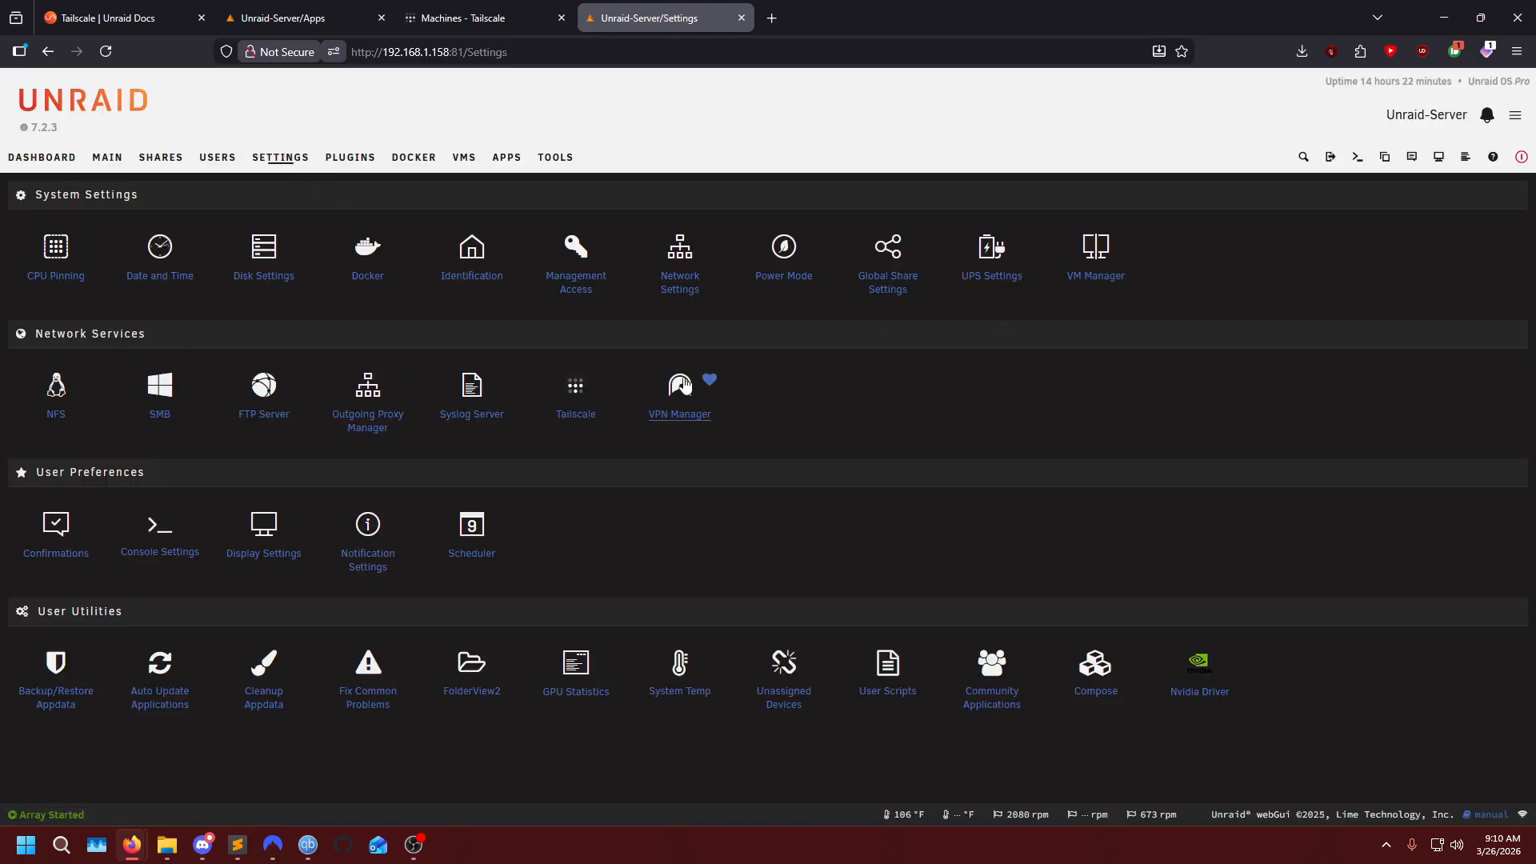
pyautogui.click(570, 422)
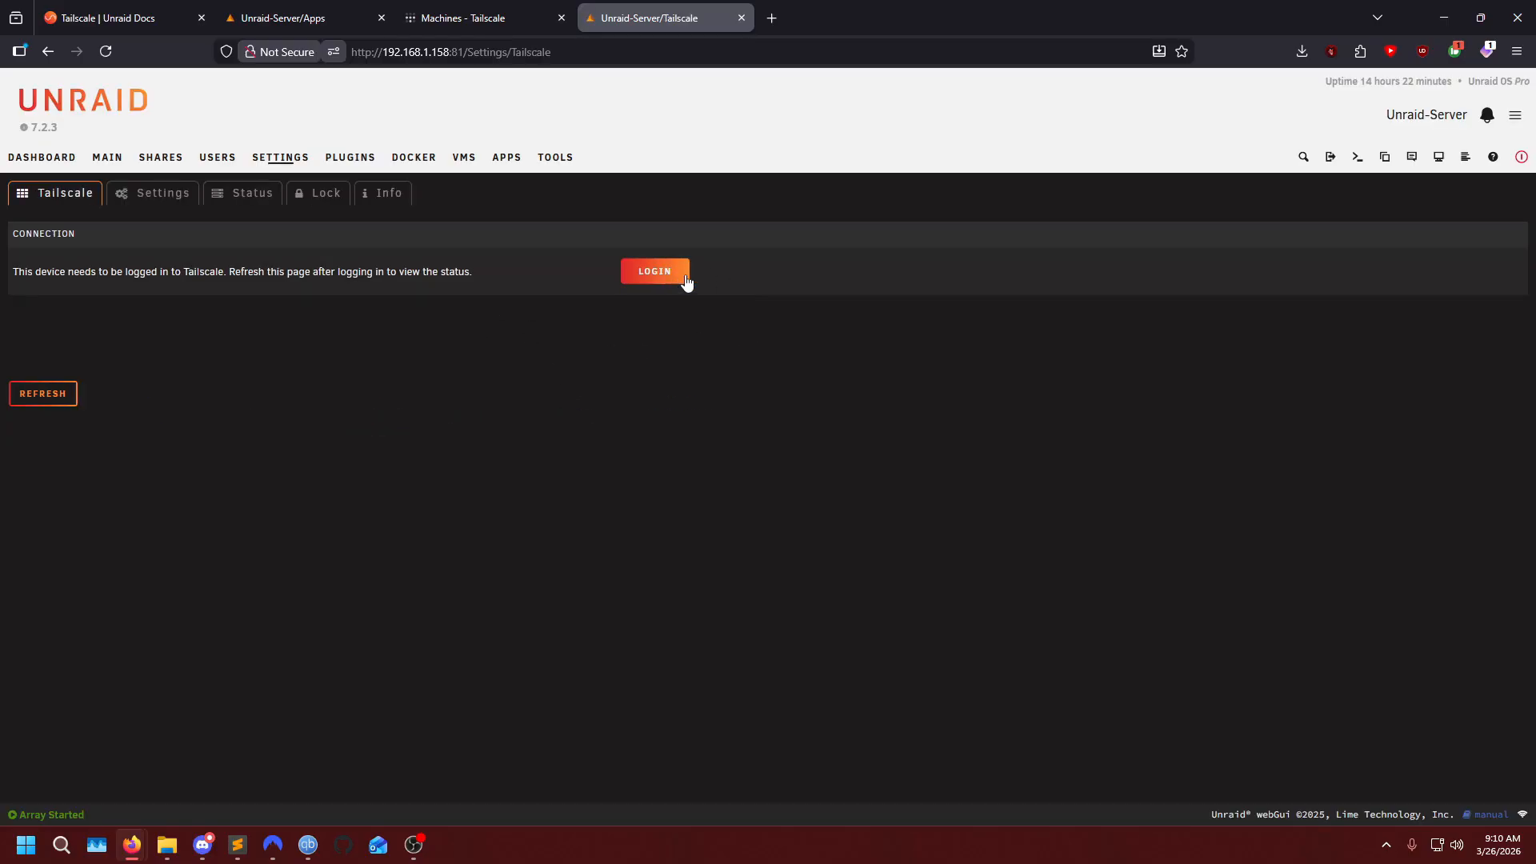
# Log the Unraid server in to Tailscale, connect it to the tailnet, and go to the admin console.
pyautogui.click(670, 275)
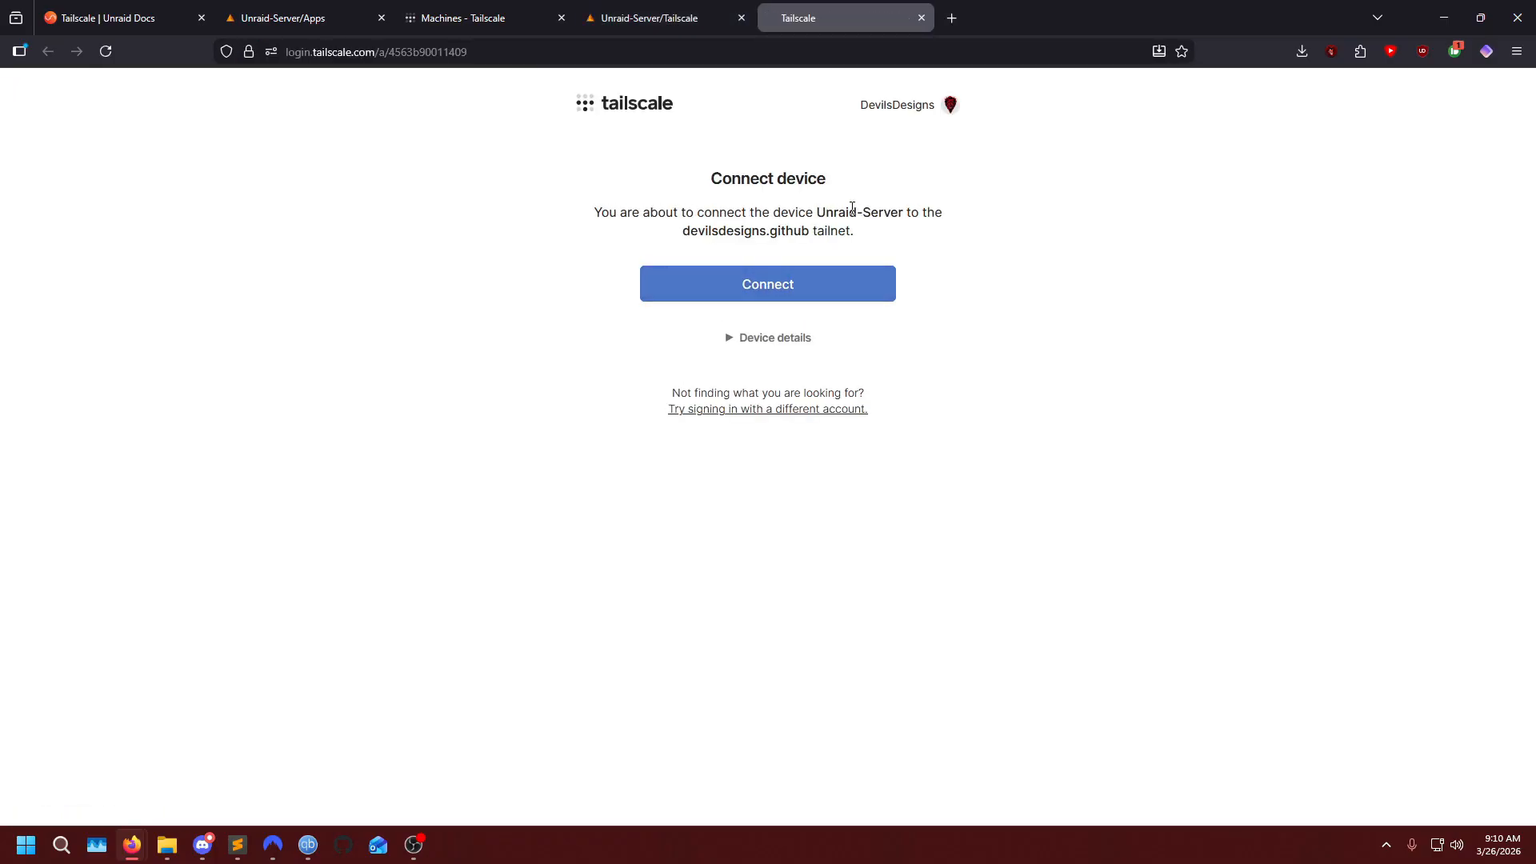
pyautogui.click(790, 289)
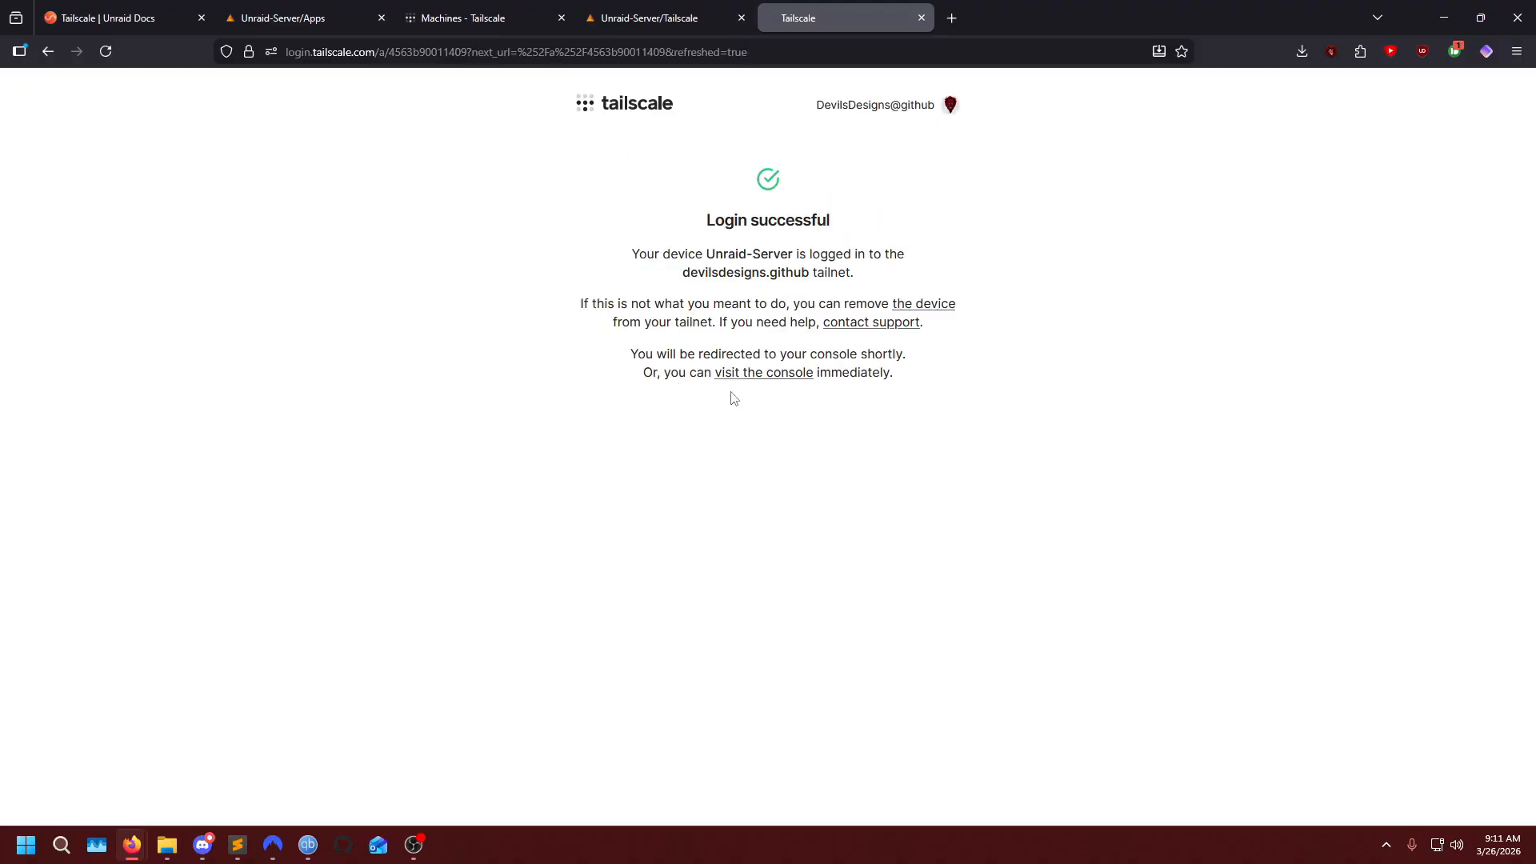
pyautogui.click(764, 374)
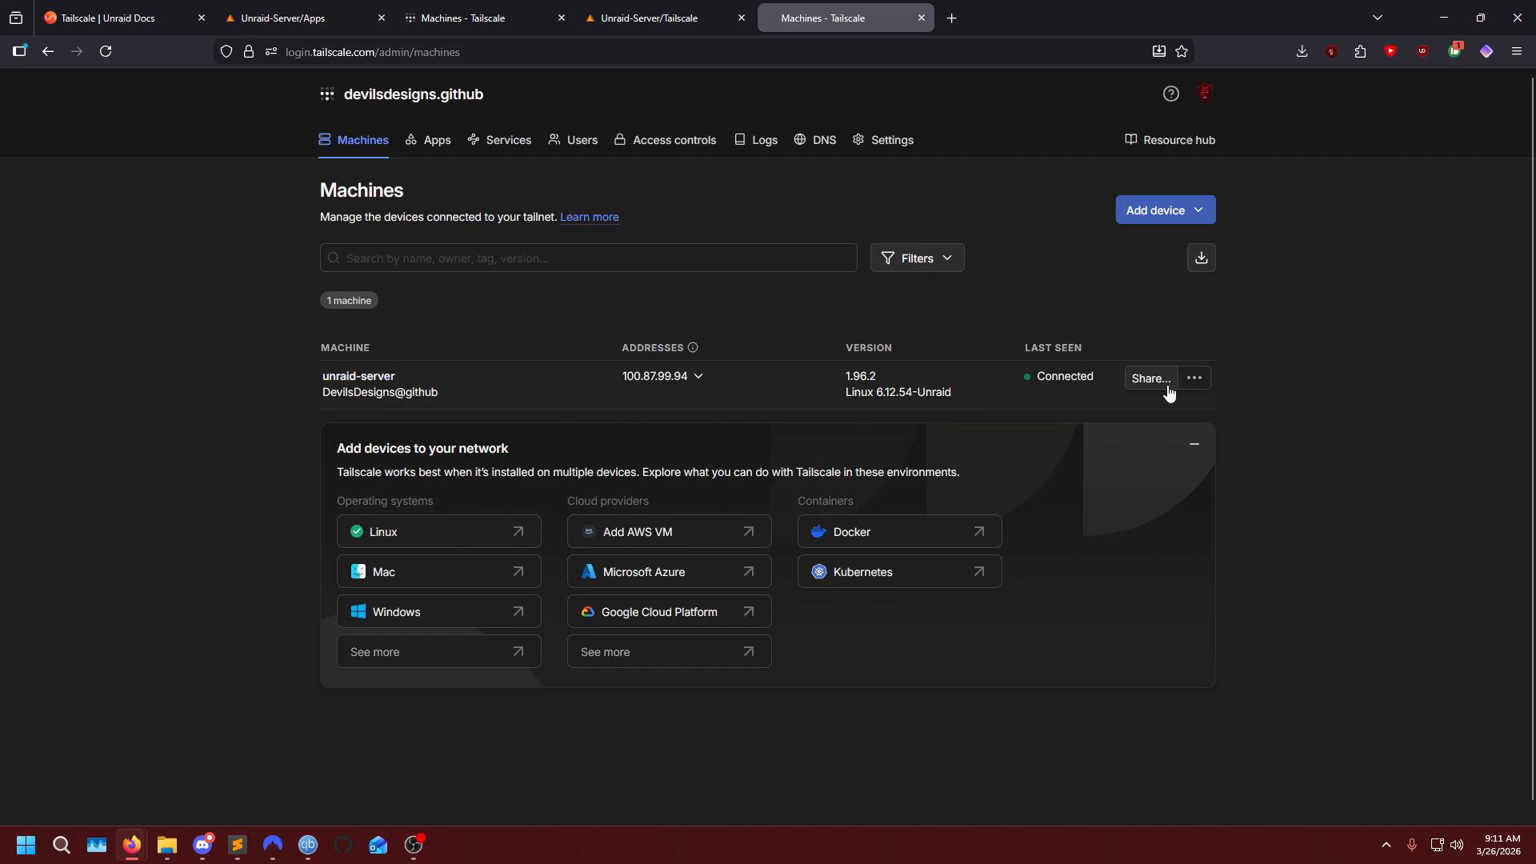
# Check the unraid-server machine's available actions, then reload Unraid's Tailscale page and review its connection details and configuration.
pyautogui.click(1199, 378)
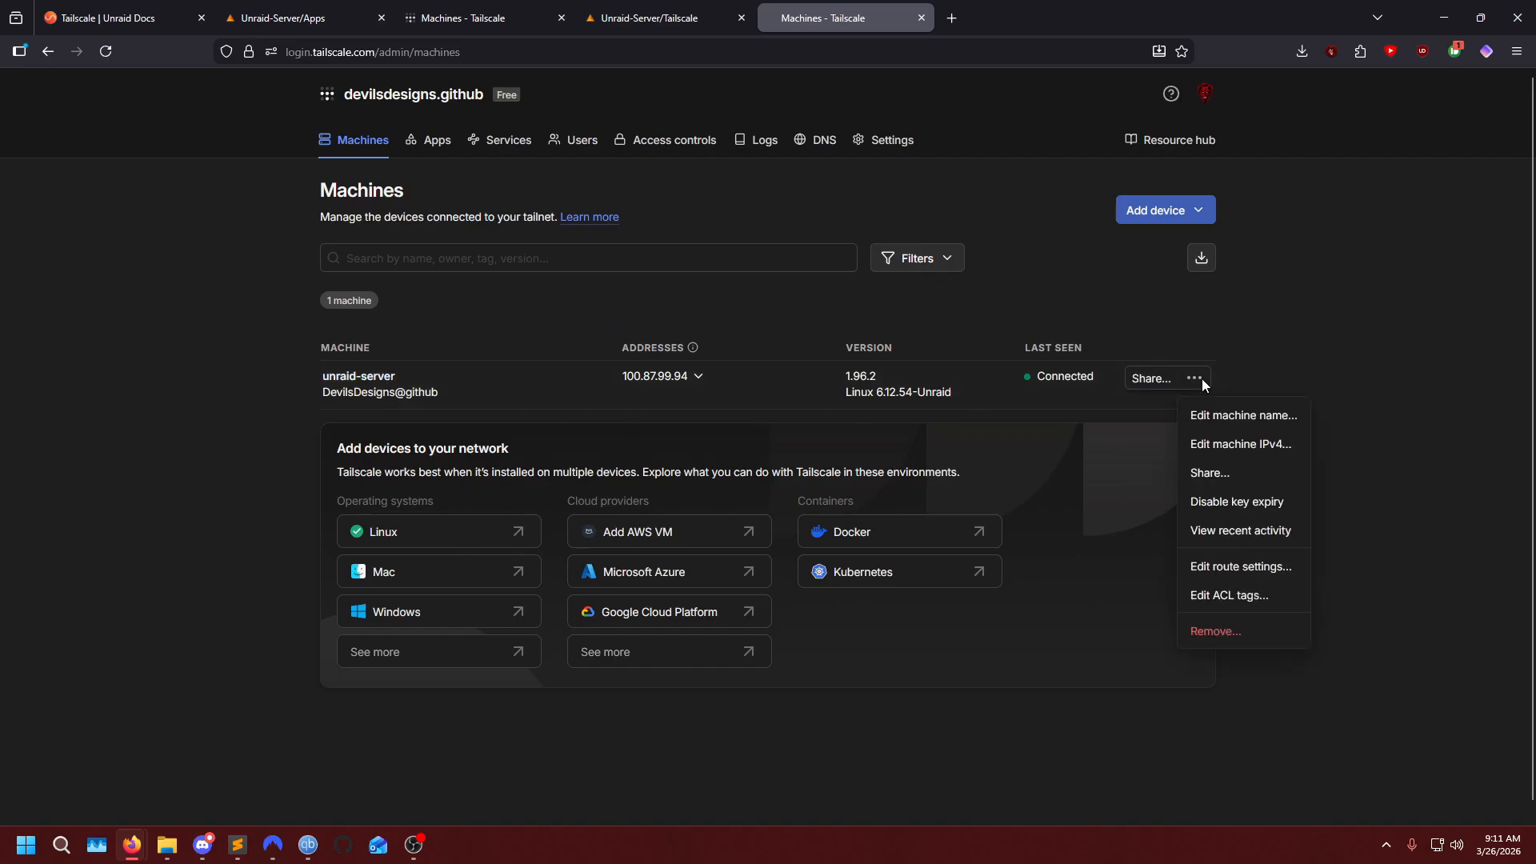
pyautogui.click(988, 305)
pyautogui.click(672, 17)
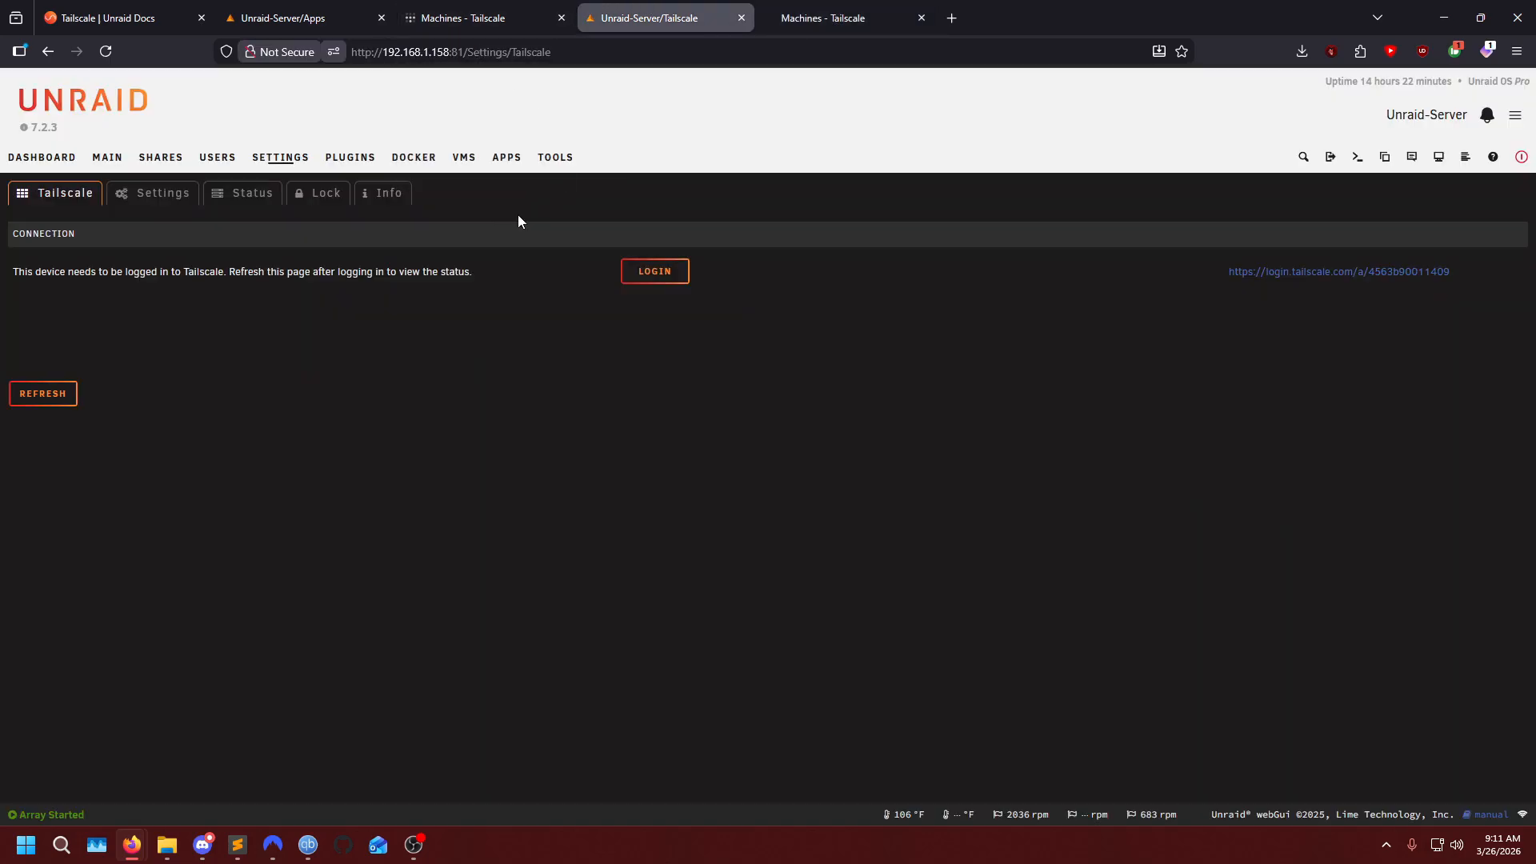
pyautogui.press('F5')
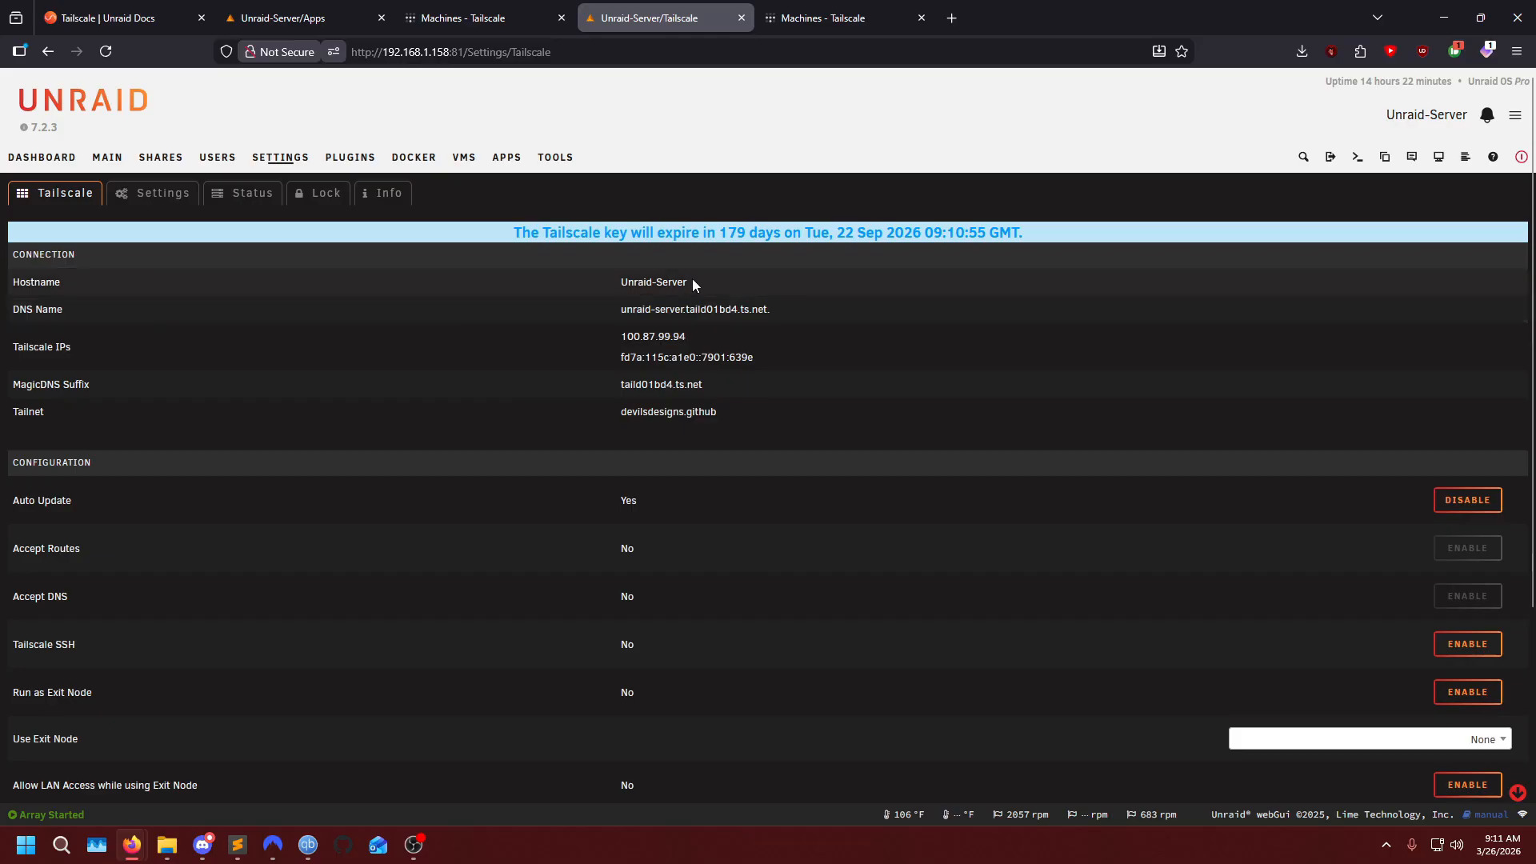
pyautogui.scroll(-3, 833, 344)
pyautogui.scroll(1, 776, 503)
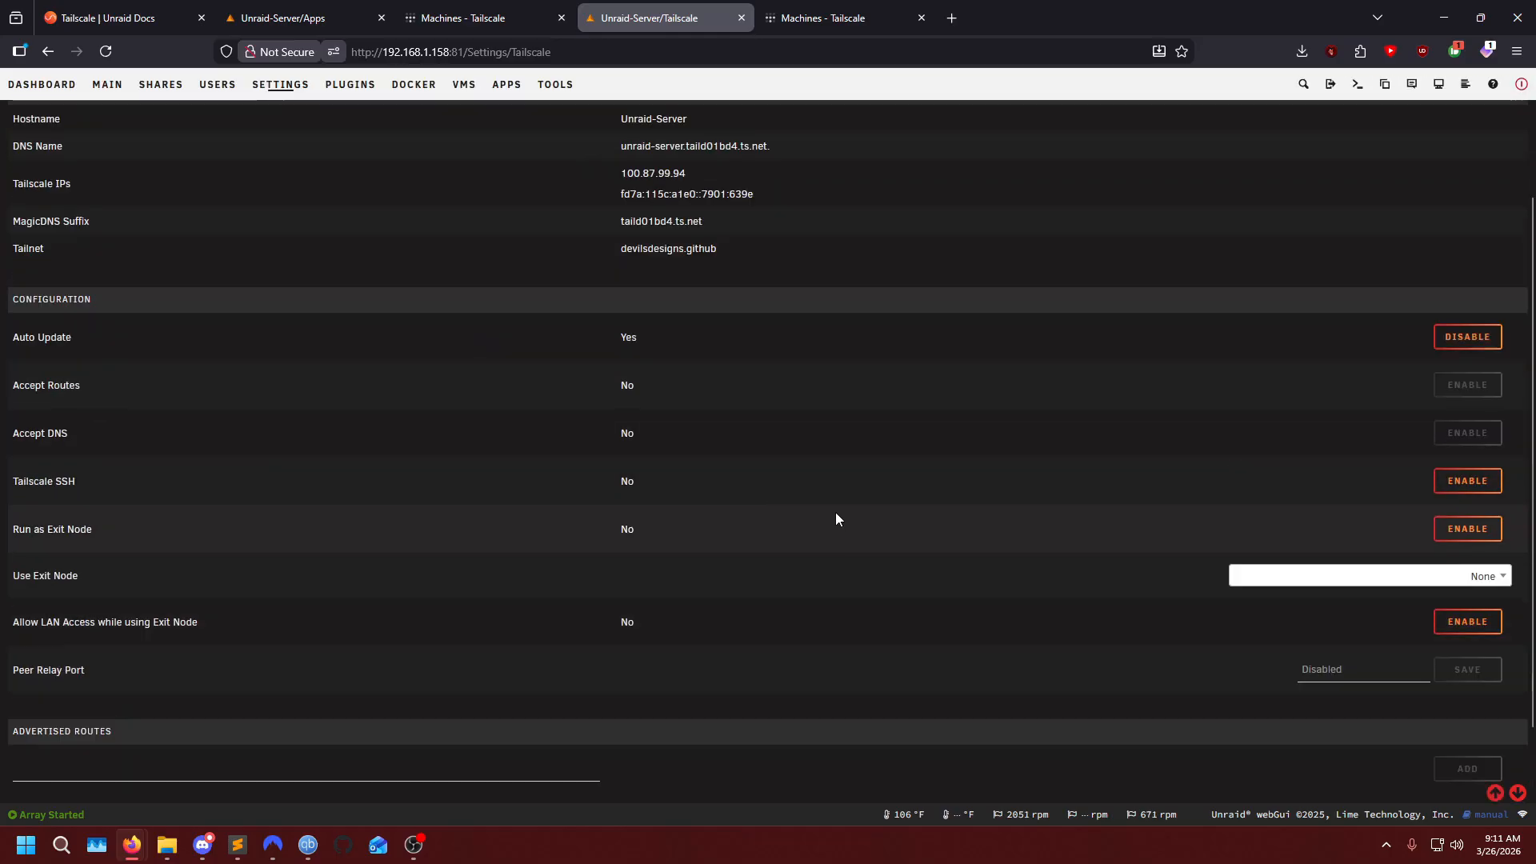
pyautogui.scroll(3, 835, 522)
# Set Add Peers to /etc/hosts and Allow Tailscale Subnets to Yes in the plugin settings, accepting the subnet warning.
pyautogui.click(163, 195)
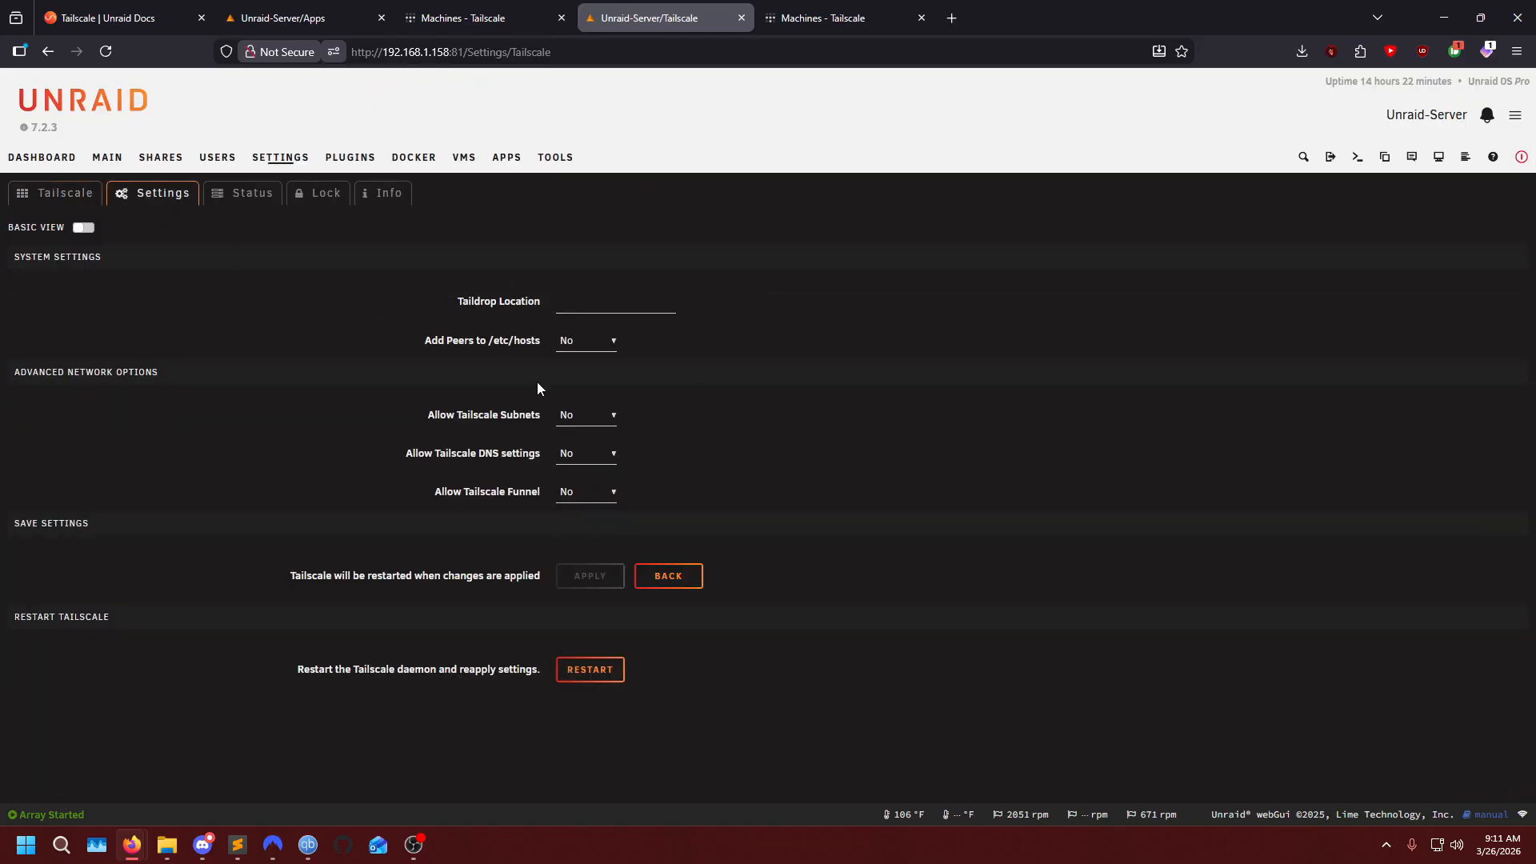
pyautogui.click(577, 350)
pyautogui.click(588, 383)
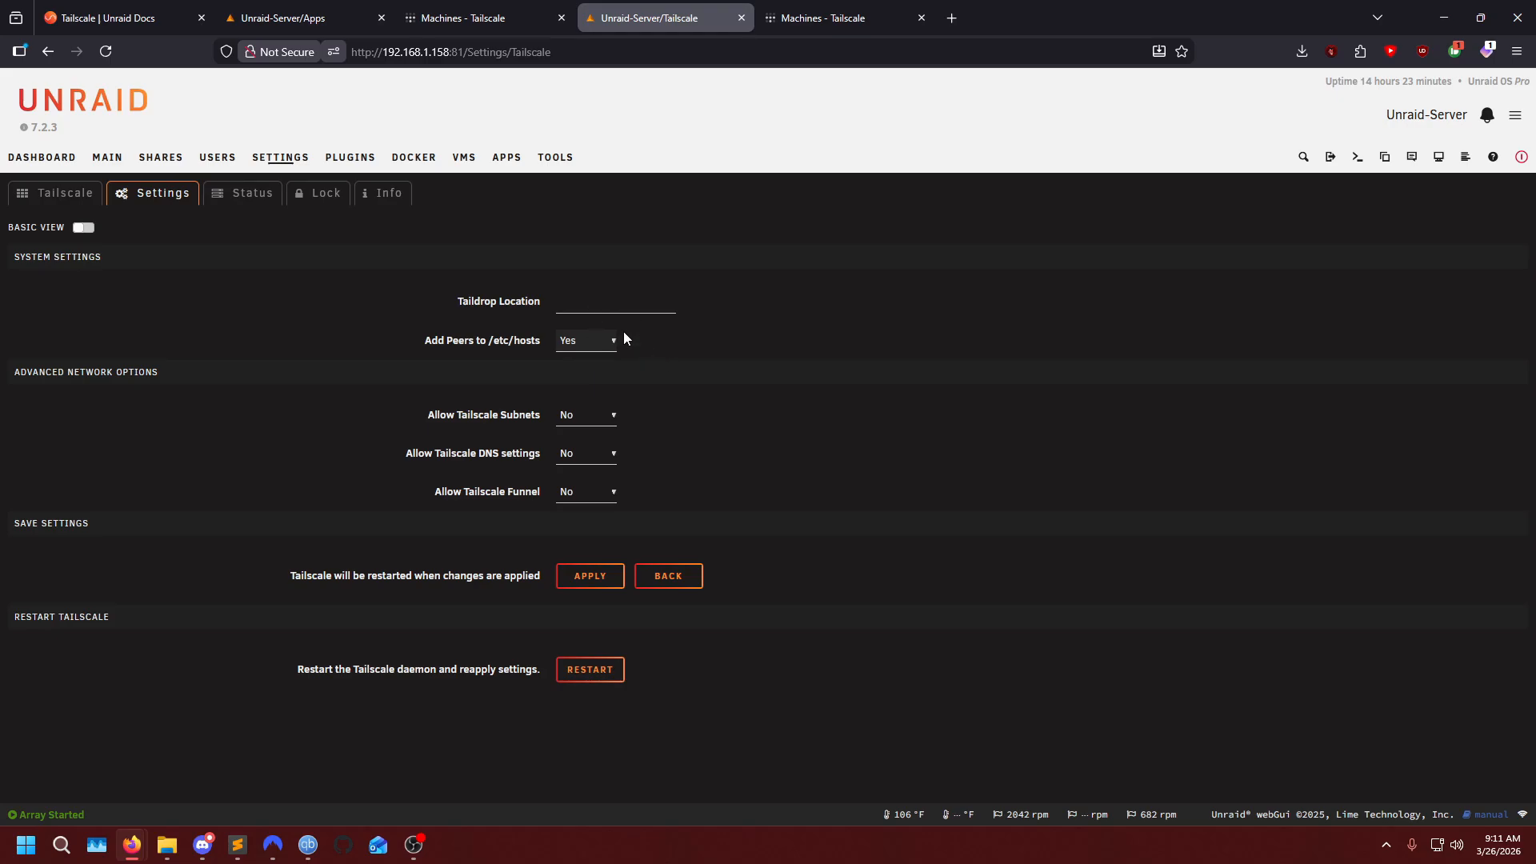
pyautogui.click(605, 418)
pyautogui.click(578, 464)
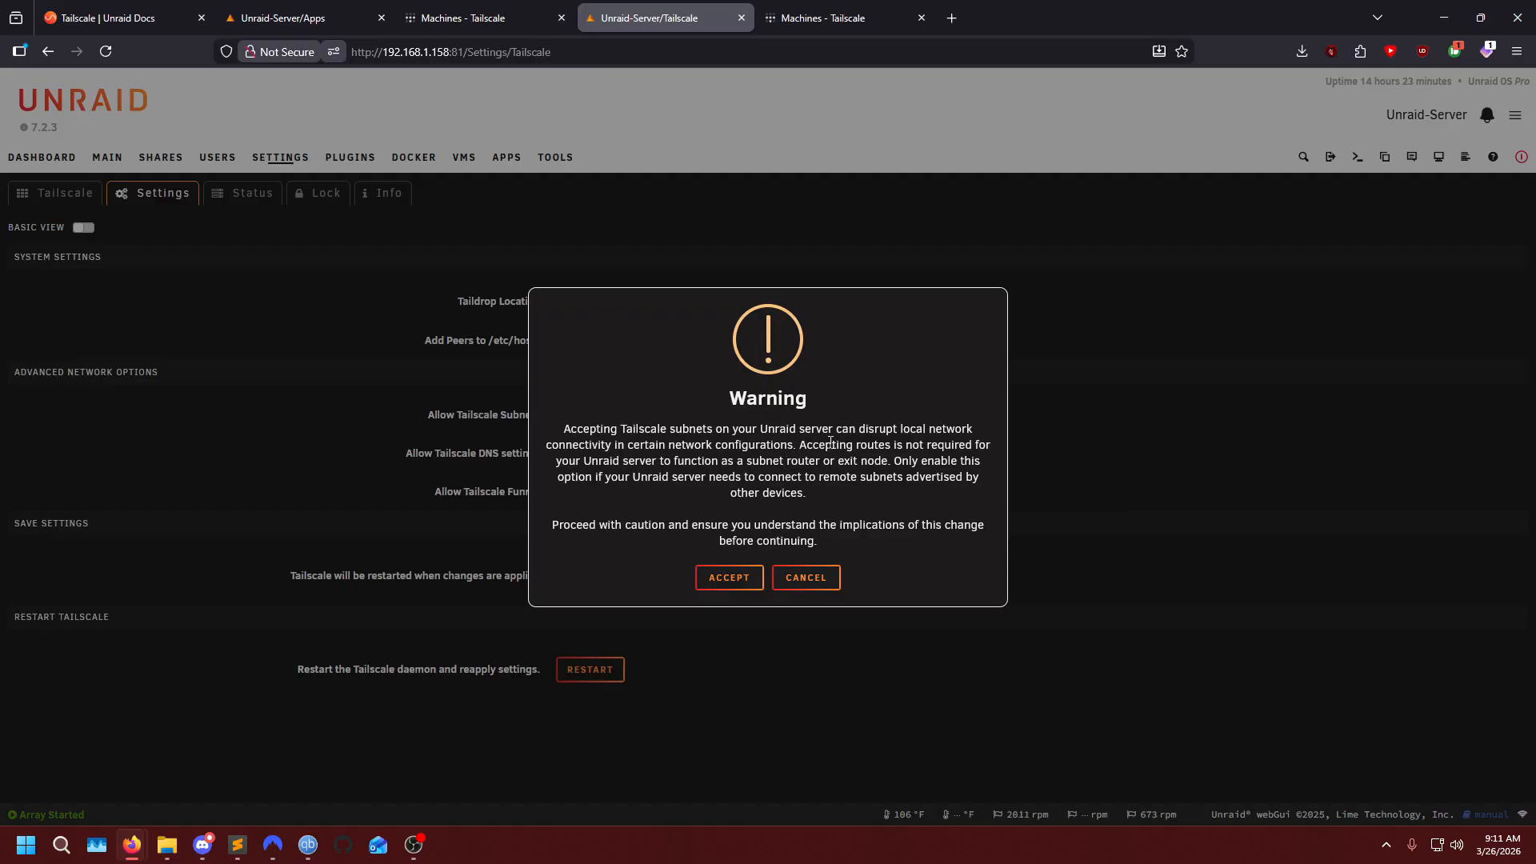
pyautogui.click(730, 581)
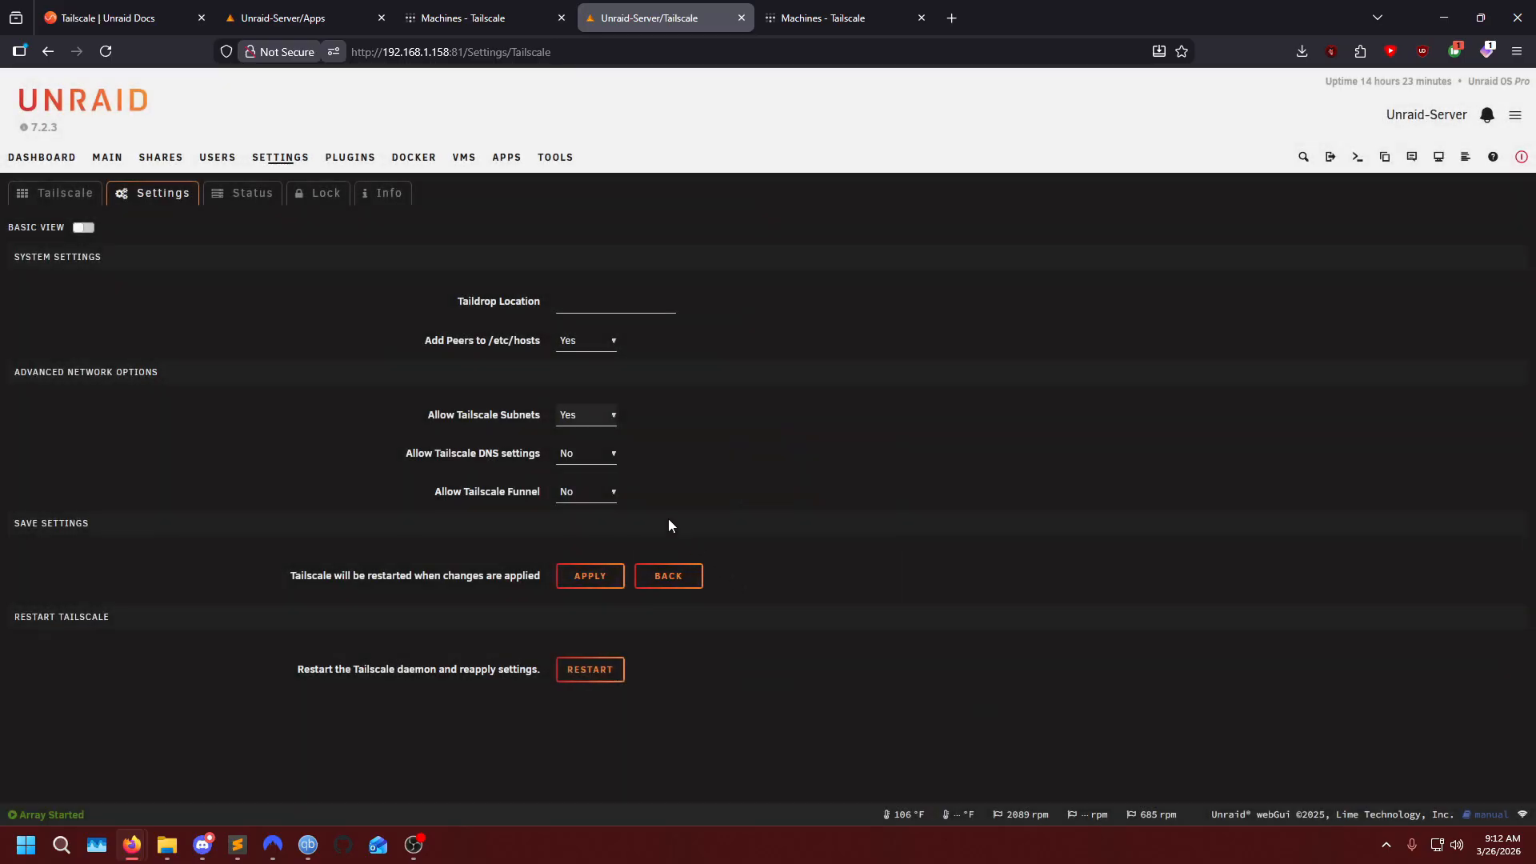
# Set Allow Tailscale Funnel to Yes, accept the warning, and apply the plugin settings.
pyautogui.click(578, 496)
pyautogui.click(584, 536)
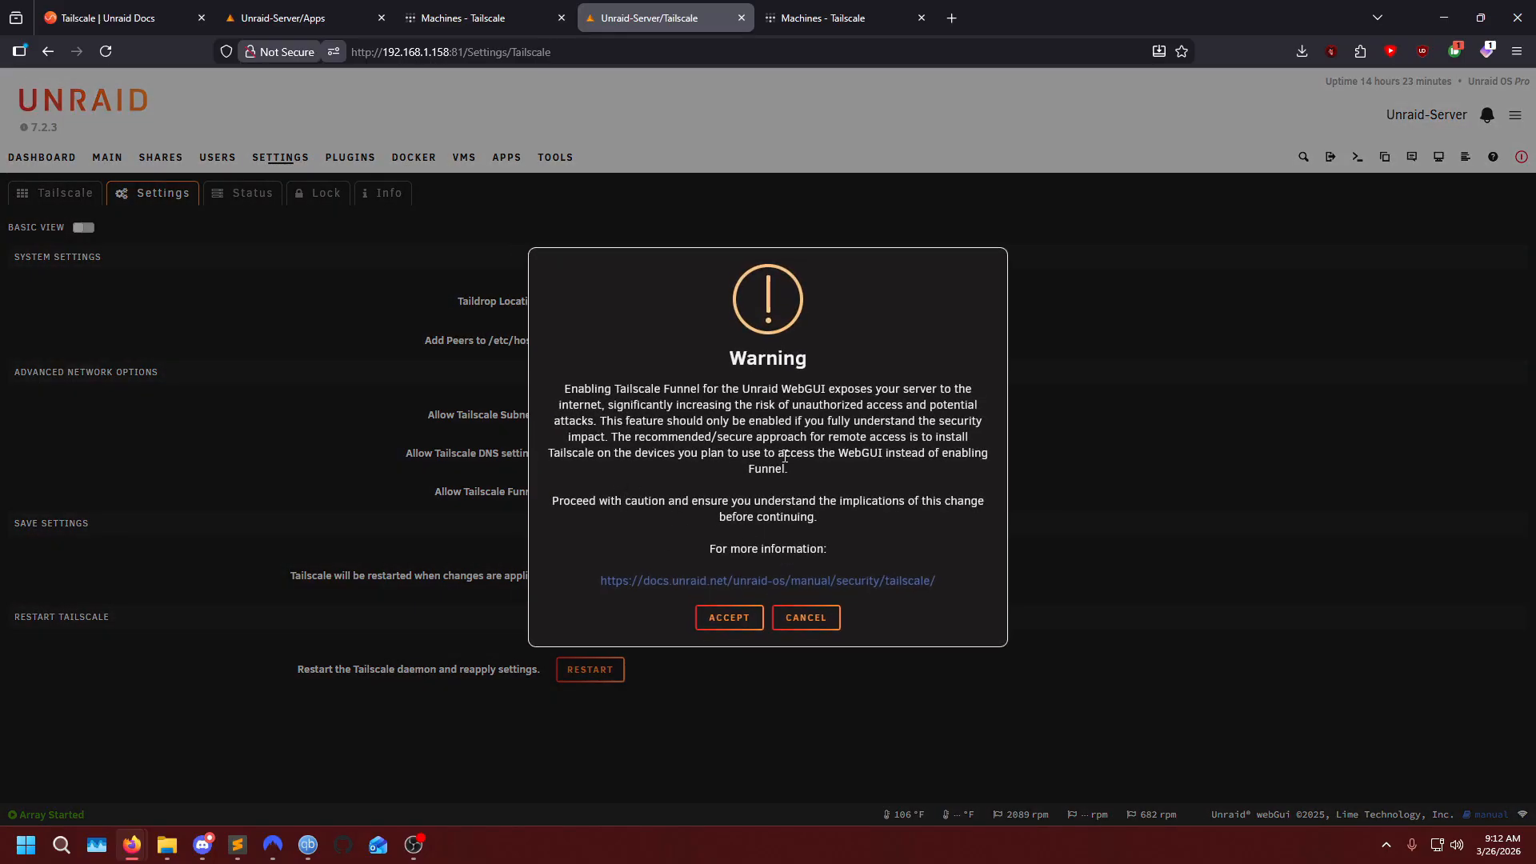
pyautogui.click(727, 618)
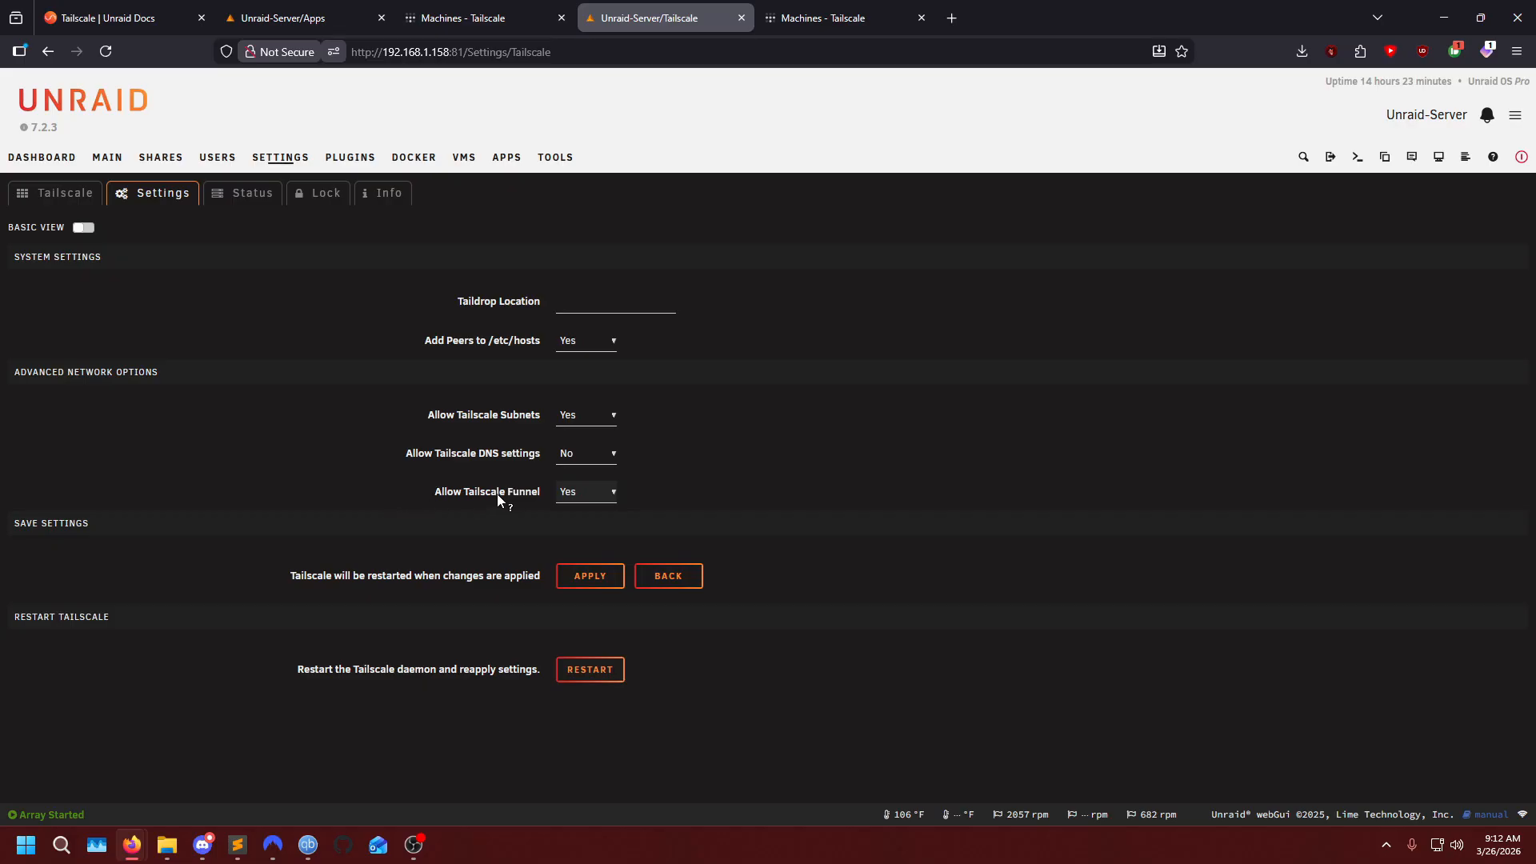
pyautogui.click(593, 576)
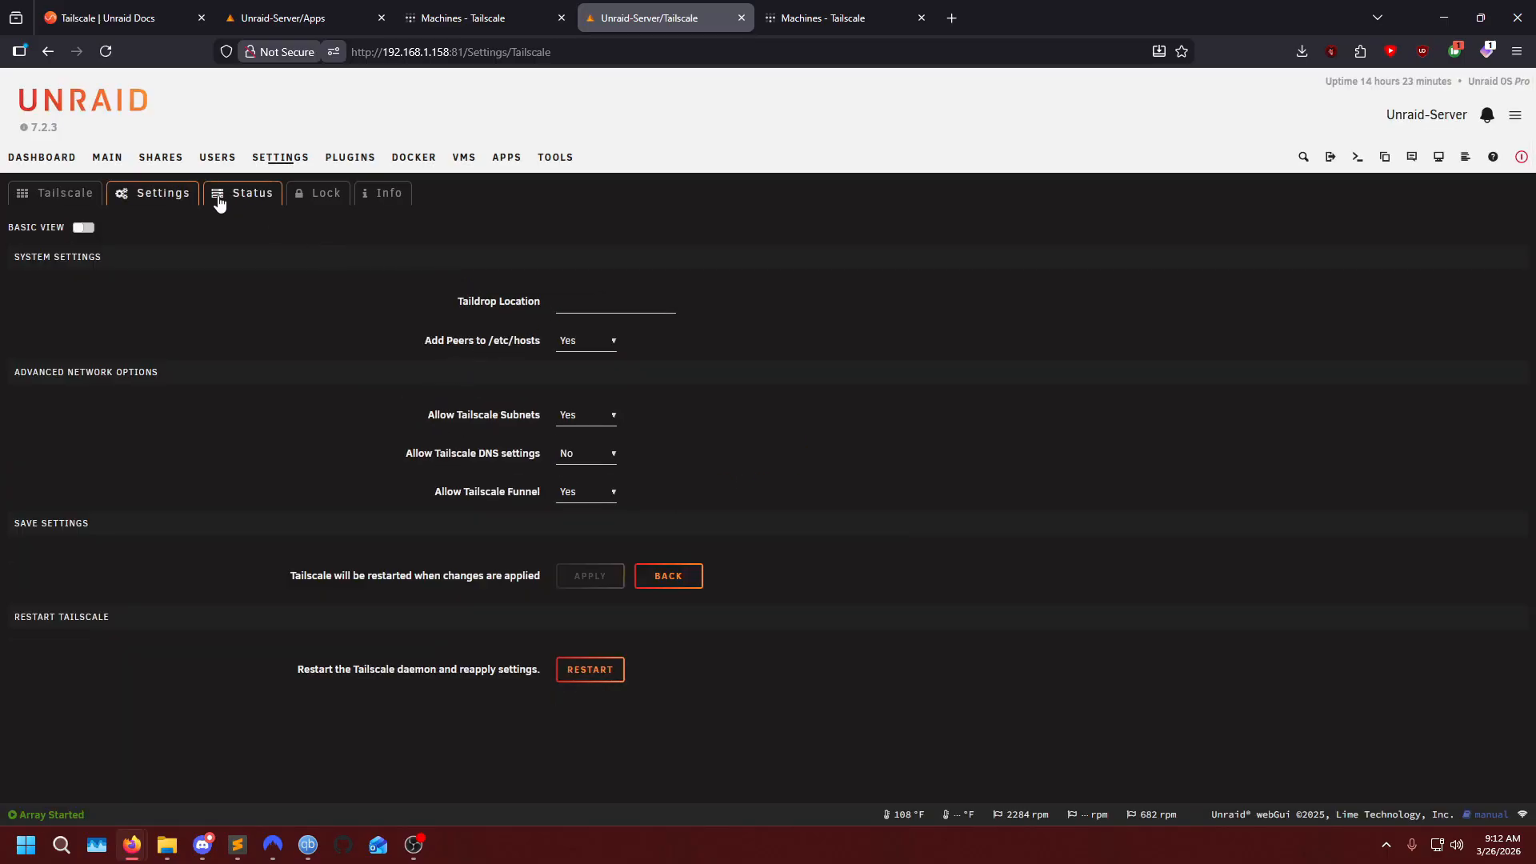
# Enable Accept Routes in the Unraid server's Tailscale configuration.
pyautogui.click(56, 193)
pyautogui.scroll(-4, 565, 433)
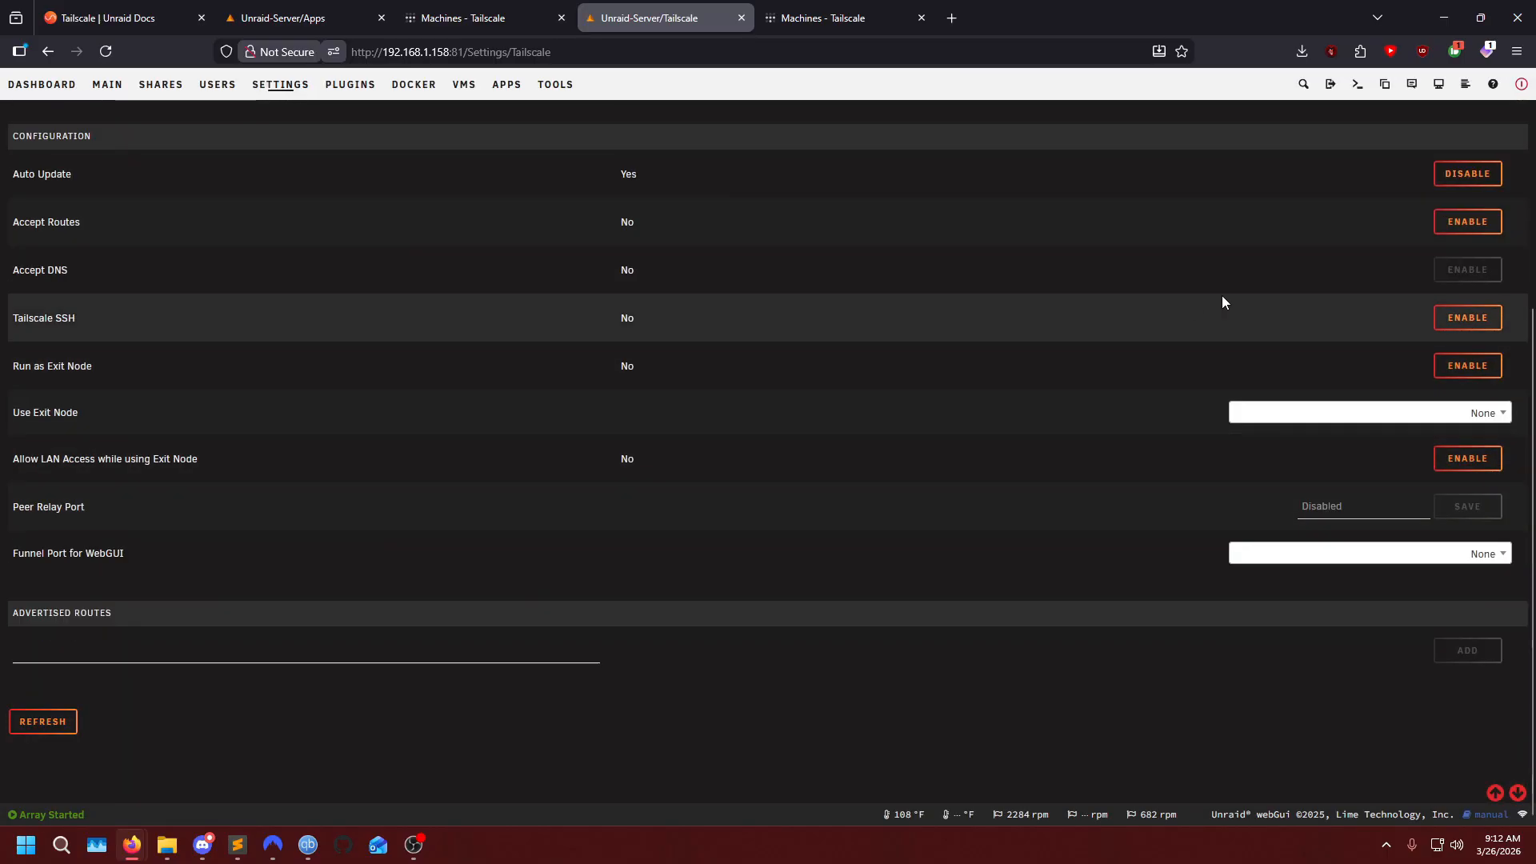
pyautogui.scroll(2, 1210, 302)
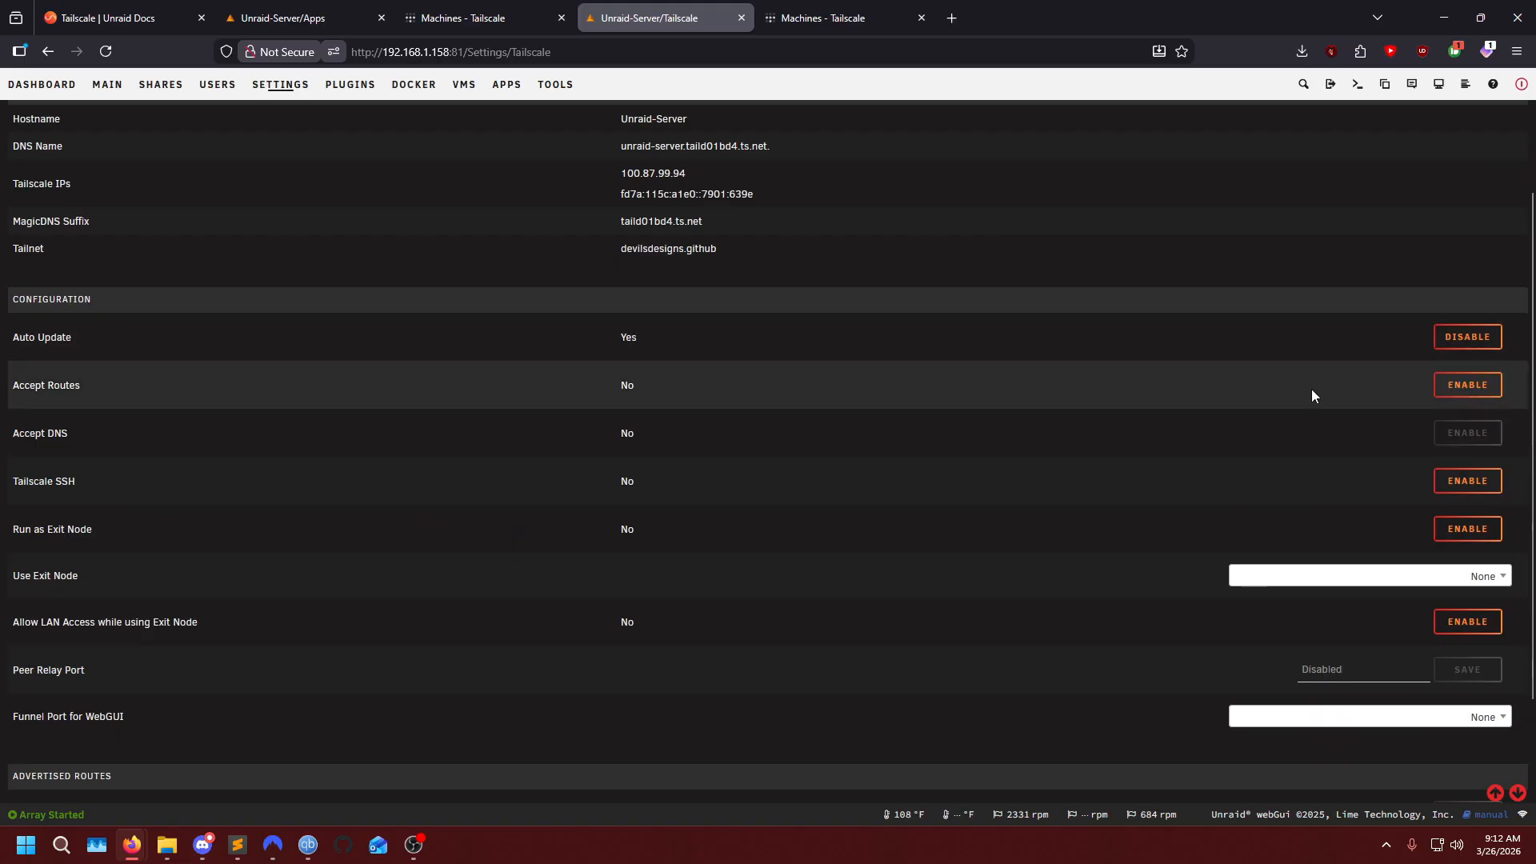
pyautogui.click(1477, 385)
pyautogui.click(1474, 385)
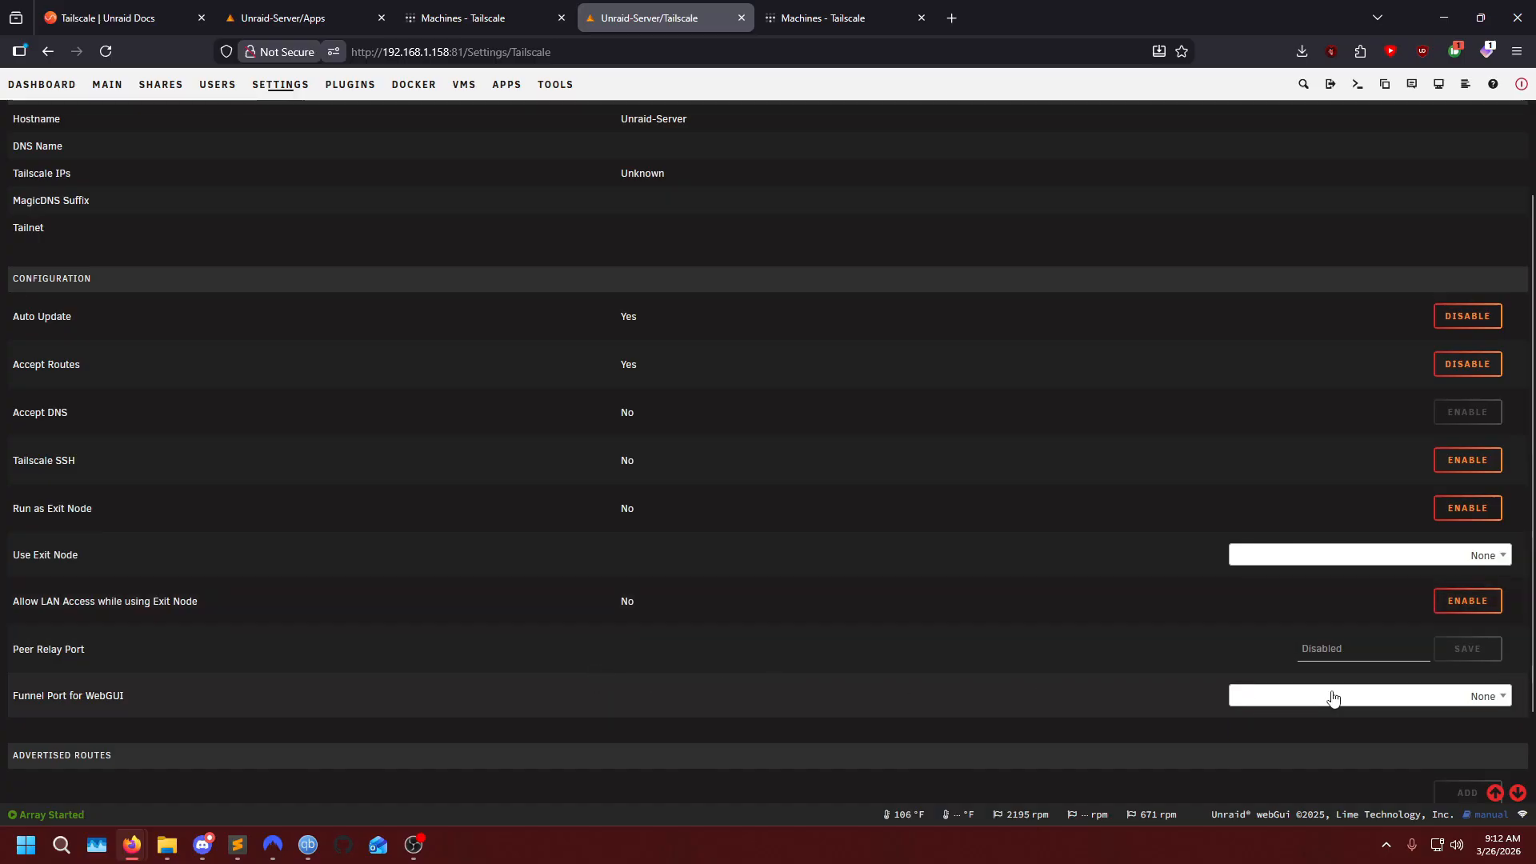
# Inspect the Funnel Port for WebGUI choices and the remaining Tailscale configuration options.
pyautogui.click(1332, 696)
pyautogui.scroll(-3, 1030, 688)
pyautogui.click(1113, 566)
pyautogui.scroll(1, 568, 526)
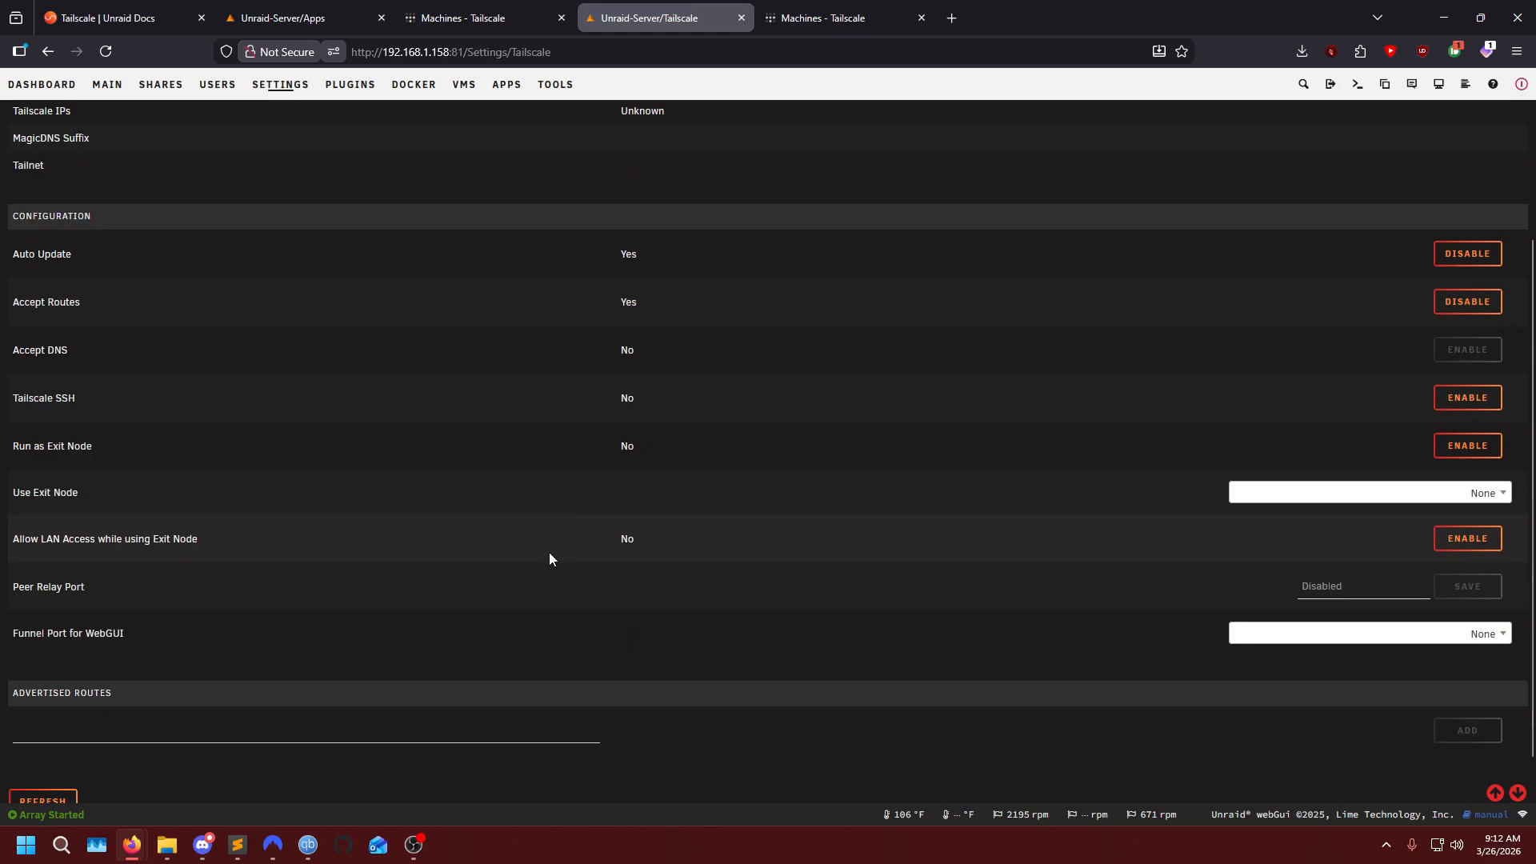
pyautogui.scroll(1, 560, 552)
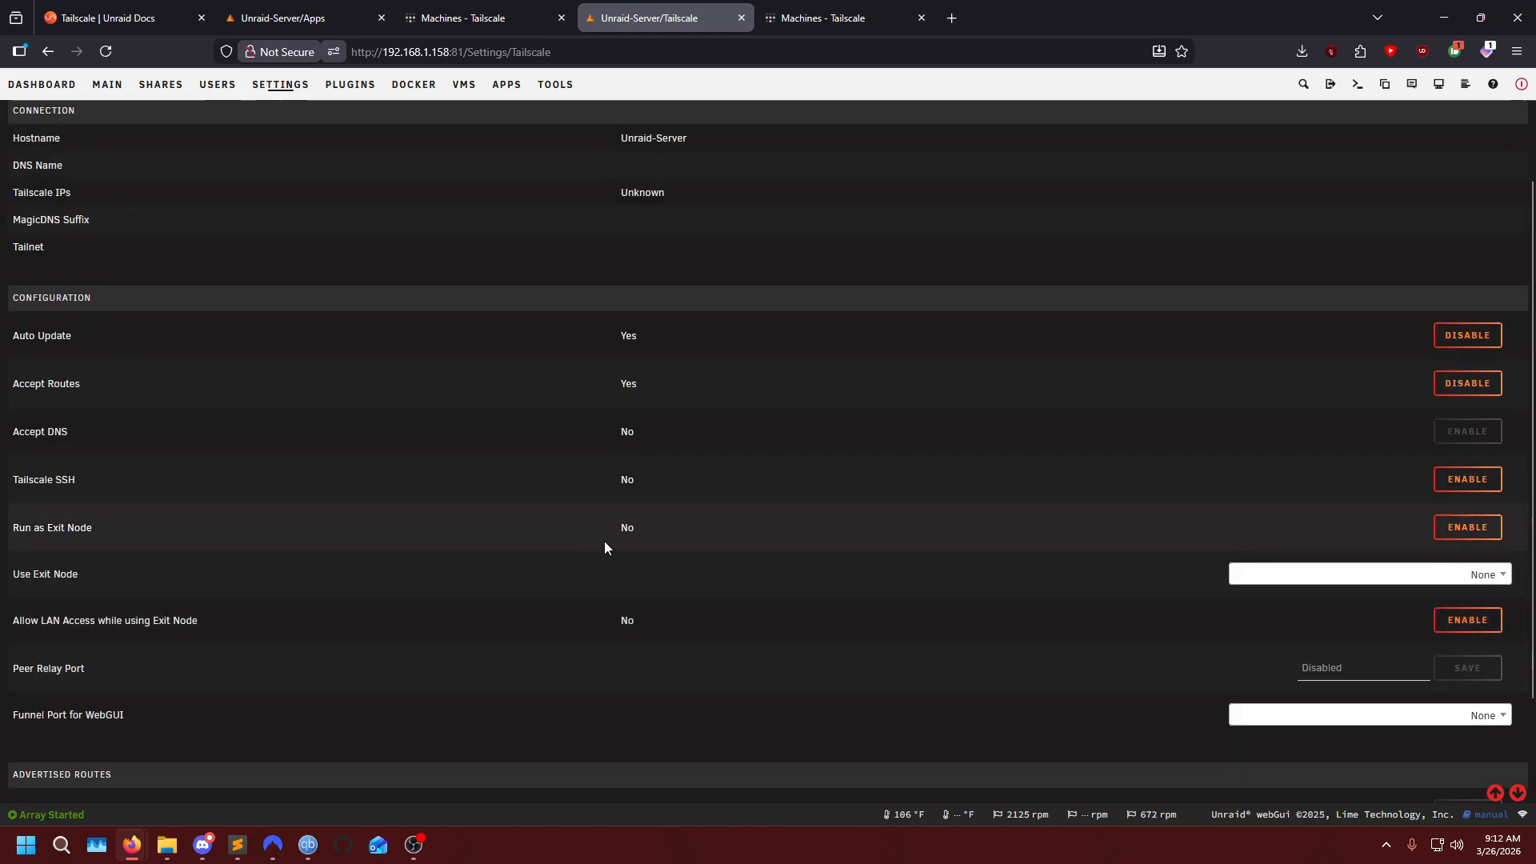
# Review the server's Tailscale configuration once more and switch to the Machines page of the Tailscale admin console.
pyautogui.scroll(1, 603, 541)
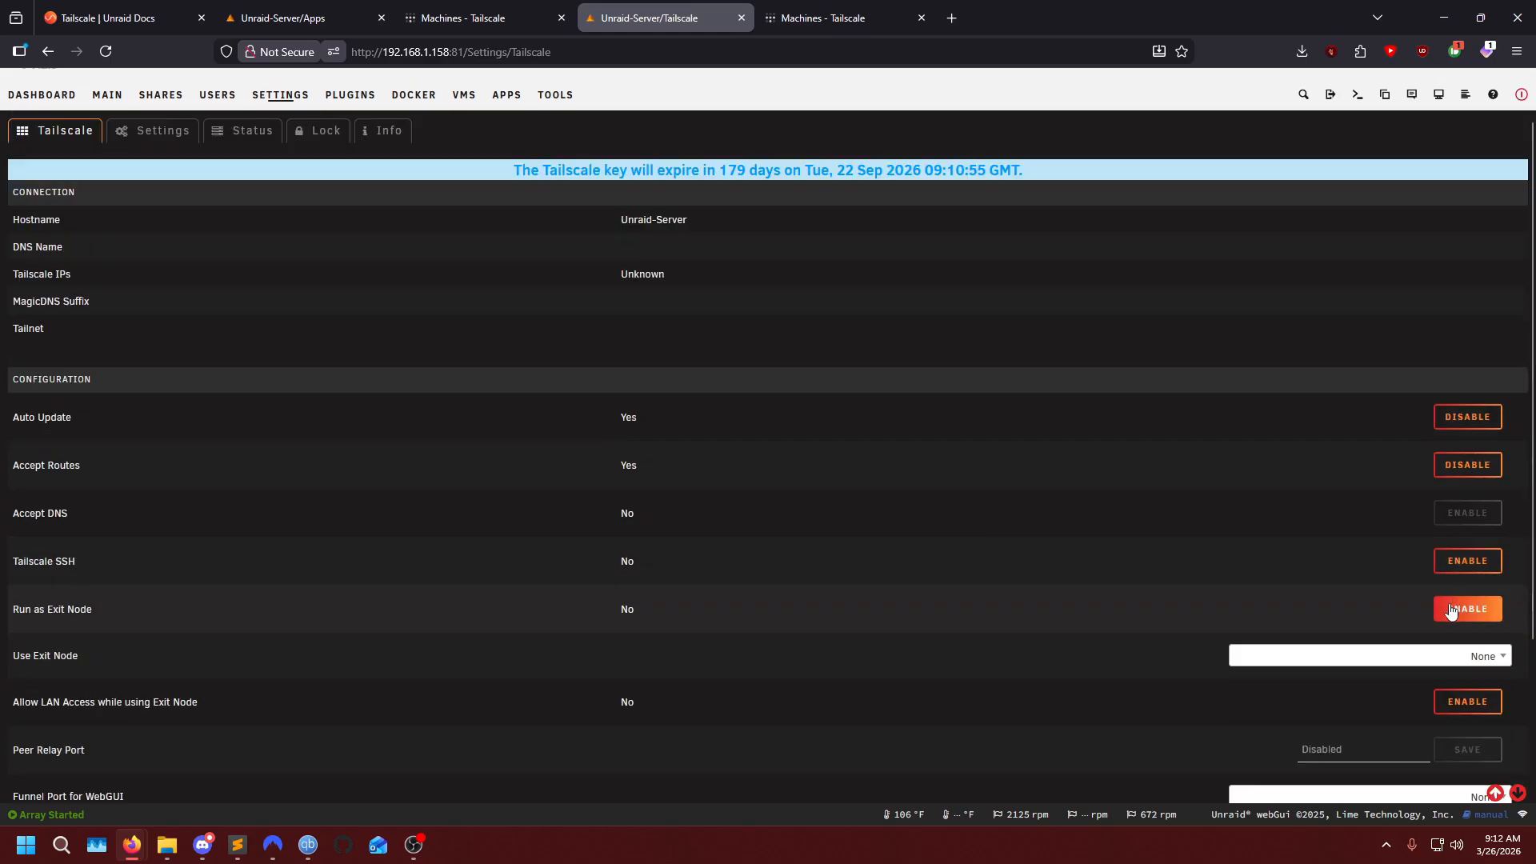
pyautogui.scroll(1, 939, 569)
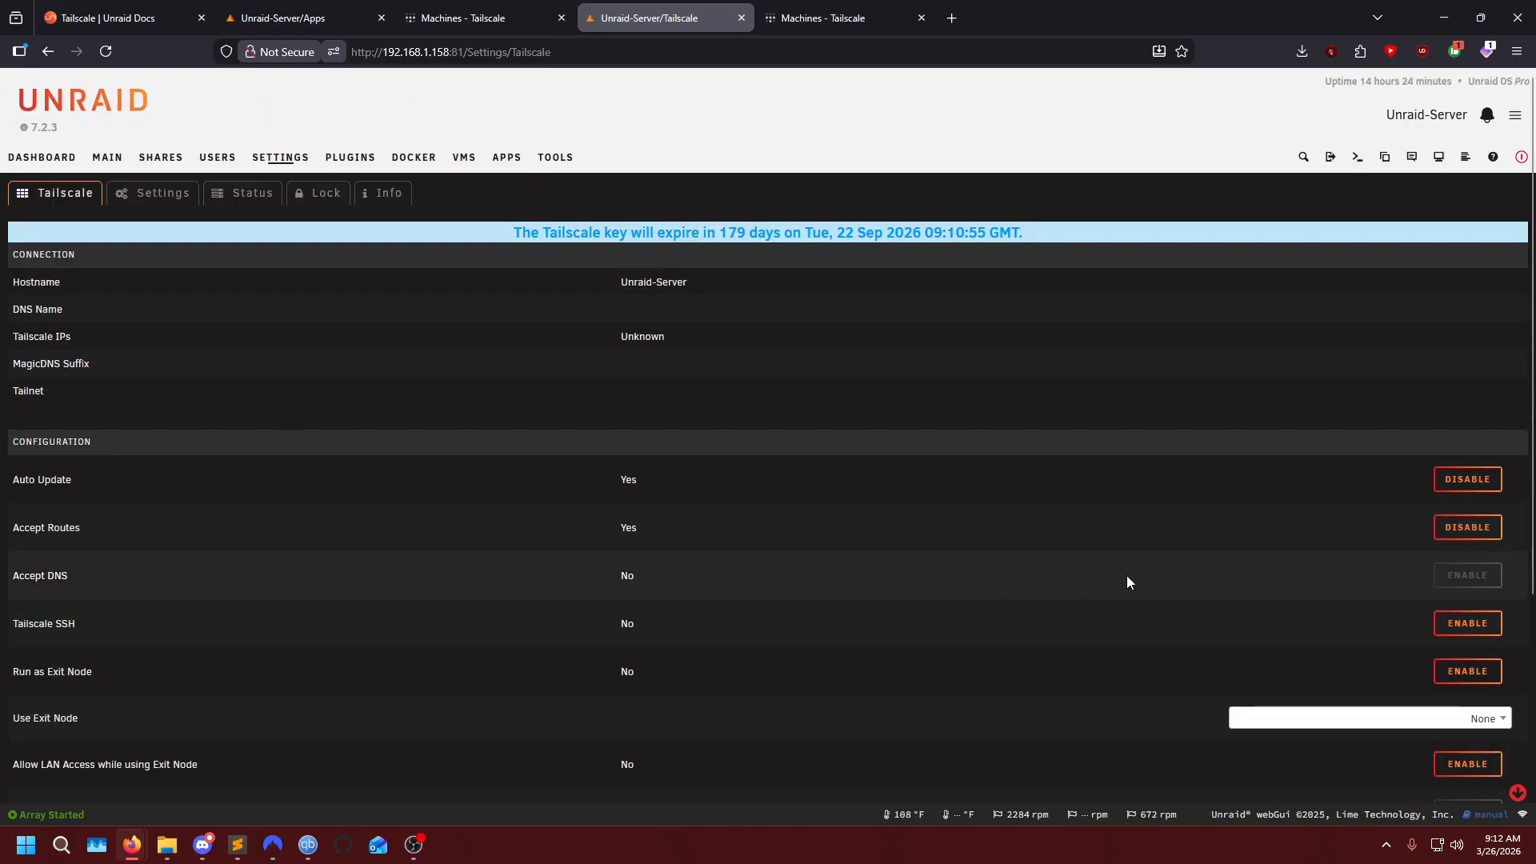
pyautogui.click(829, 22)
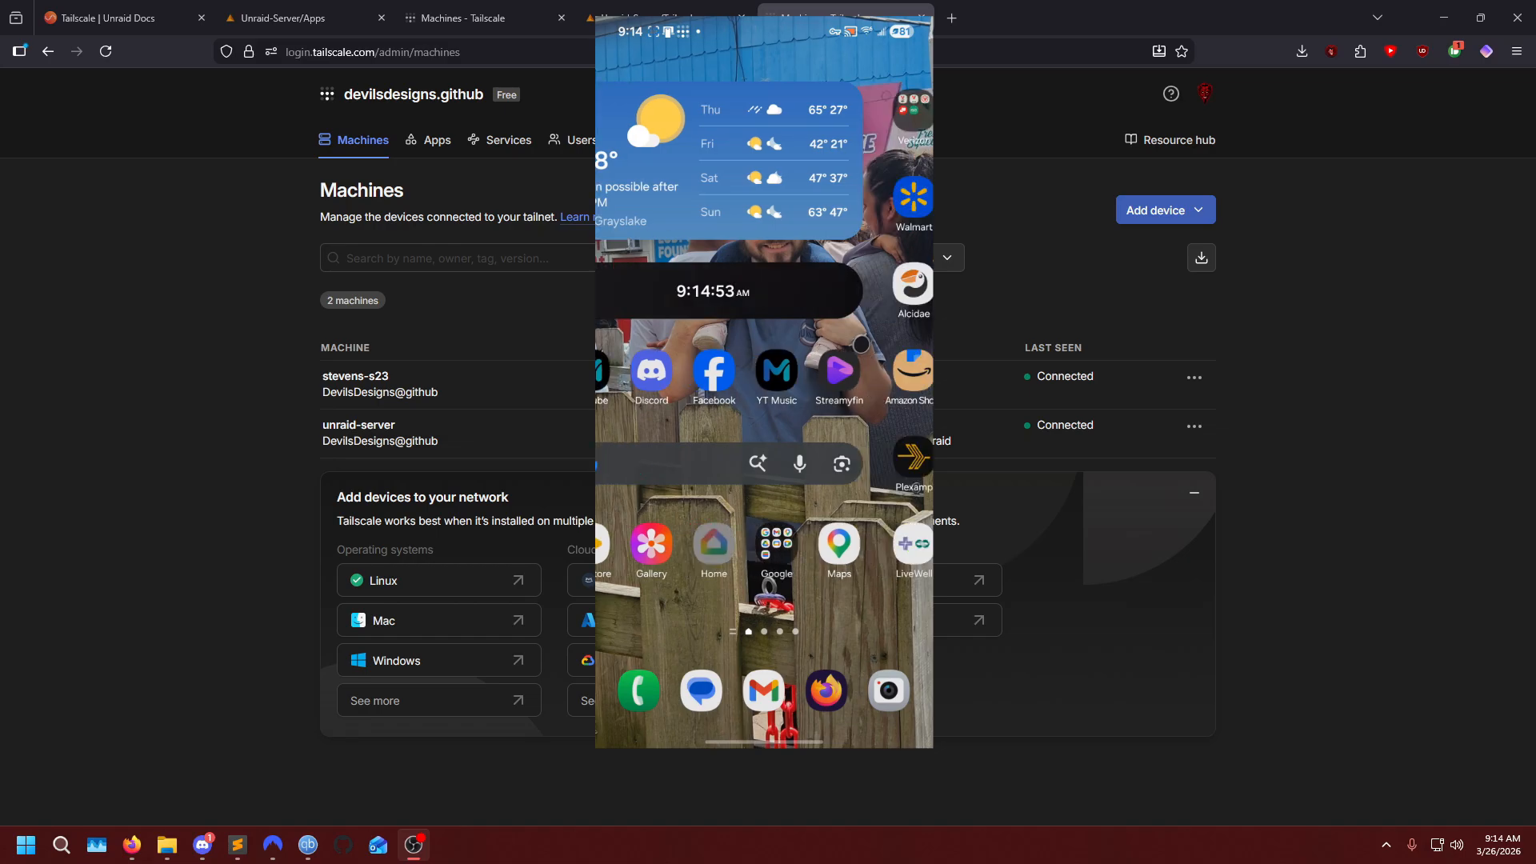
# Search the phone's Play Store for tailscale, view the Tailscale app listing, and go back.
pyautogui.click(639, 544)
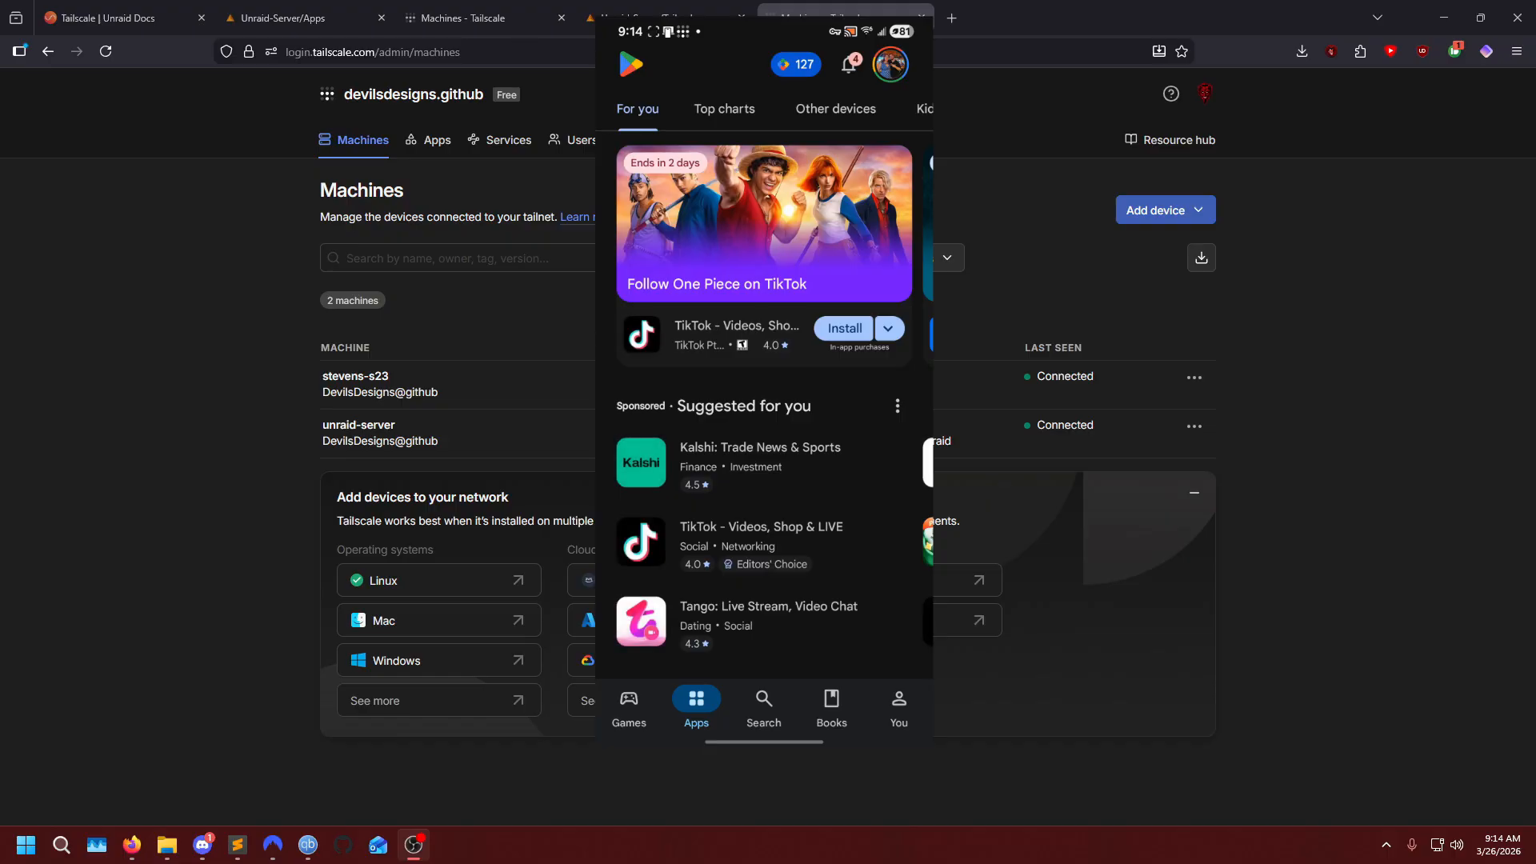
pyautogui.click(764, 708)
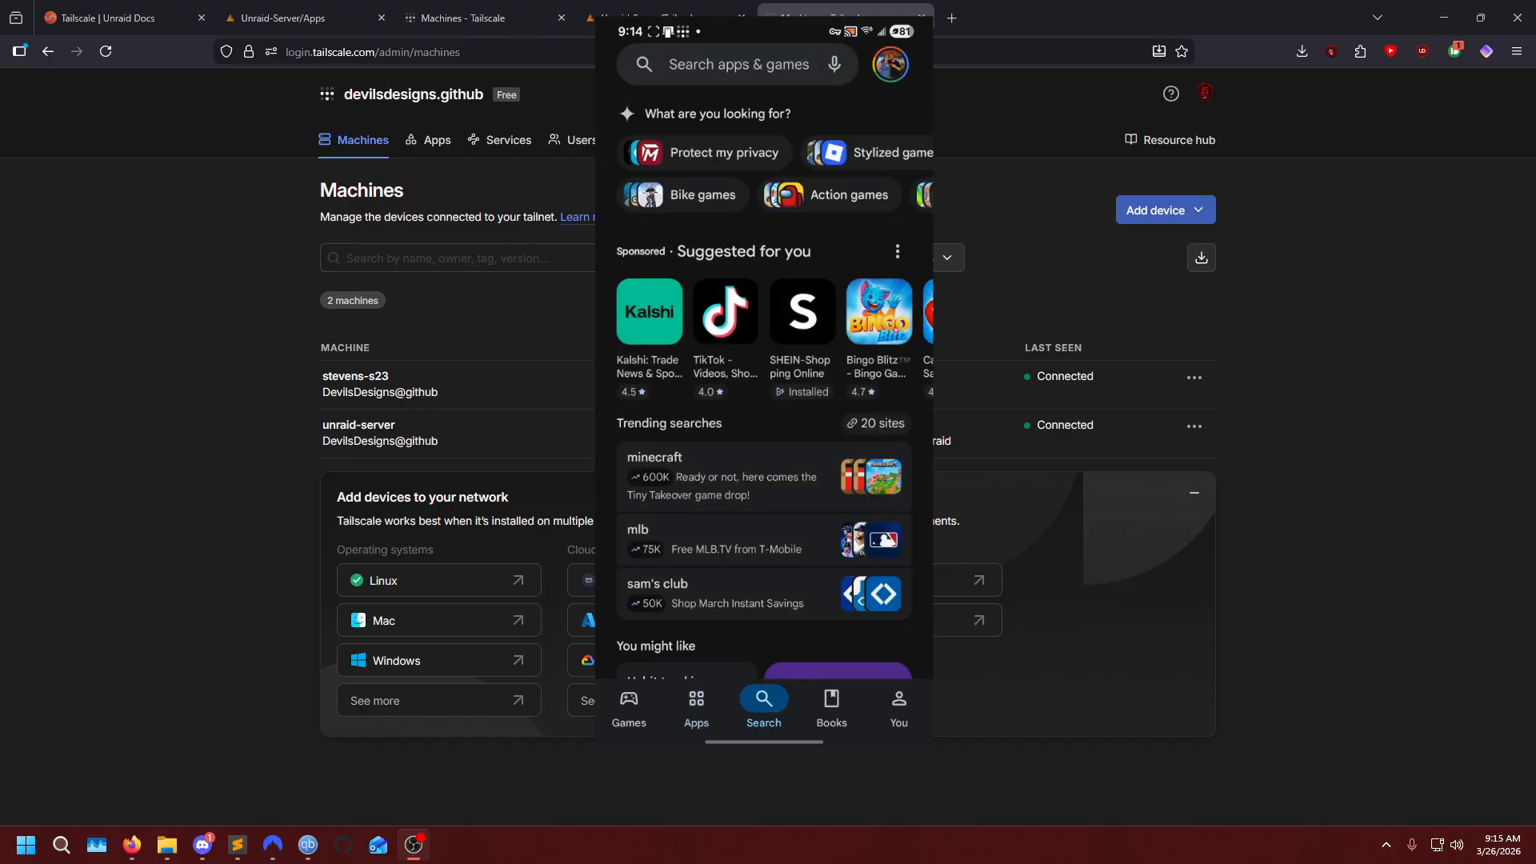
pyautogui.click(751, 64)
pyautogui.write('ptai')
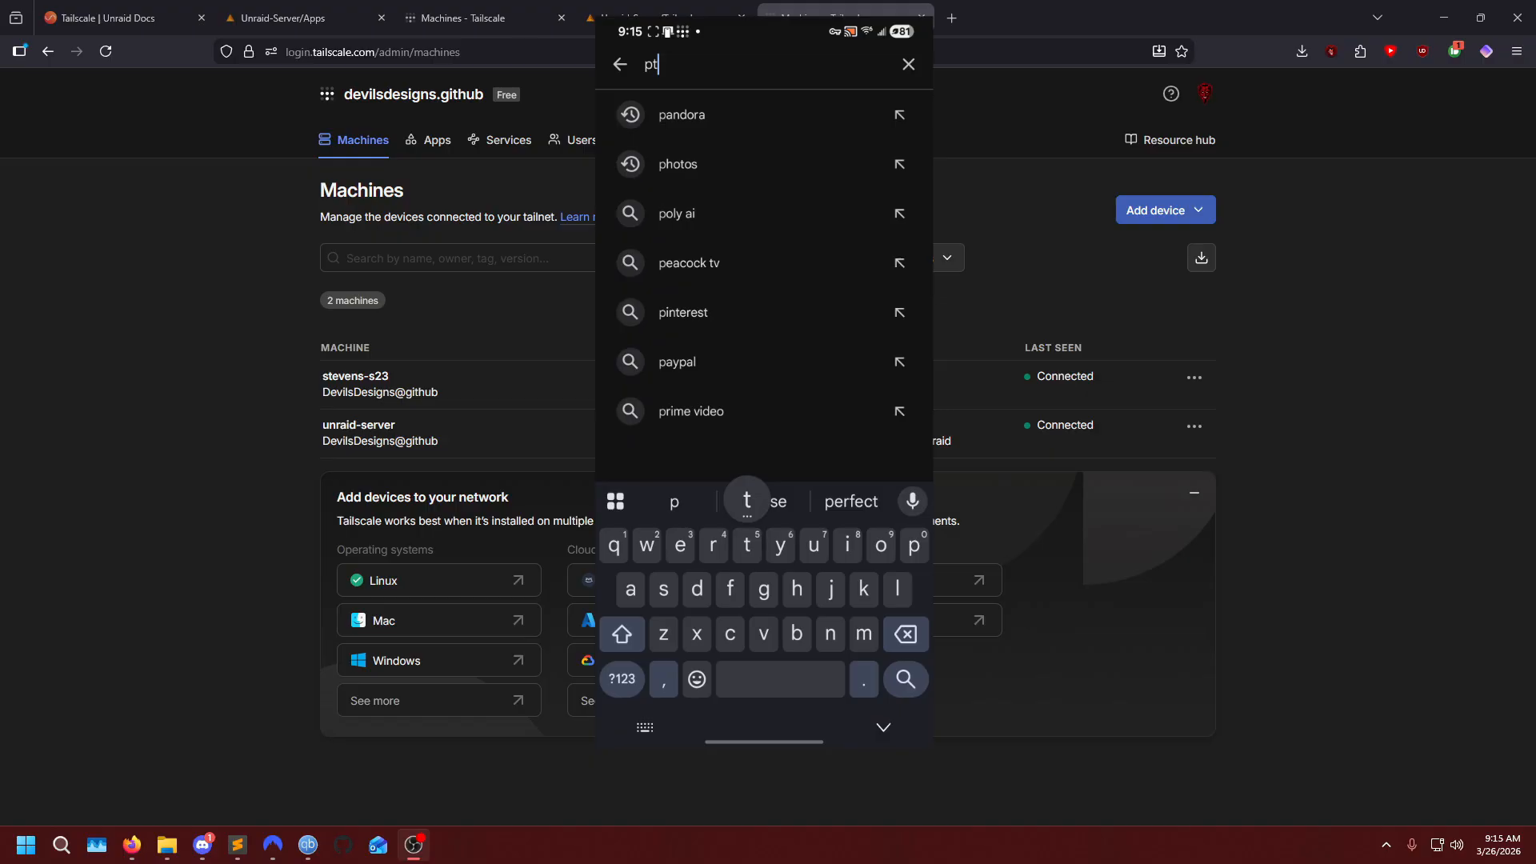
pyautogui.press('BackSpace')
pyautogui.press('BackSpace')
pyautogui.press('BackSpace')
pyautogui.press('BackSpace')
pyautogui.write('ta')
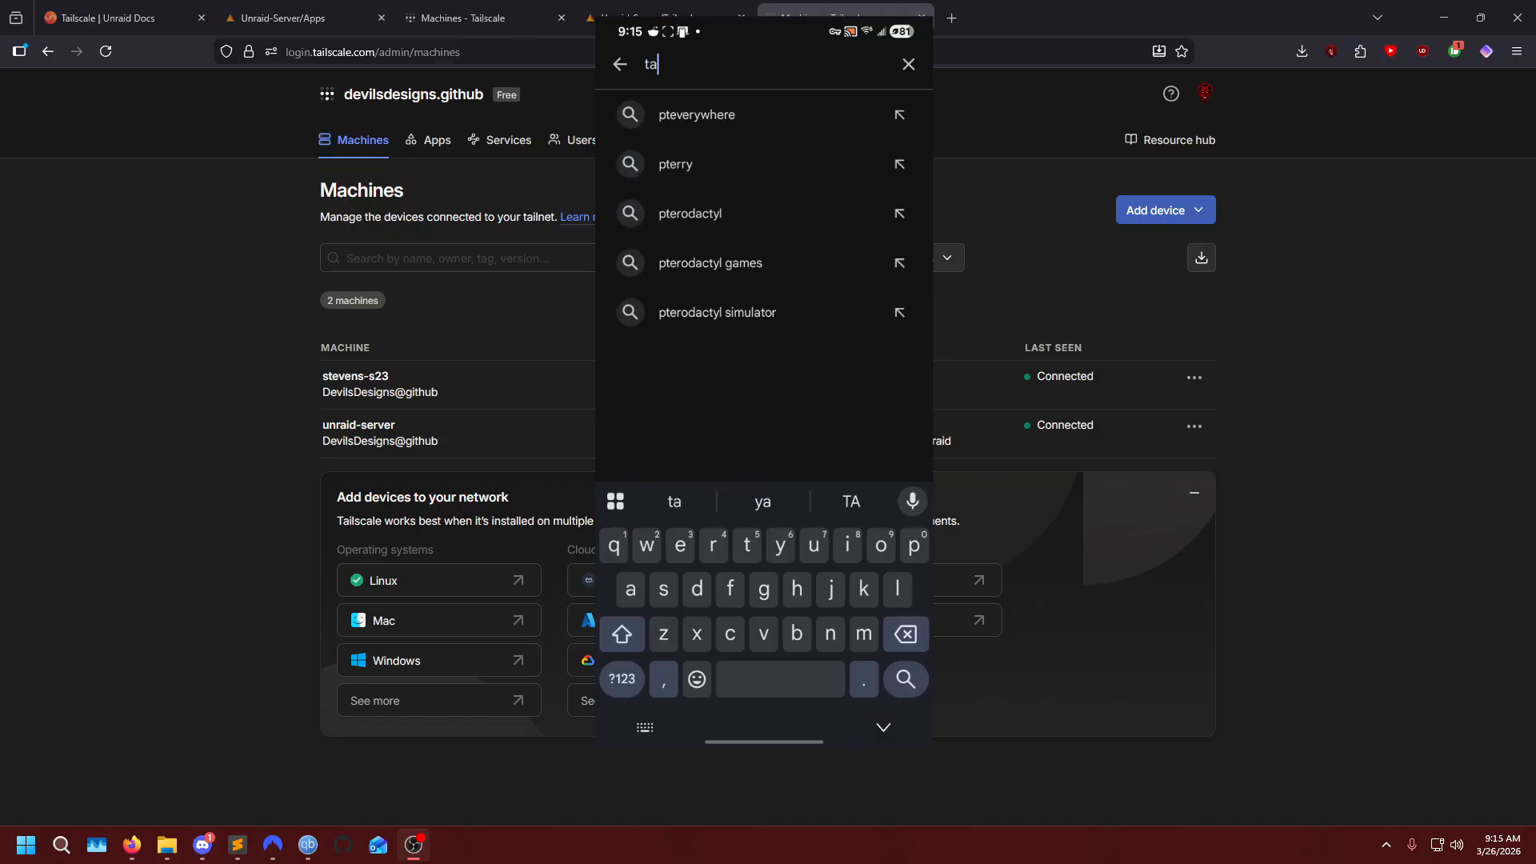
pyautogui.write('ilscale')
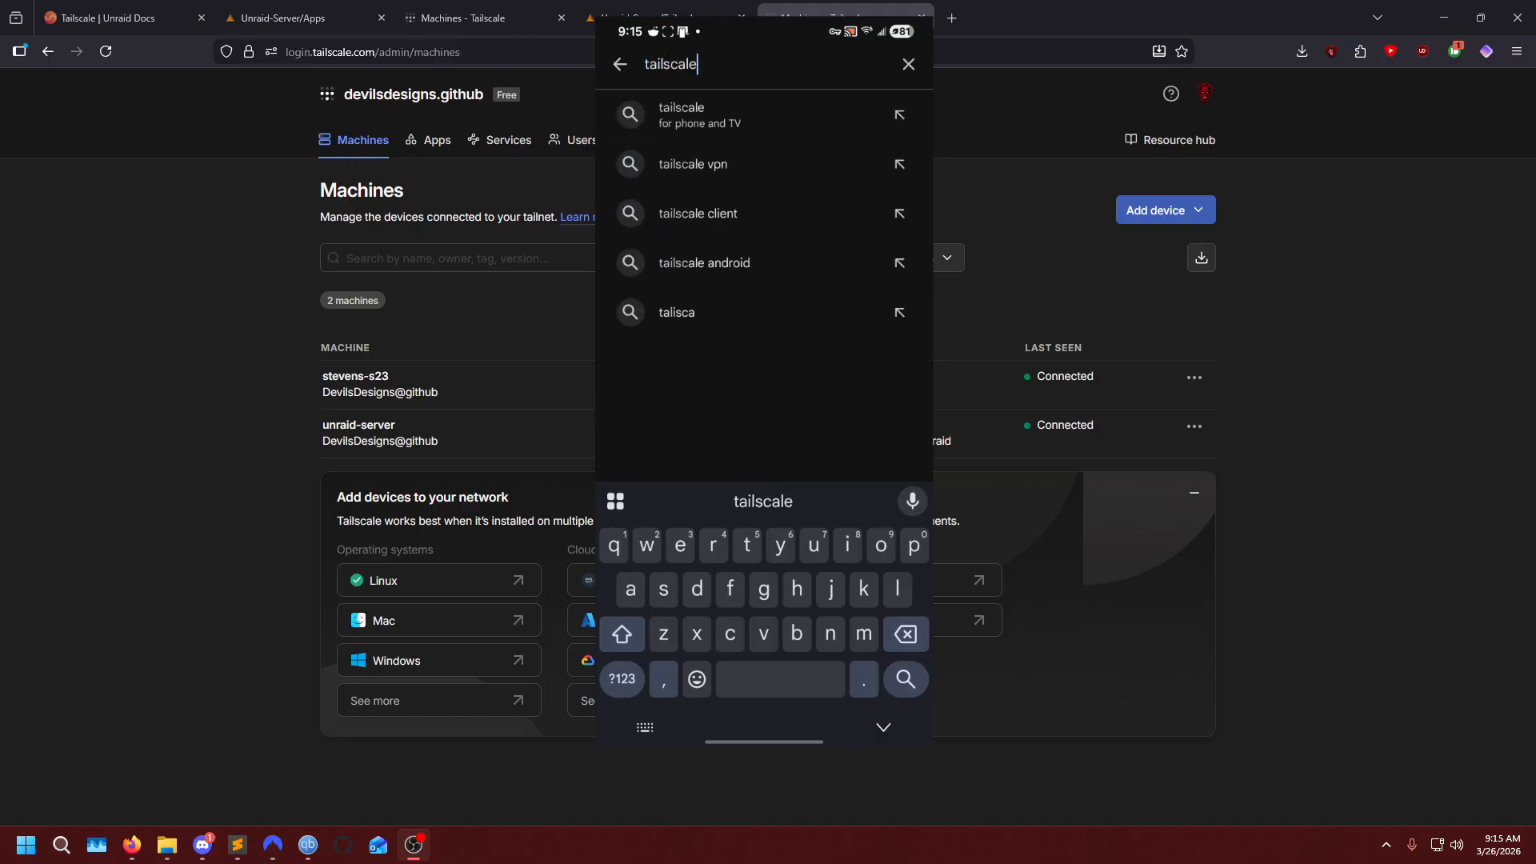
pyautogui.press('Return')
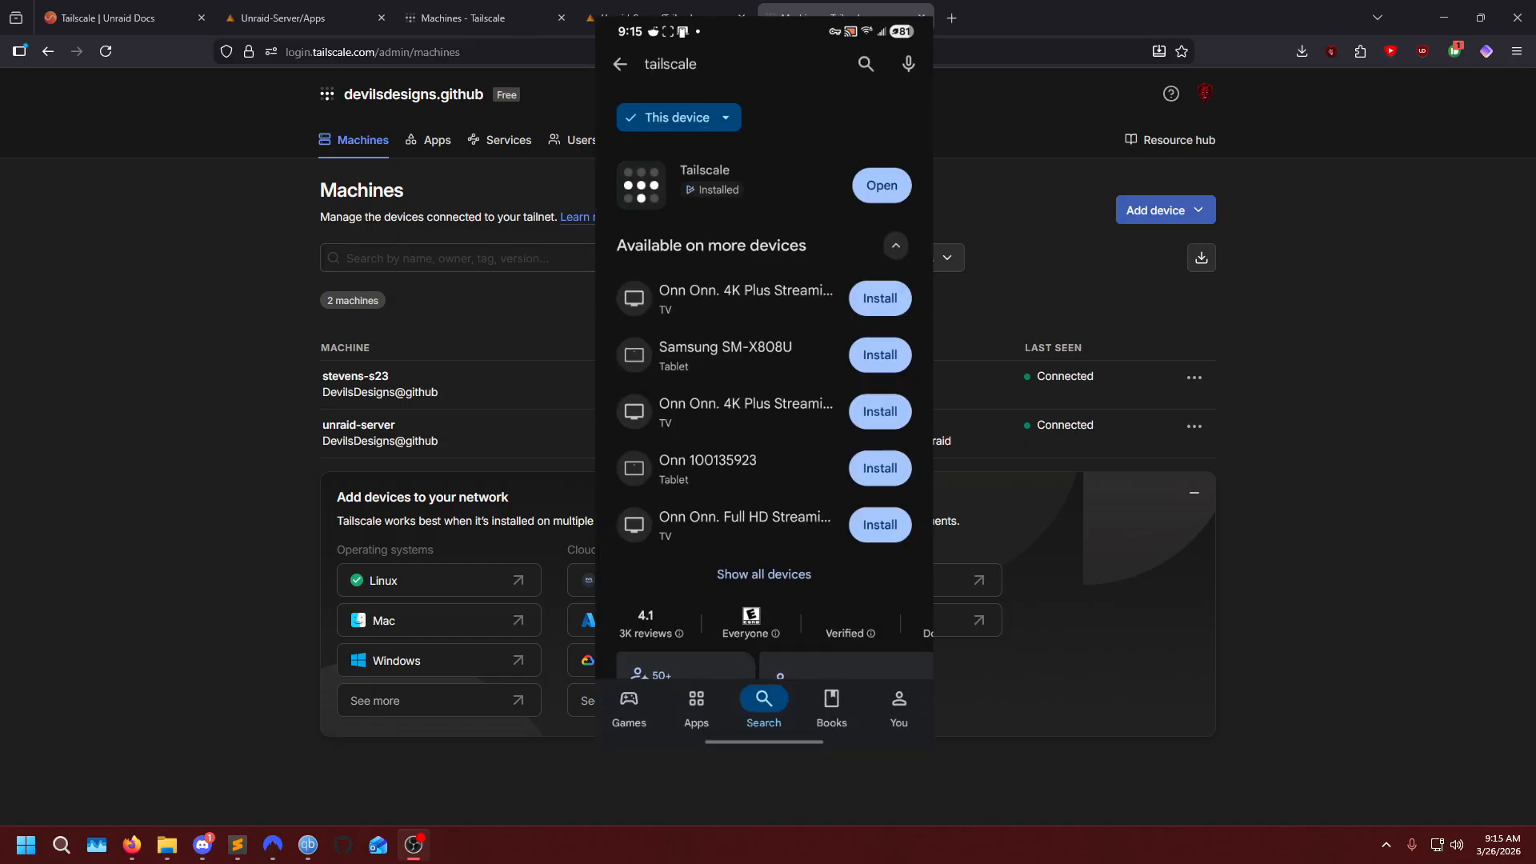
pyautogui.click(705, 180)
pyautogui.moveTo(931, 449); pyautogui.dragTo(898, 448)
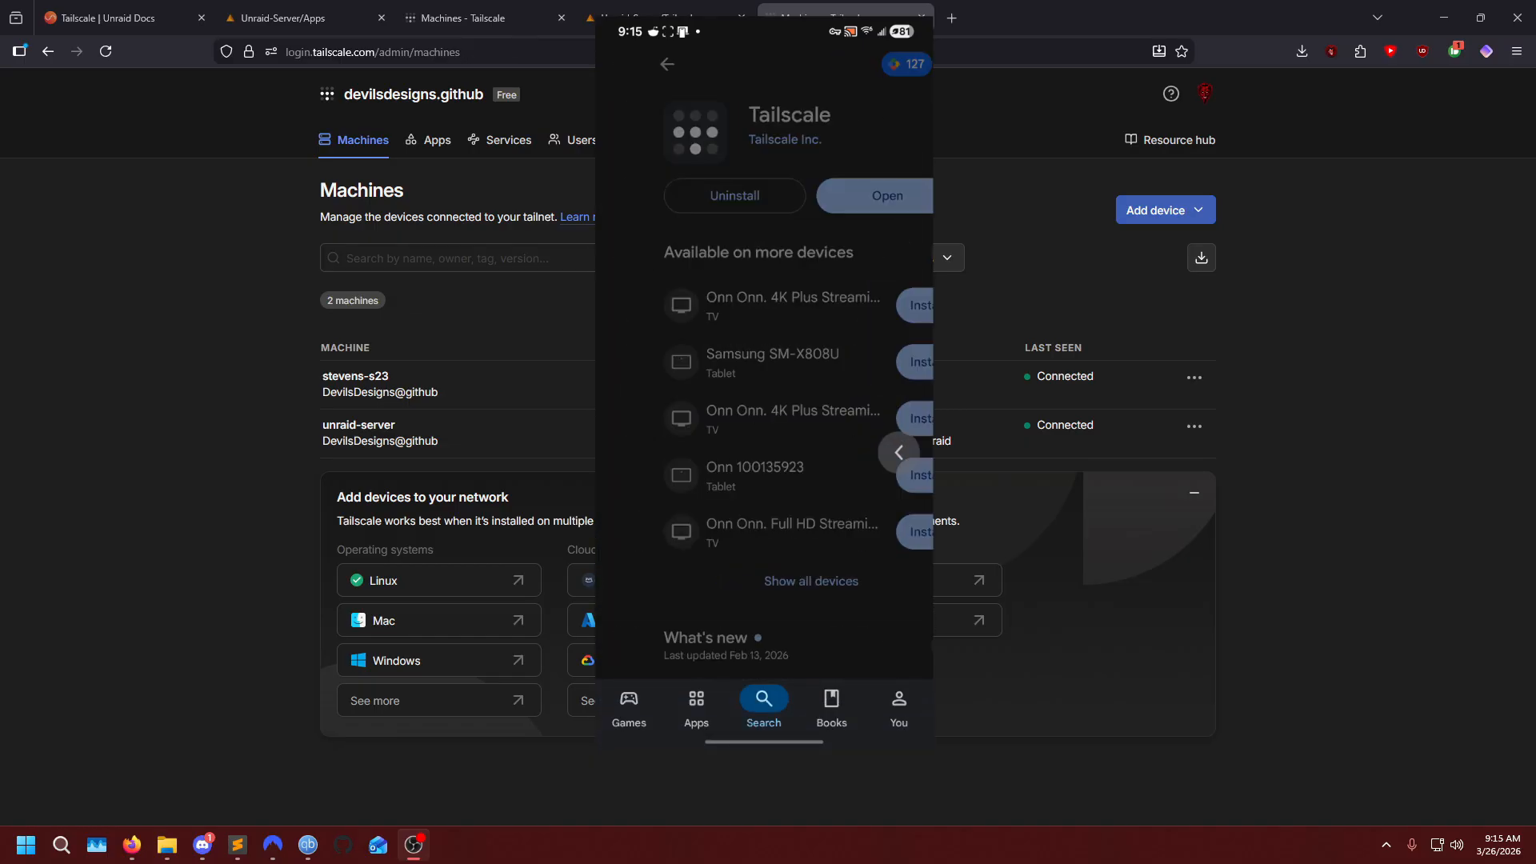
# Leave the Play Store, search the phone's installed apps for "tail", and launch the Tailscale app.
pyautogui.moveTo(764, 742); pyautogui.dragTo(763, 648)
pyautogui.moveTo(872, 480); pyautogui.dragTo(672, 480)
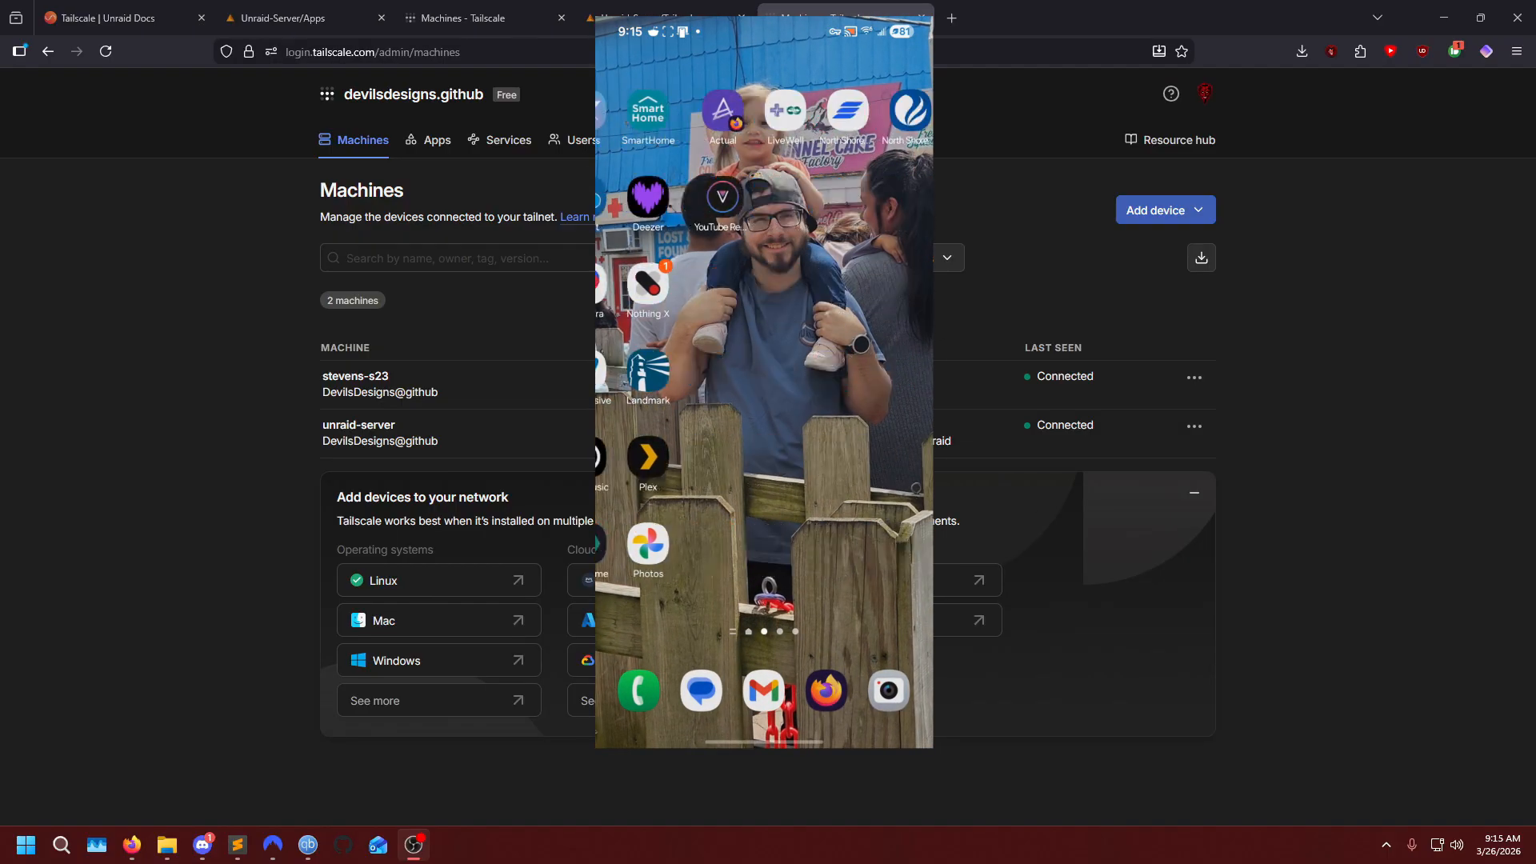
pyautogui.moveTo(764, 576); pyautogui.dragTo(764, 336)
pyautogui.click(744, 705)
pyautogui.write('tail')
pyautogui.click(648, 136)
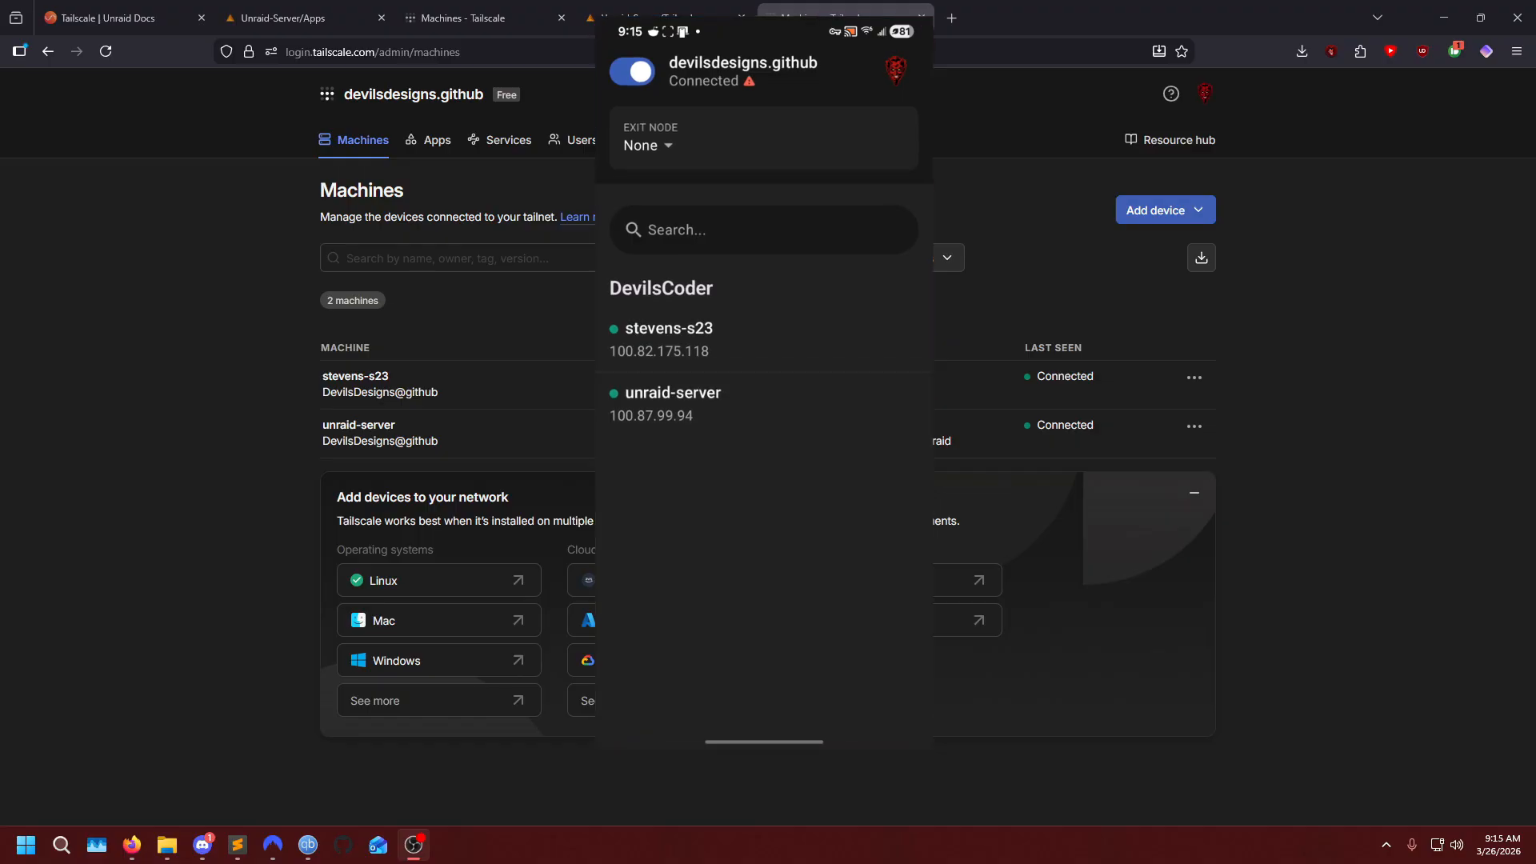
# Turn off the phone's Wi-Fi from the quick settings.
pyautogui.moveTo(764, 20); pyautogui.dragTo(764, 560)
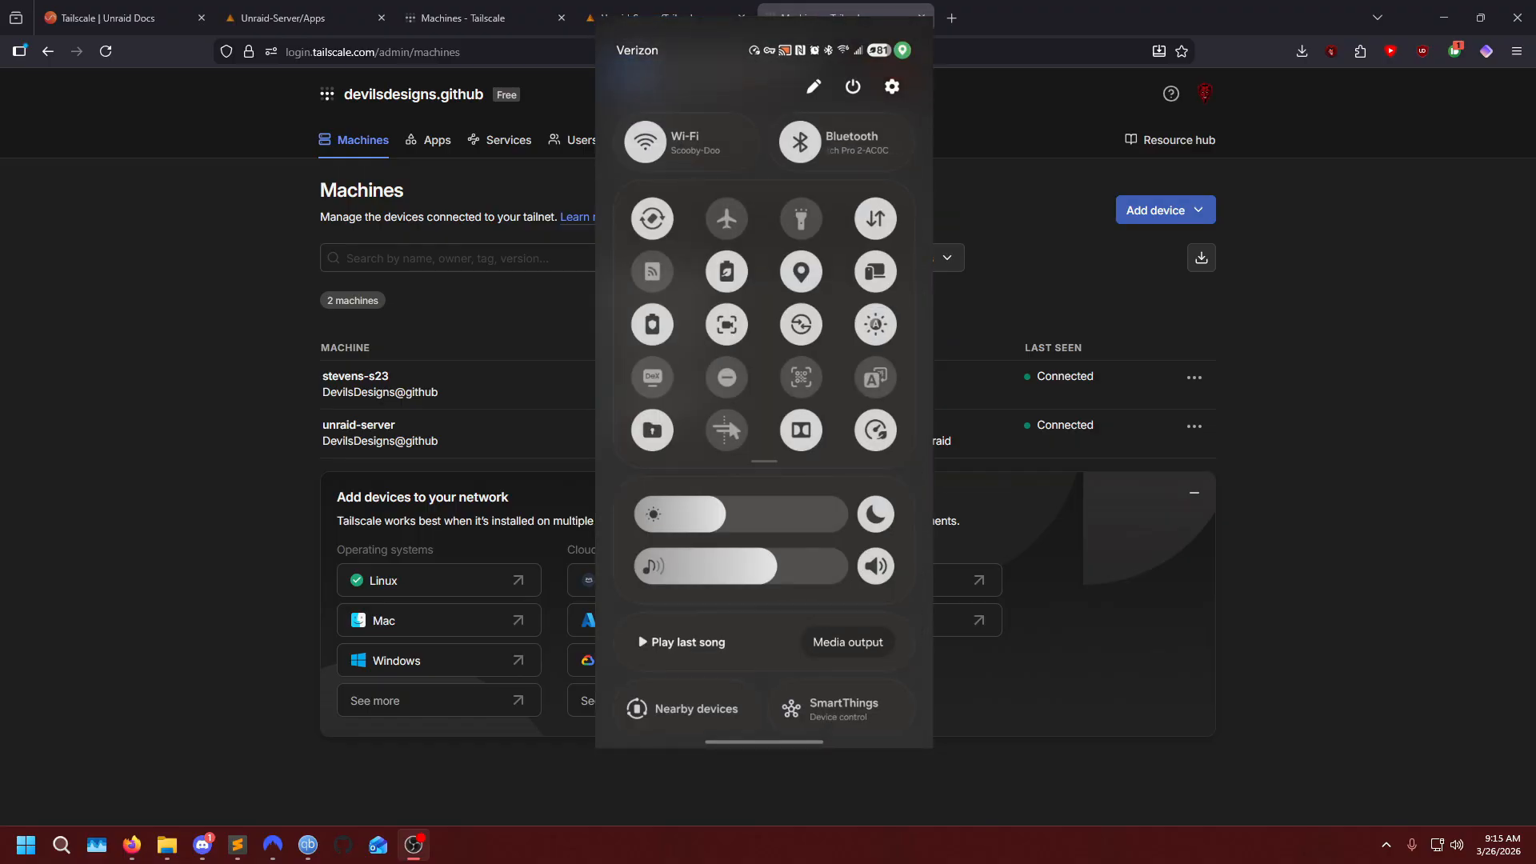
pyautogui.click(644, 141)
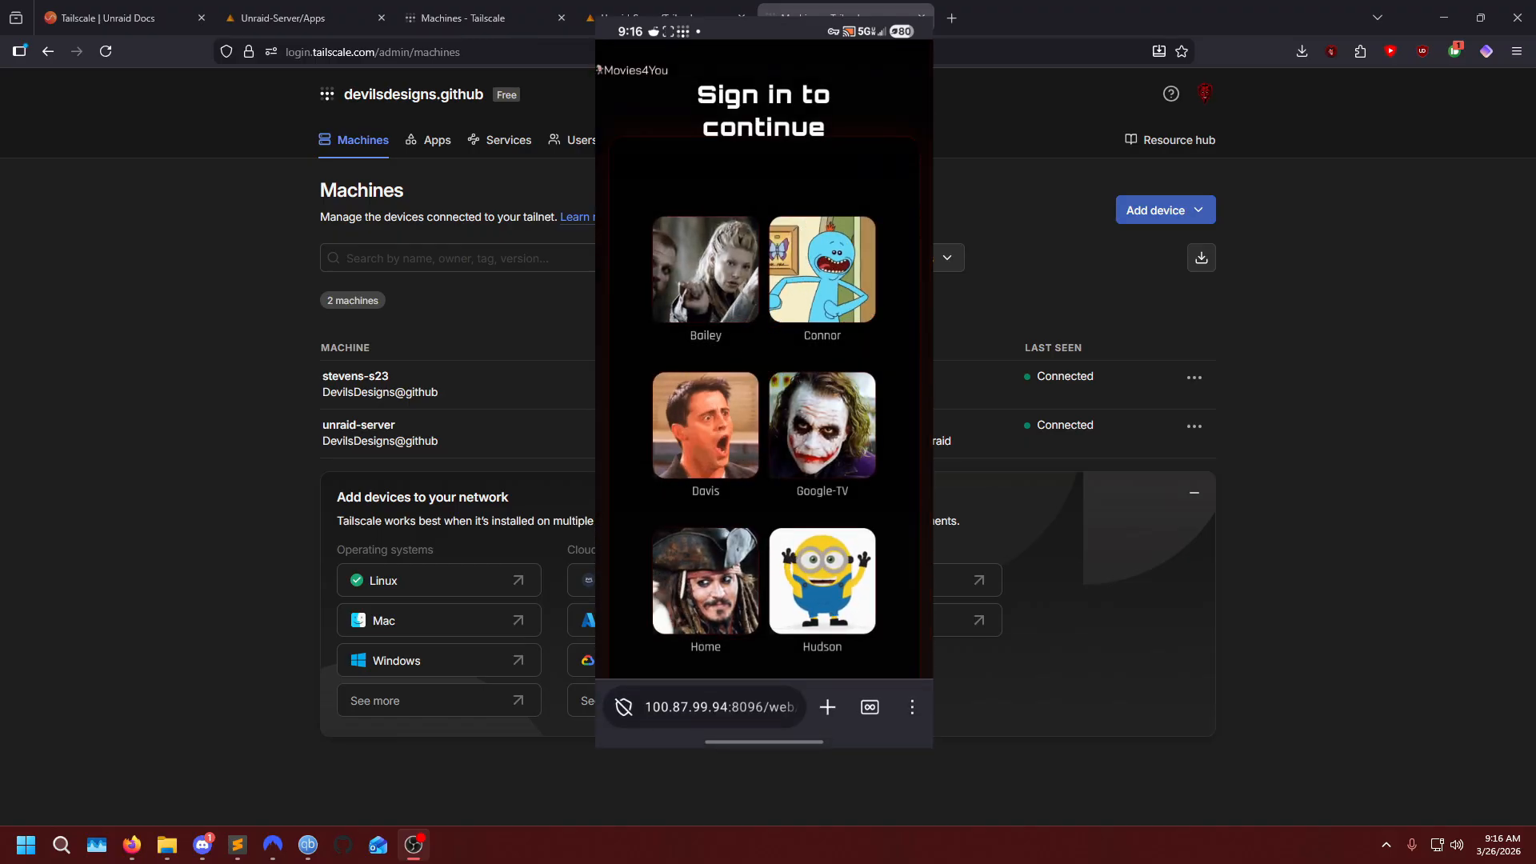
# Load the Unraid web interface at 100.87.99.94:81 in the phone's Firefox browser using the server's Tailscale IP.
pyautogui.click(718, 707)
pyautogui.click(905, 454)
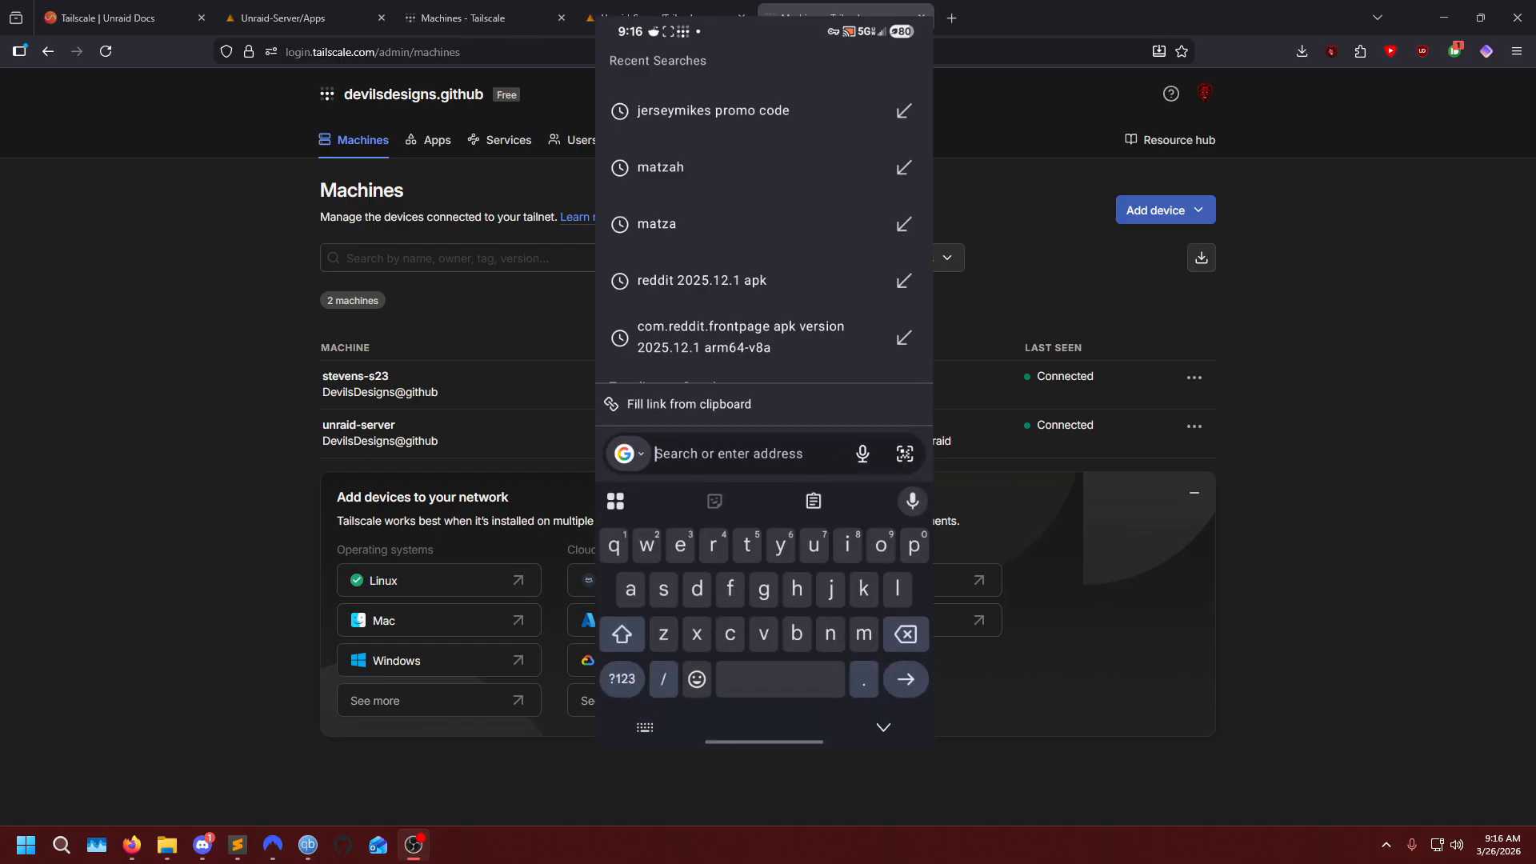
pyautogui.click(718, 453)
pyautogui.click(637, 424)
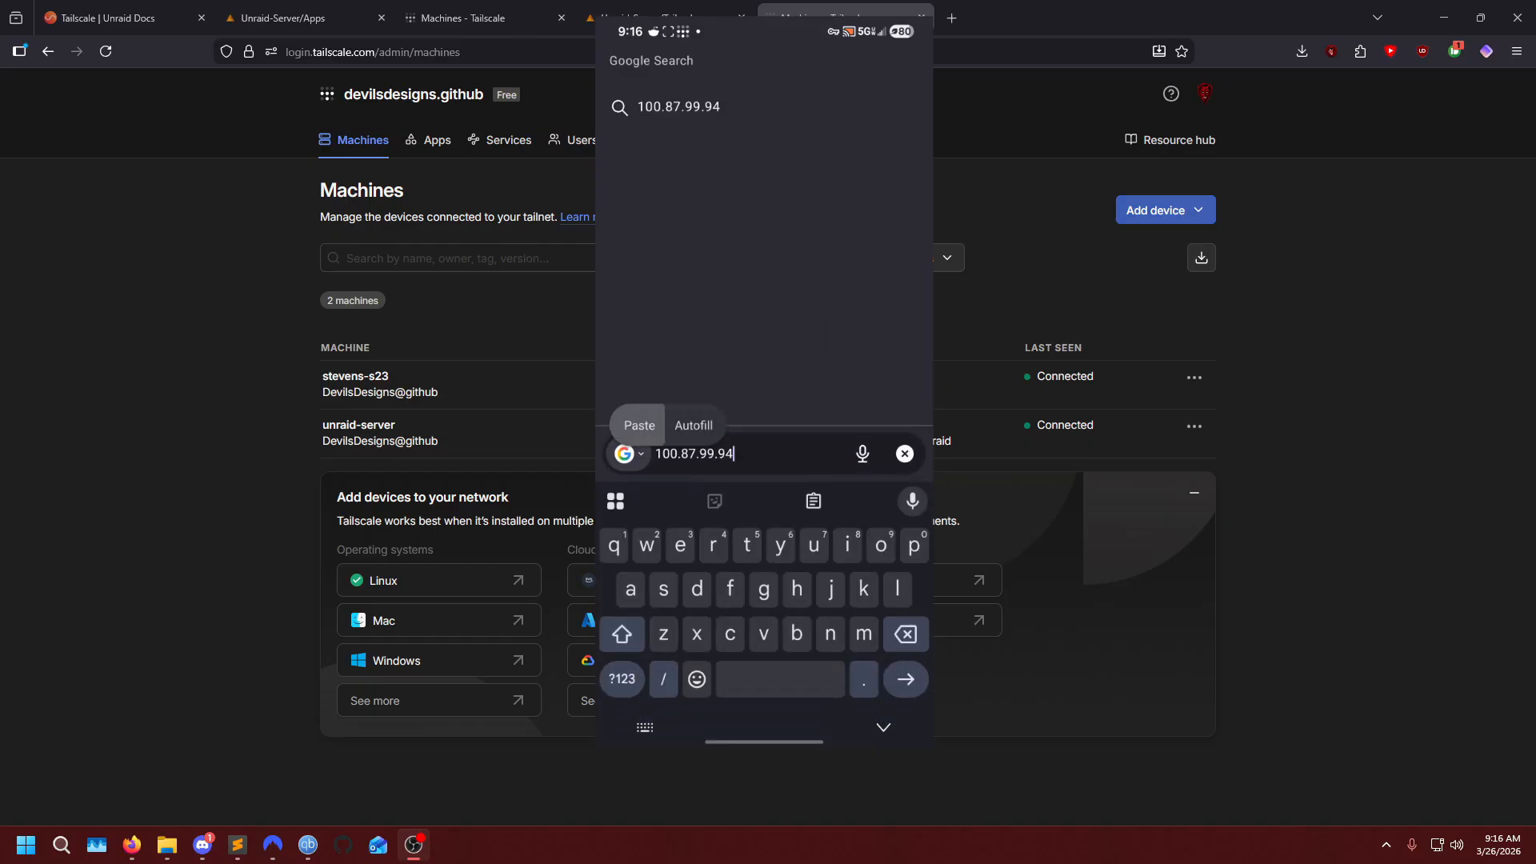
pyautogui.click(622, 679)
pyautogui.click(763, 634)
pyautogui.click(847, 546)
pyautogui.click(614, 545)
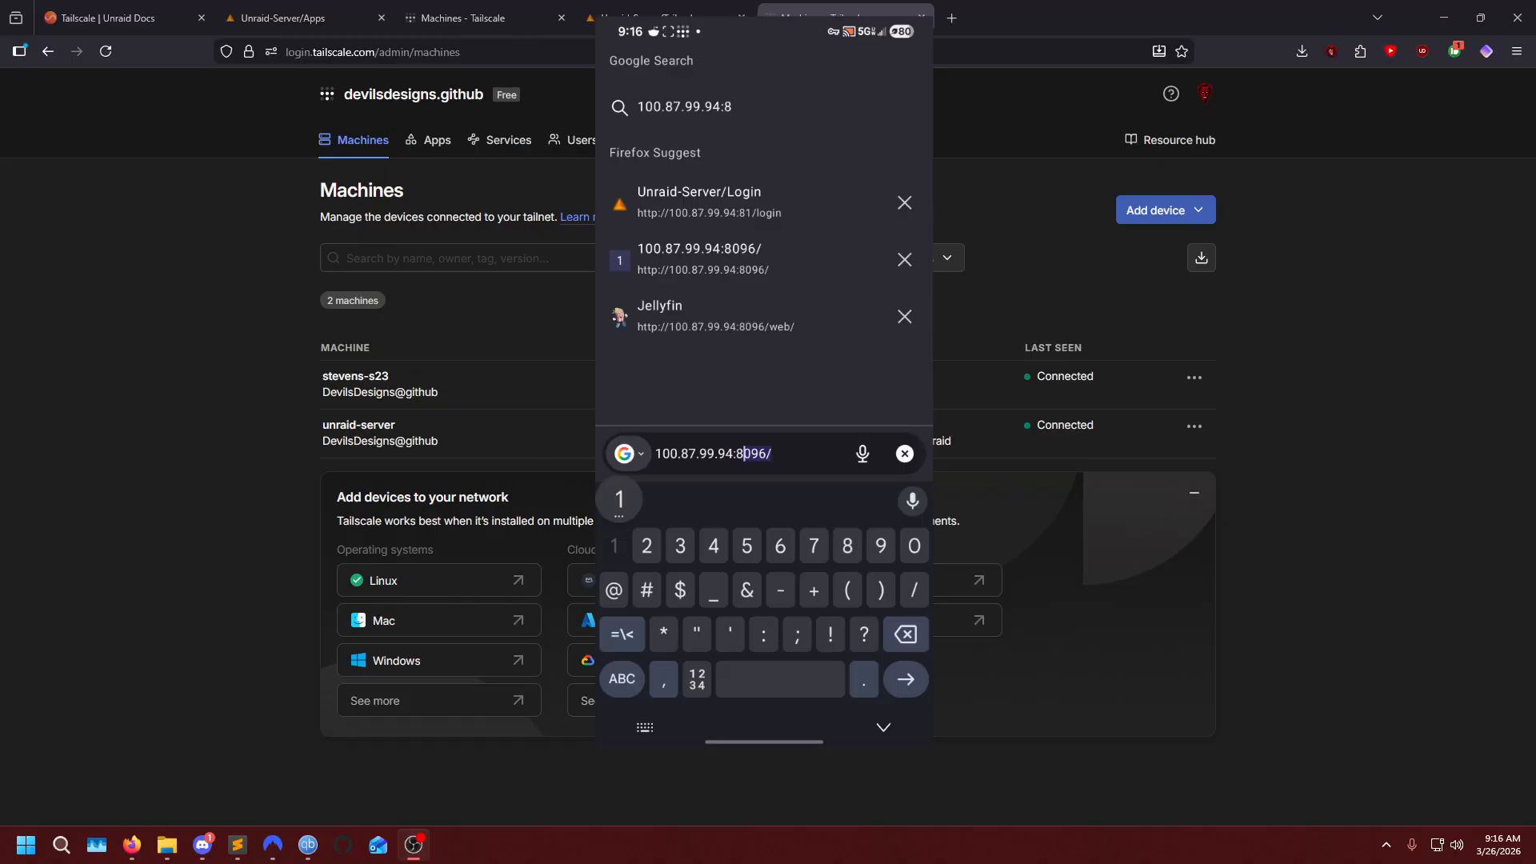
pyautogui.click(905, 679)
# Try to log in to Unraid-Server as root with the account password, and close the save-password prompts.
pyautogui.click(714, 247)
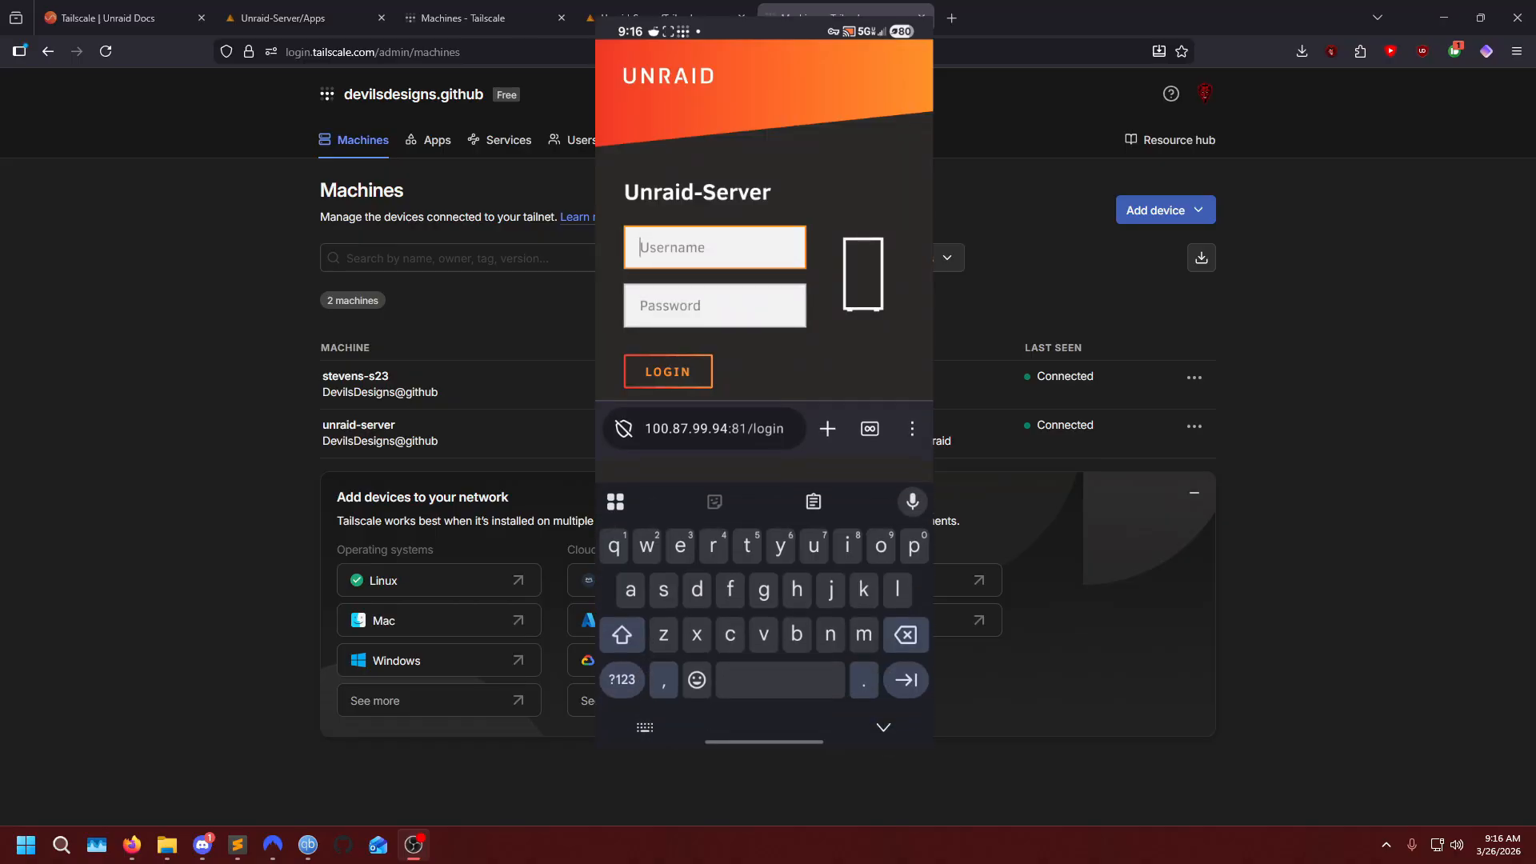
pyautogui.write('root')
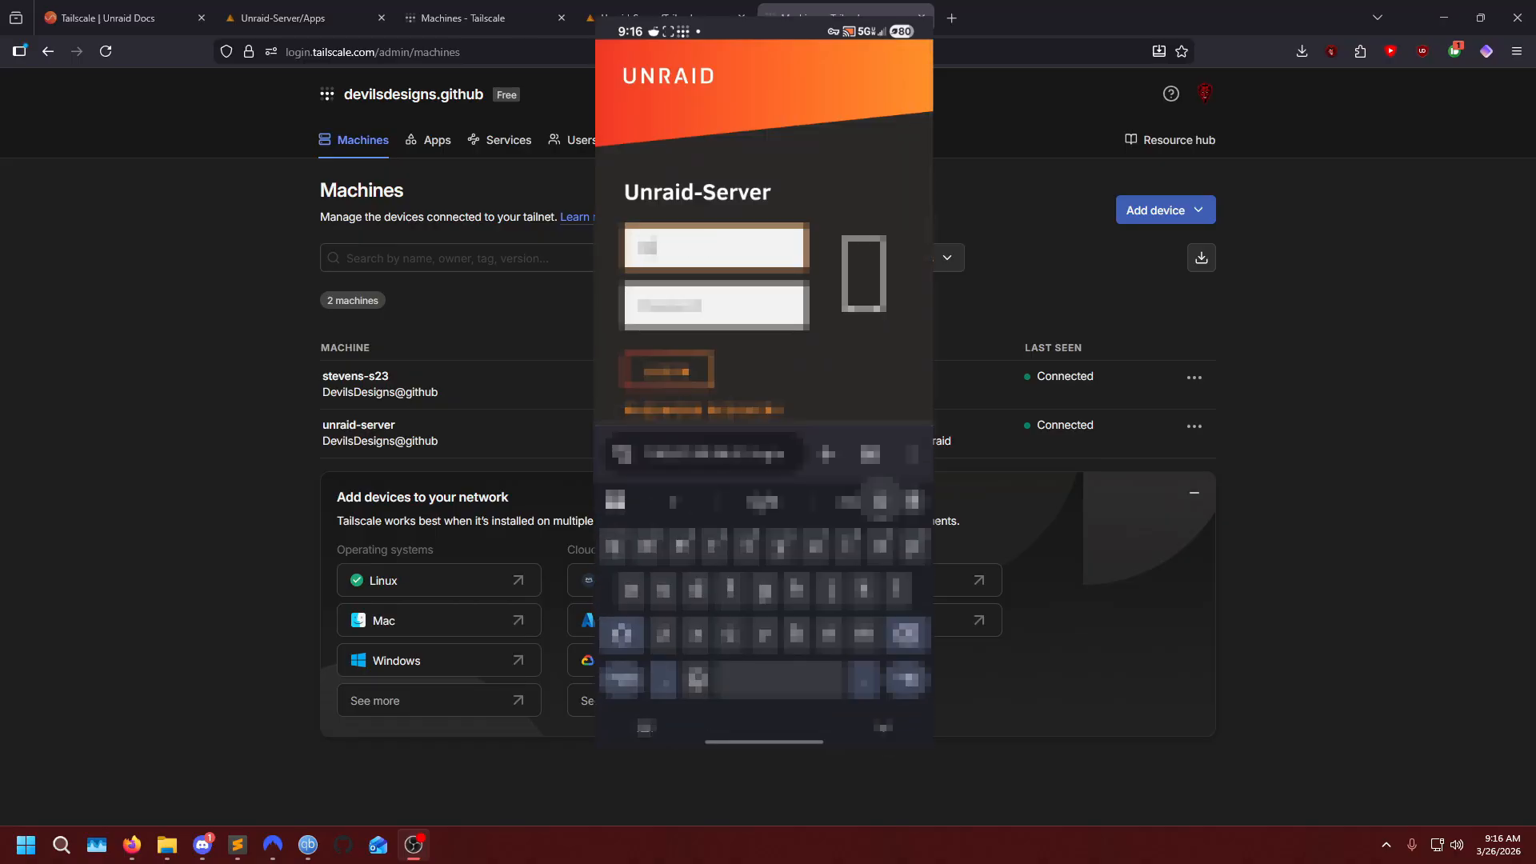
pyautogui.click(905, 679)
pyautogui.click(622, 637)
pyautogui.write('•••••••••')
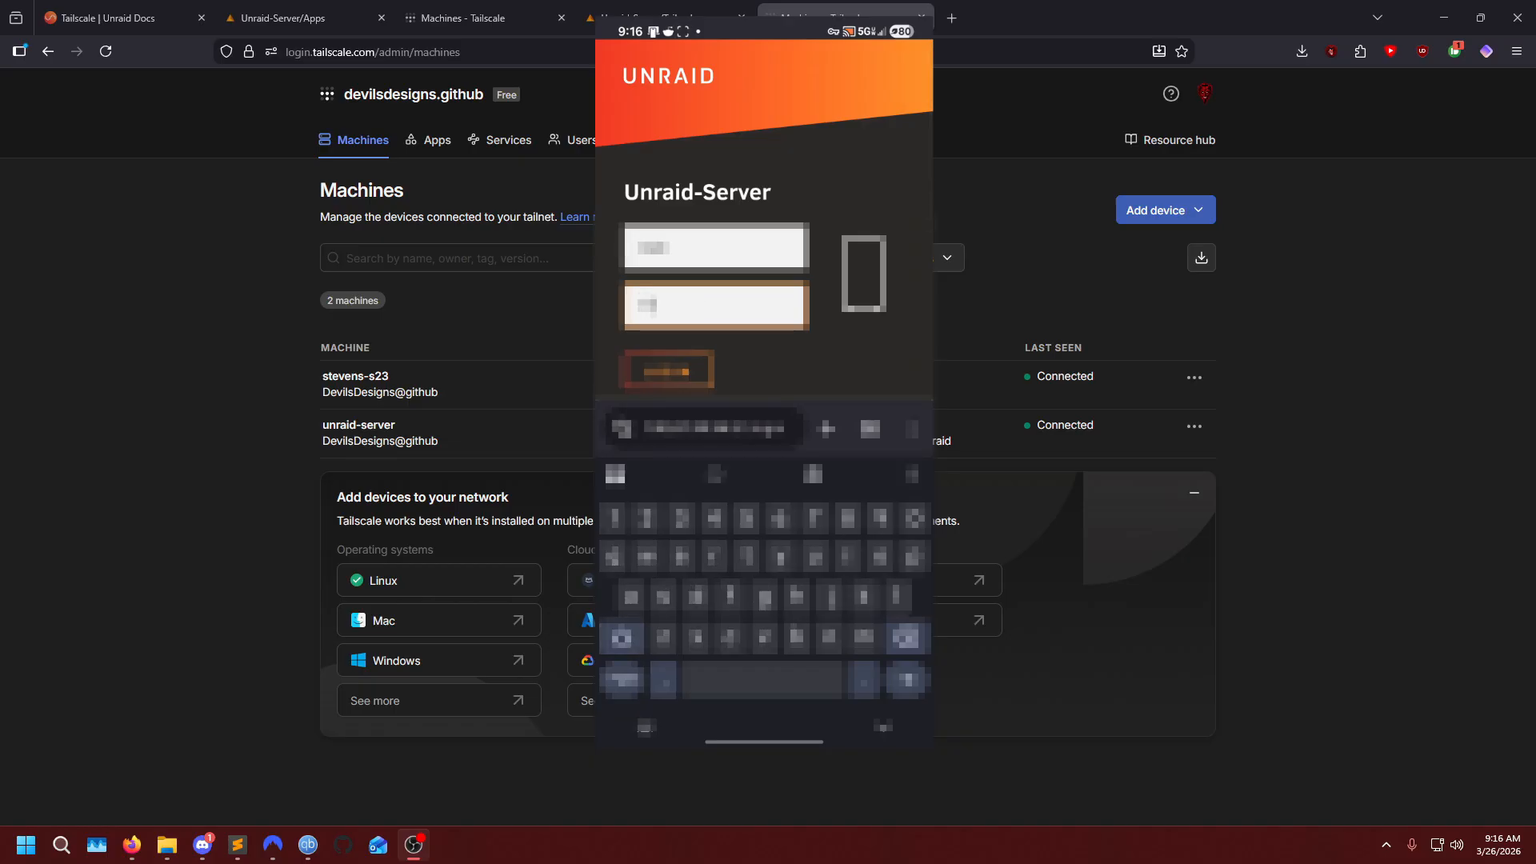
pyautogui.write('•')
pyautogui.click(621, 679)
pyautogui.write('•')
pyautogui.click(906, 679)
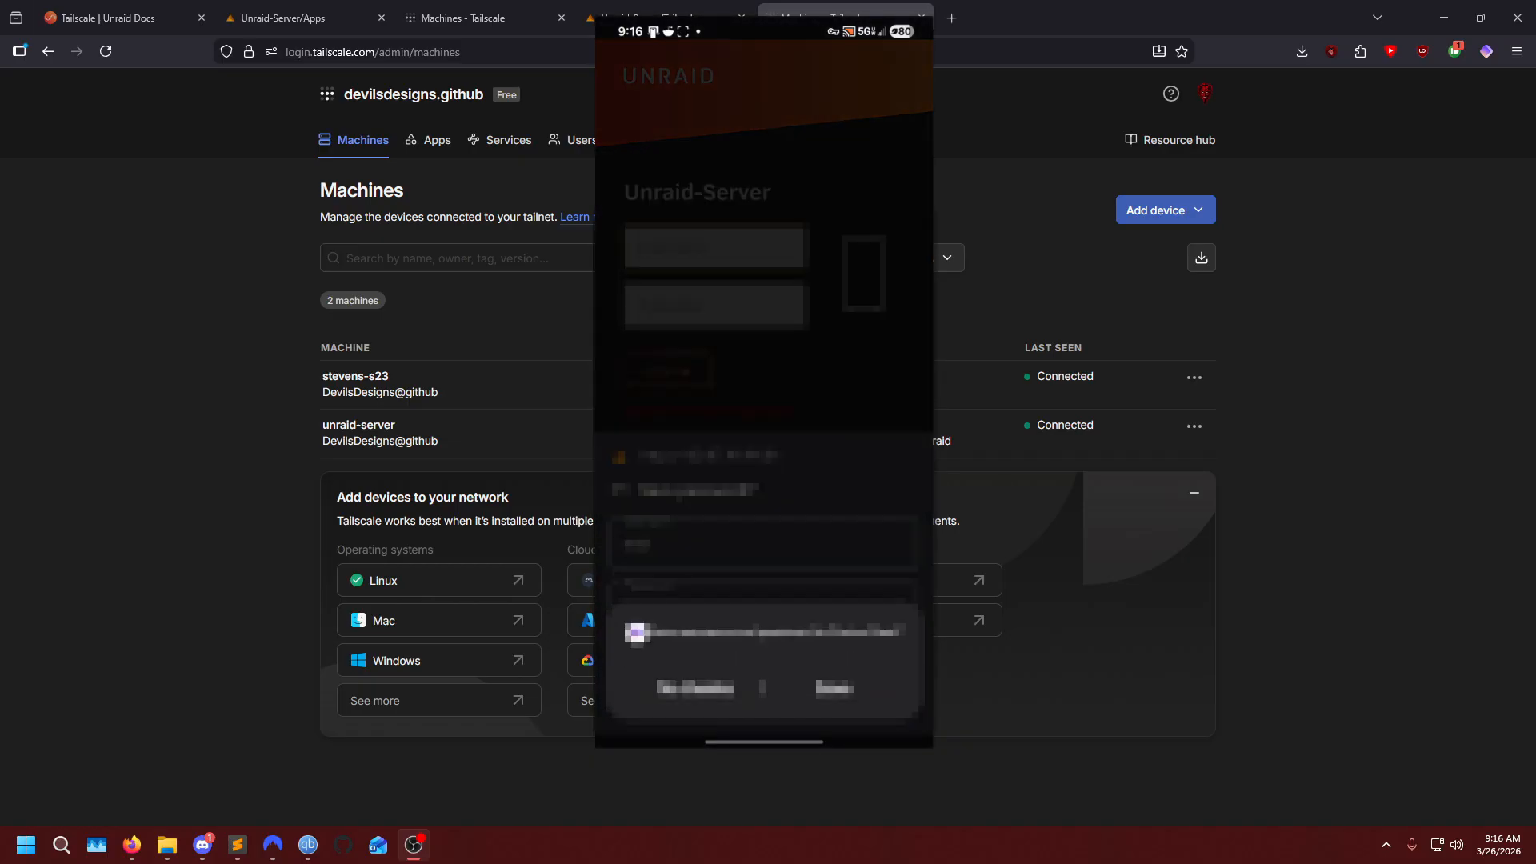
pyautogui.click(694, 686)
pyautogui.click(880, 691)
# Log in to Unraid-Server again as root by re-entering the account password, and decline to save the credentials.
pyautogui.click(714, 306)
pyautogui.click(714, 248)
pyautogui.write('root')
pyautogui.click(713, 305)
pyautogui.write('••••••')
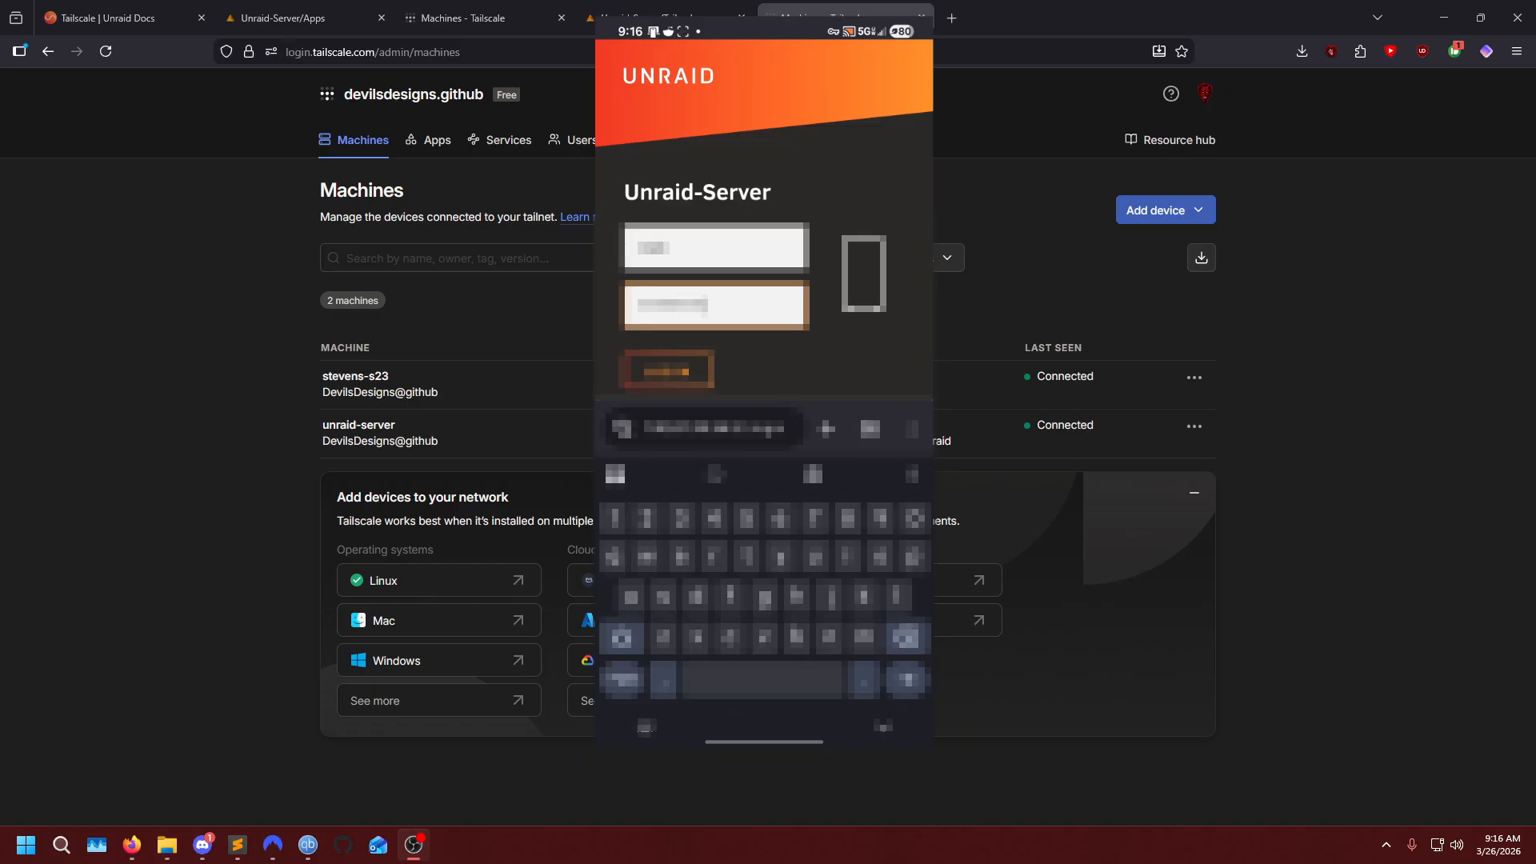
pyautogui.click(621, 679)
pyautogui.write('•')
pyautogui.press('Return')
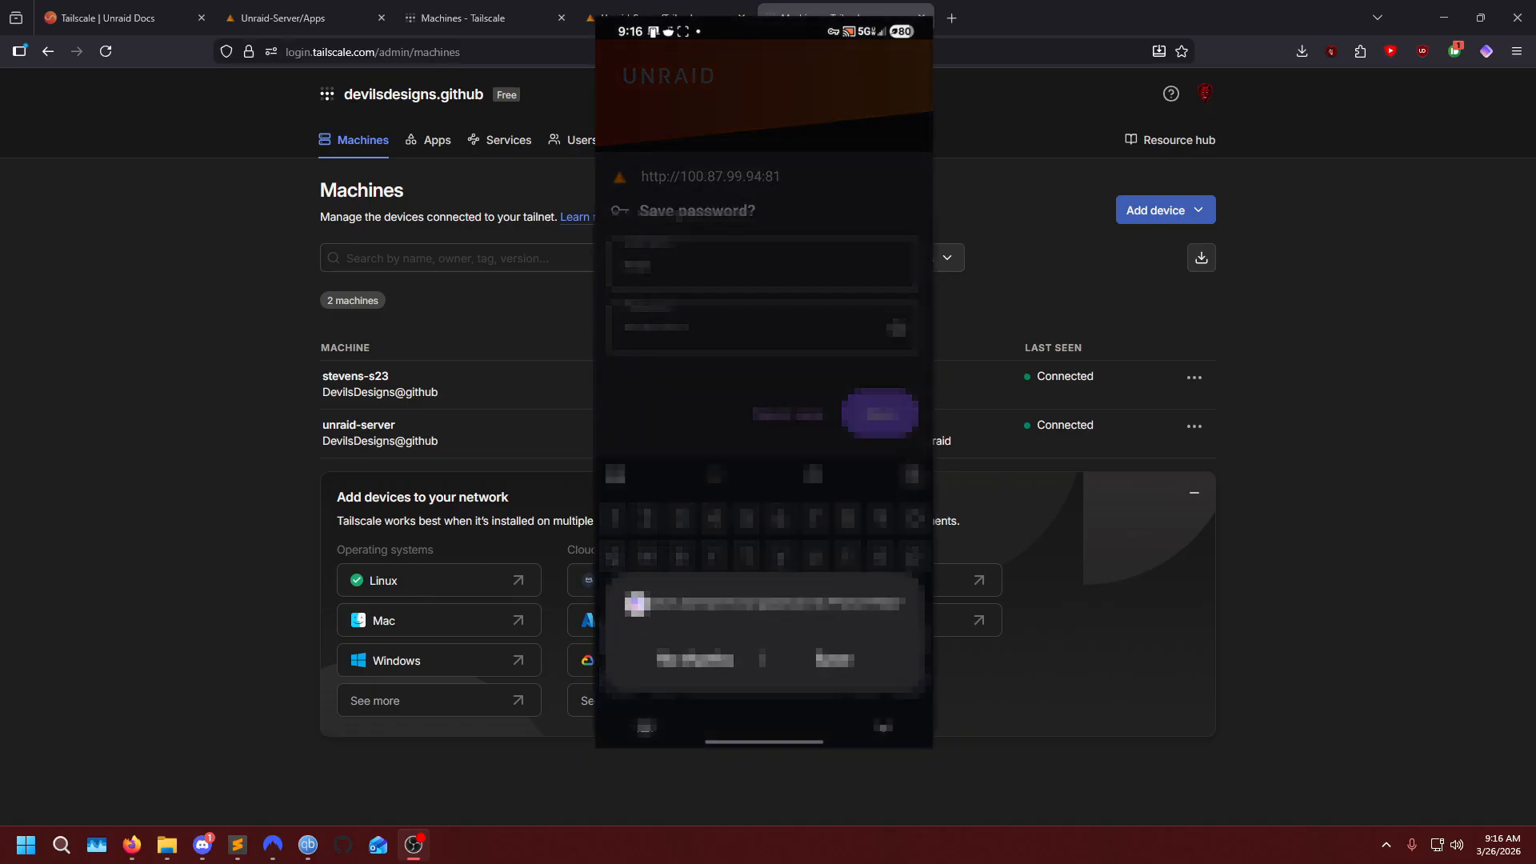
pyautogui.click(694, 660)
pyautogui.click(788, 692)
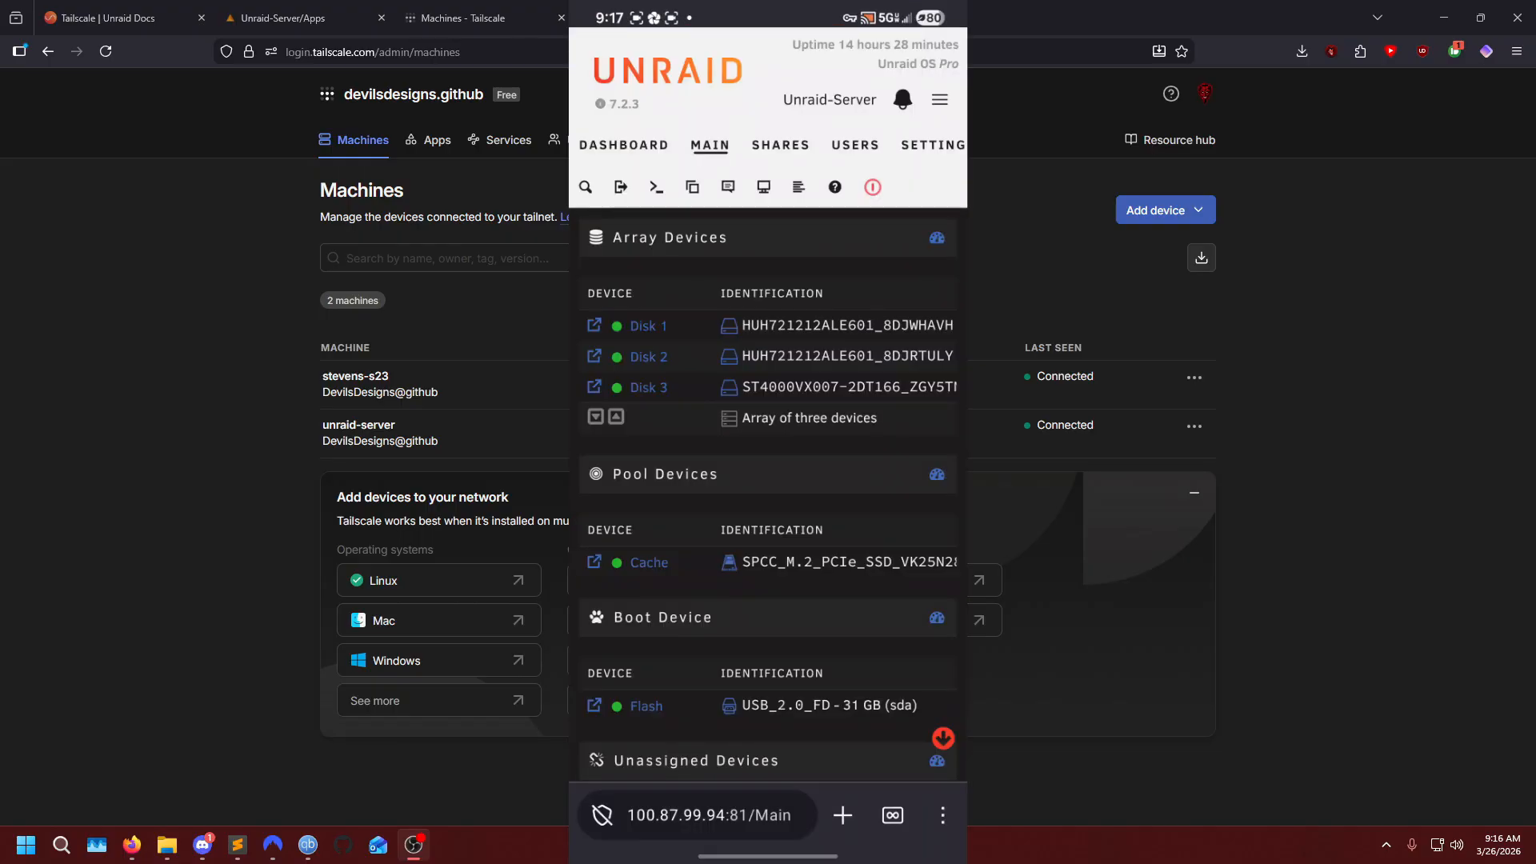
# Look through the array, pool and boot devices on the Unraid Main page on the phone.
pyautogui.scroll(-2, 767, 496)
pyautogui.scroll(2, 768, 496)
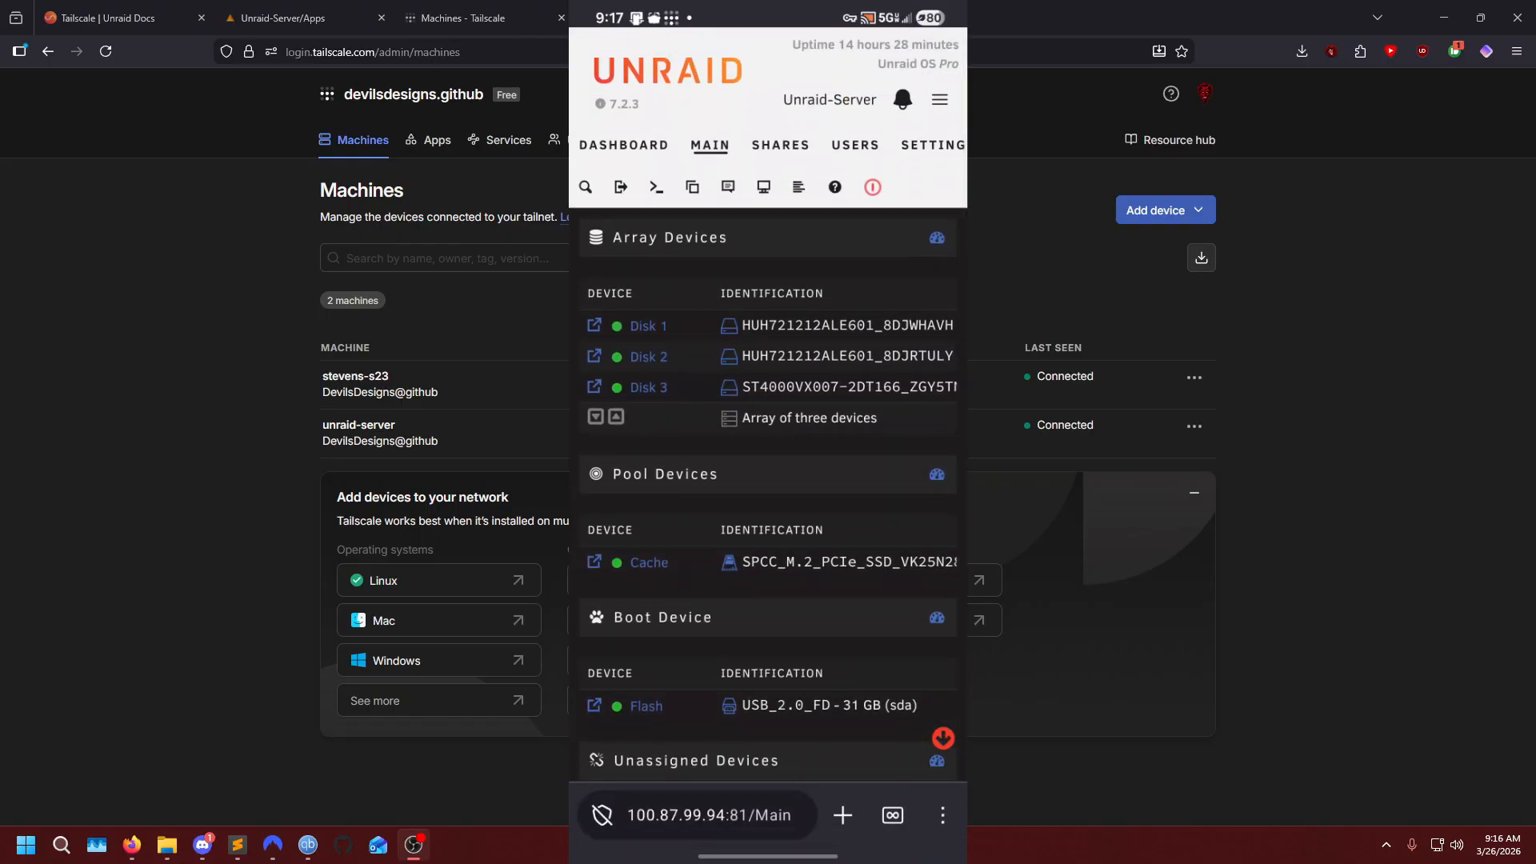
pyautogui.scroll(-3, 768, 496)
pyautogui.scroll(3, 768, 496)
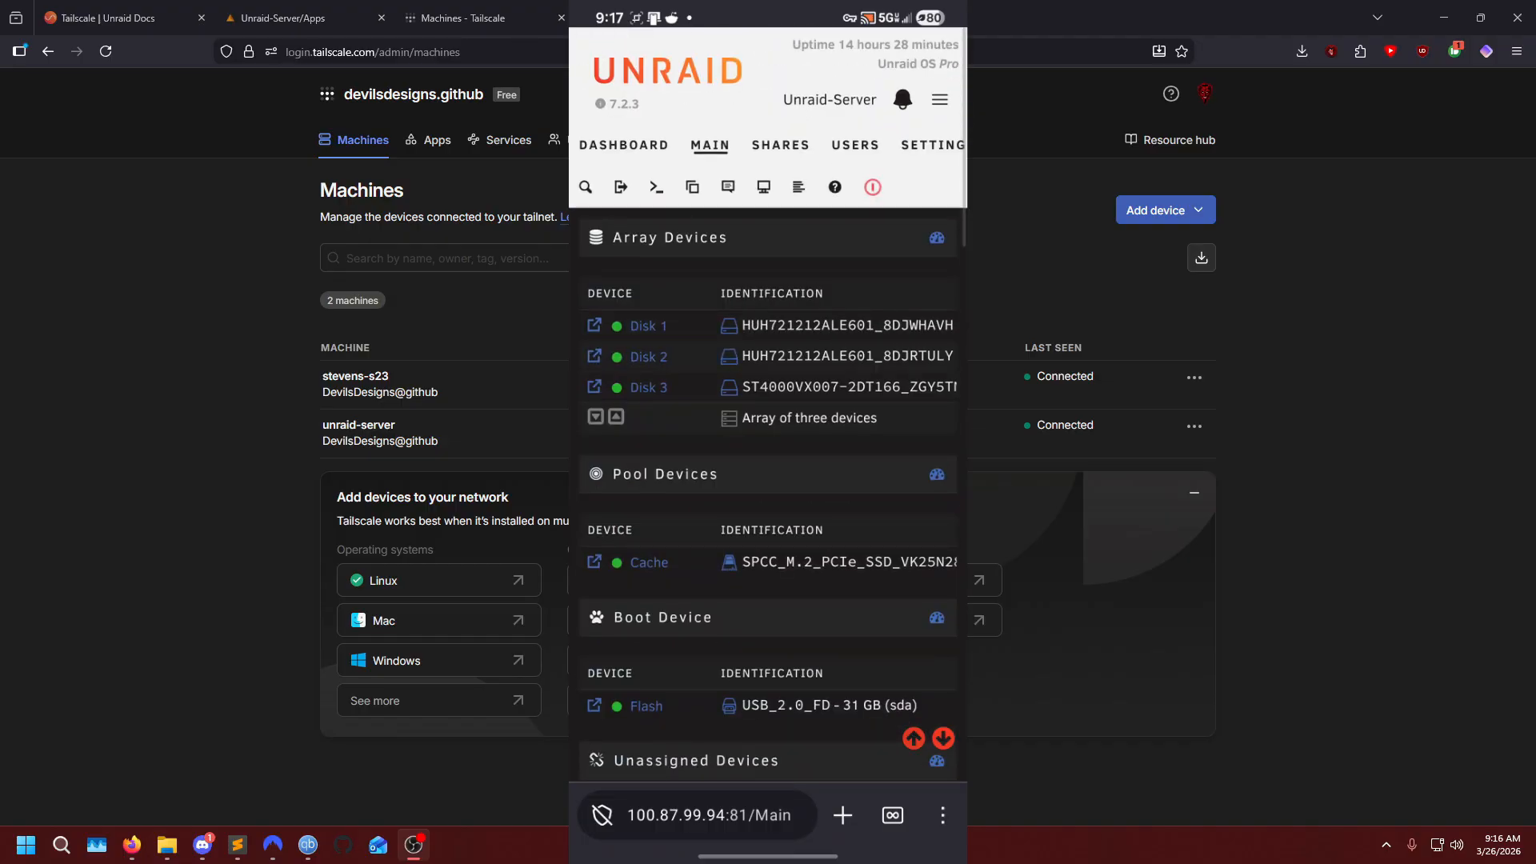
# Open the Docker page of the Unraid web interface on the phone.
pyautogui.hscroll(2, 767, 145)
pyautogui.hscroll(1, 768, 144)
pyautogui.click(861, 145)
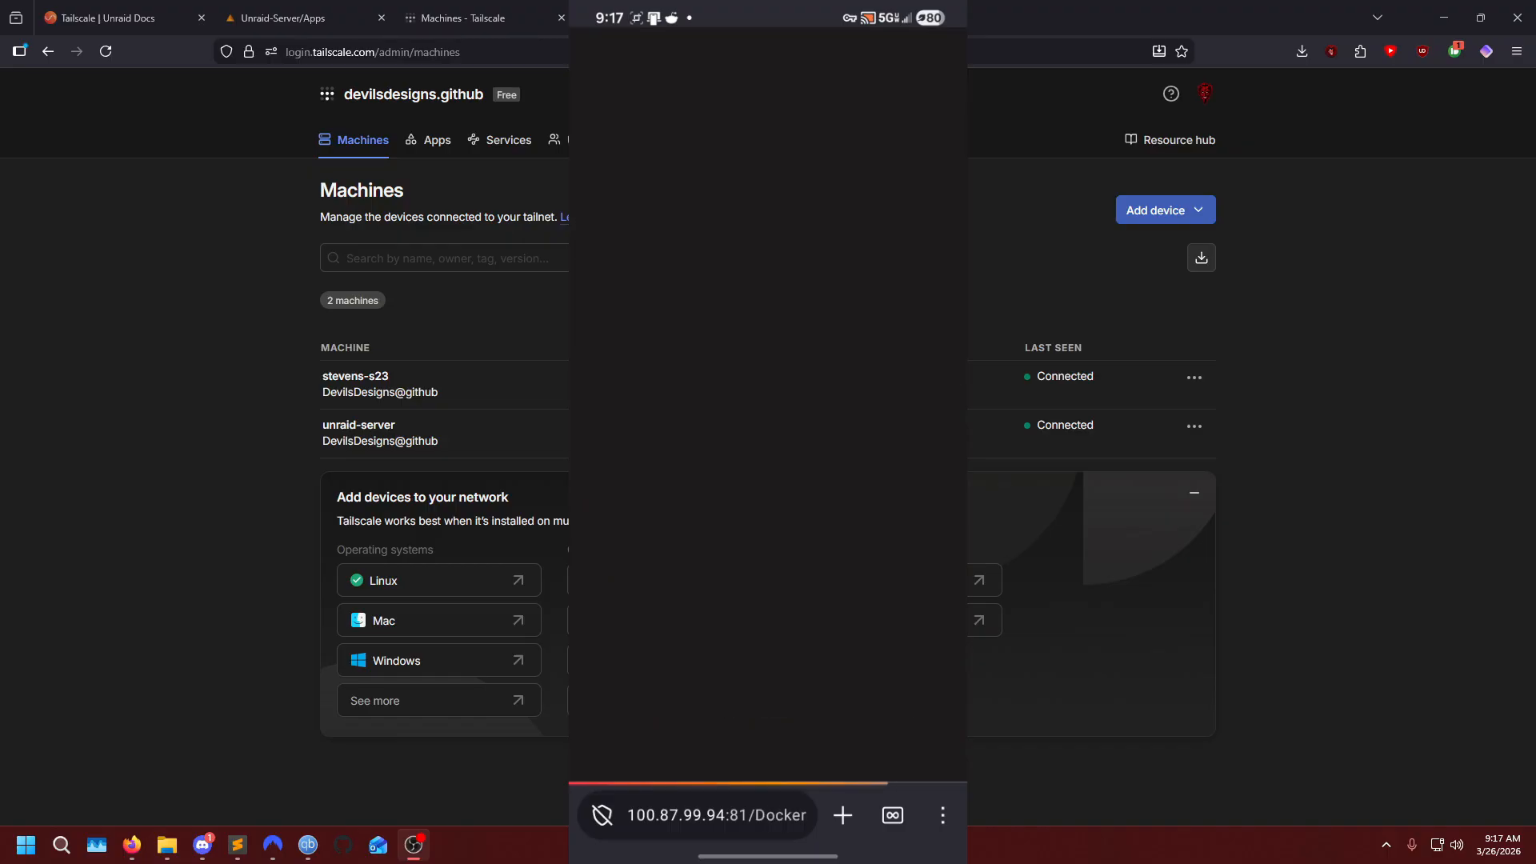
# Open the Shares page on the phone, retrying the page load, to view the user shares.
pyautogui.click(780, 145)
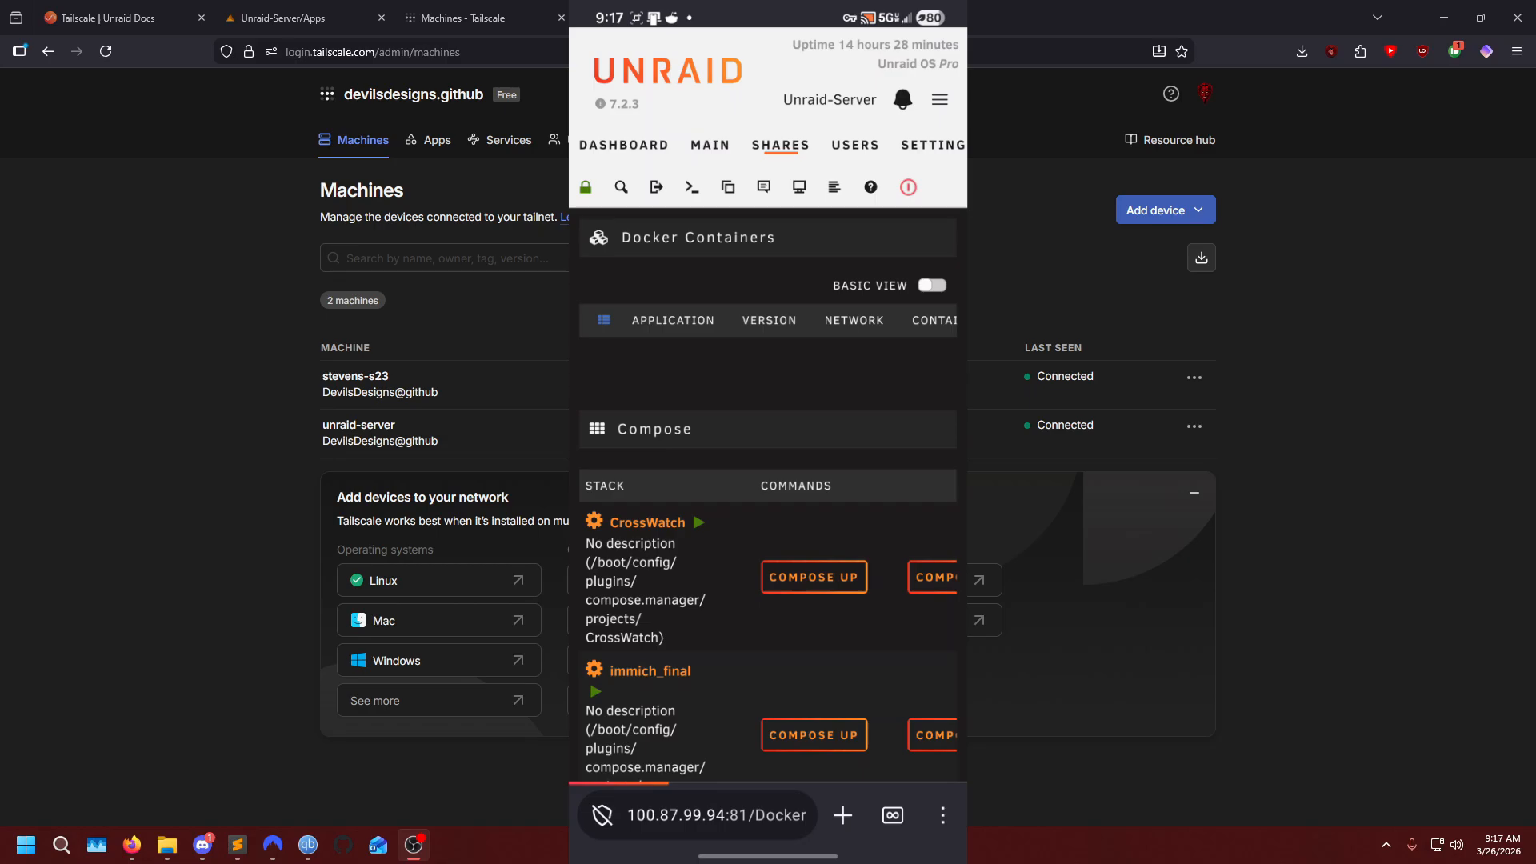
pyautogui.click(768, 554)
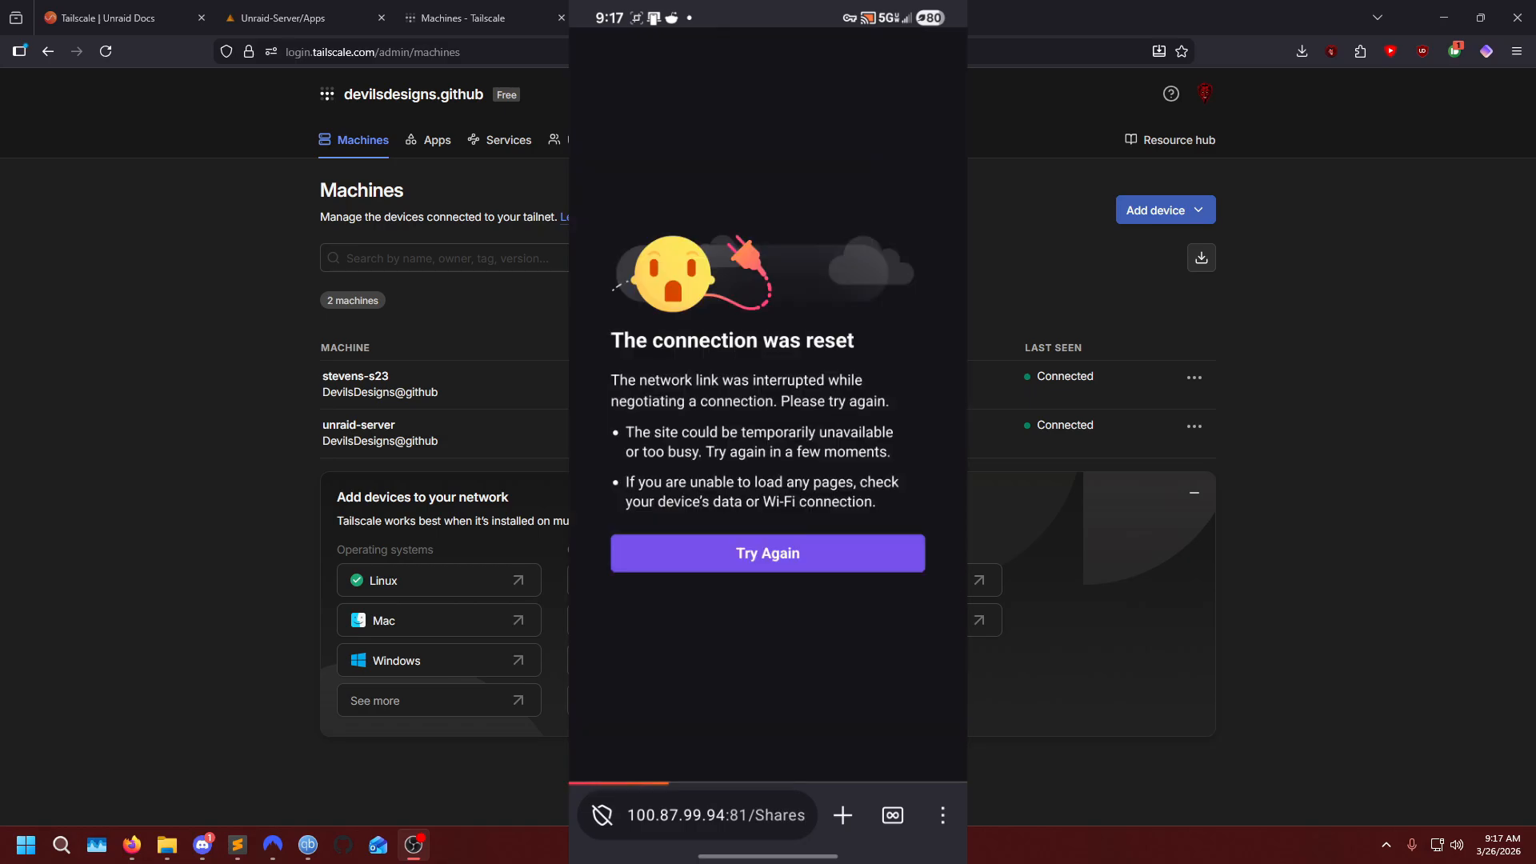
pyautogui.scroll(1, 767, 432)
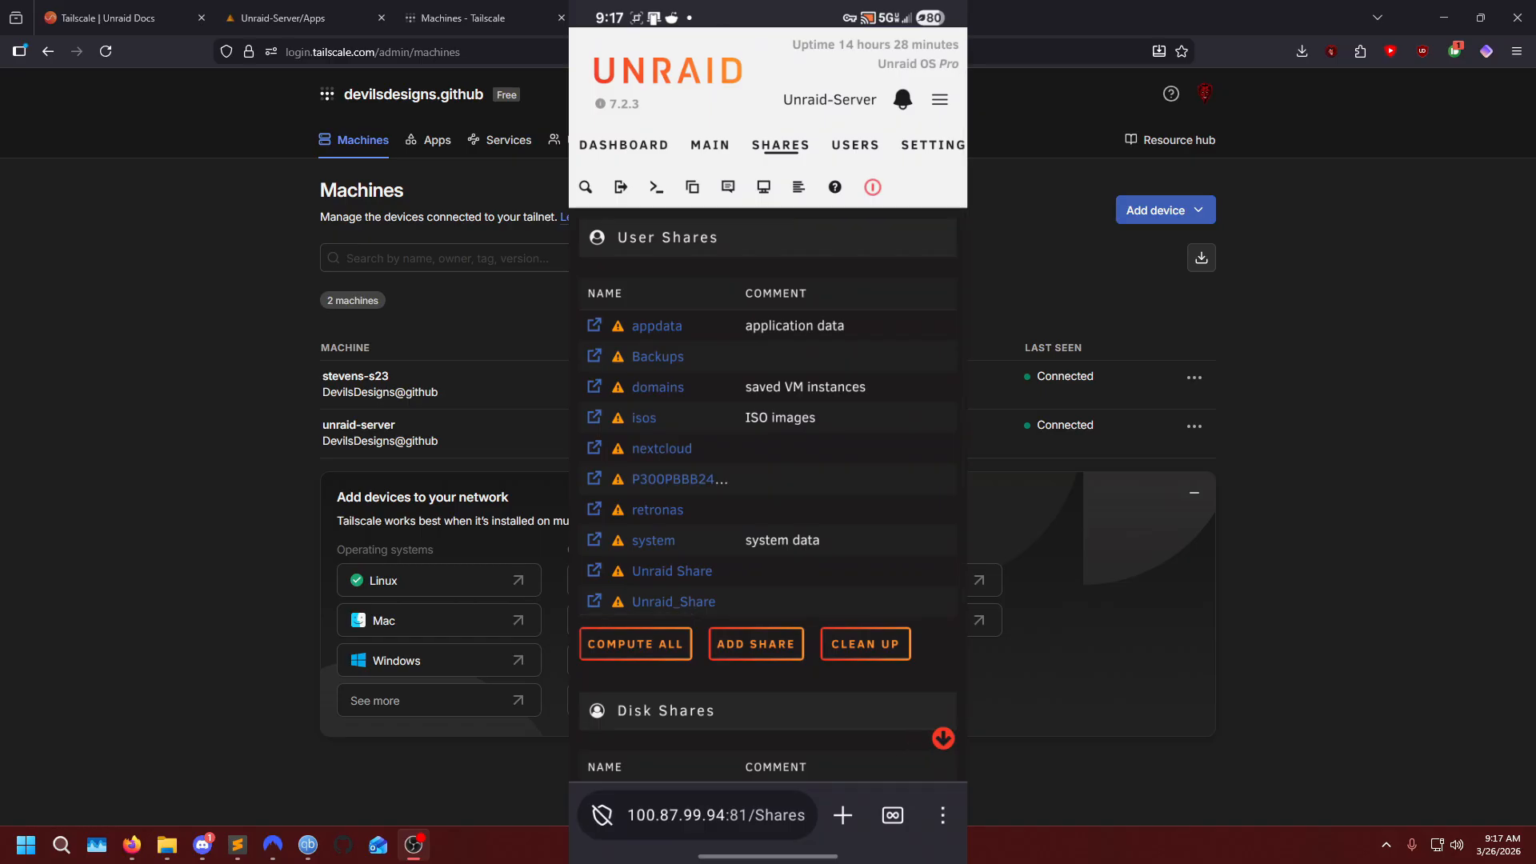
# Return to the Unraid Main page, reload its address, and look through the listed devices.
pyautogui.click(711, 145)
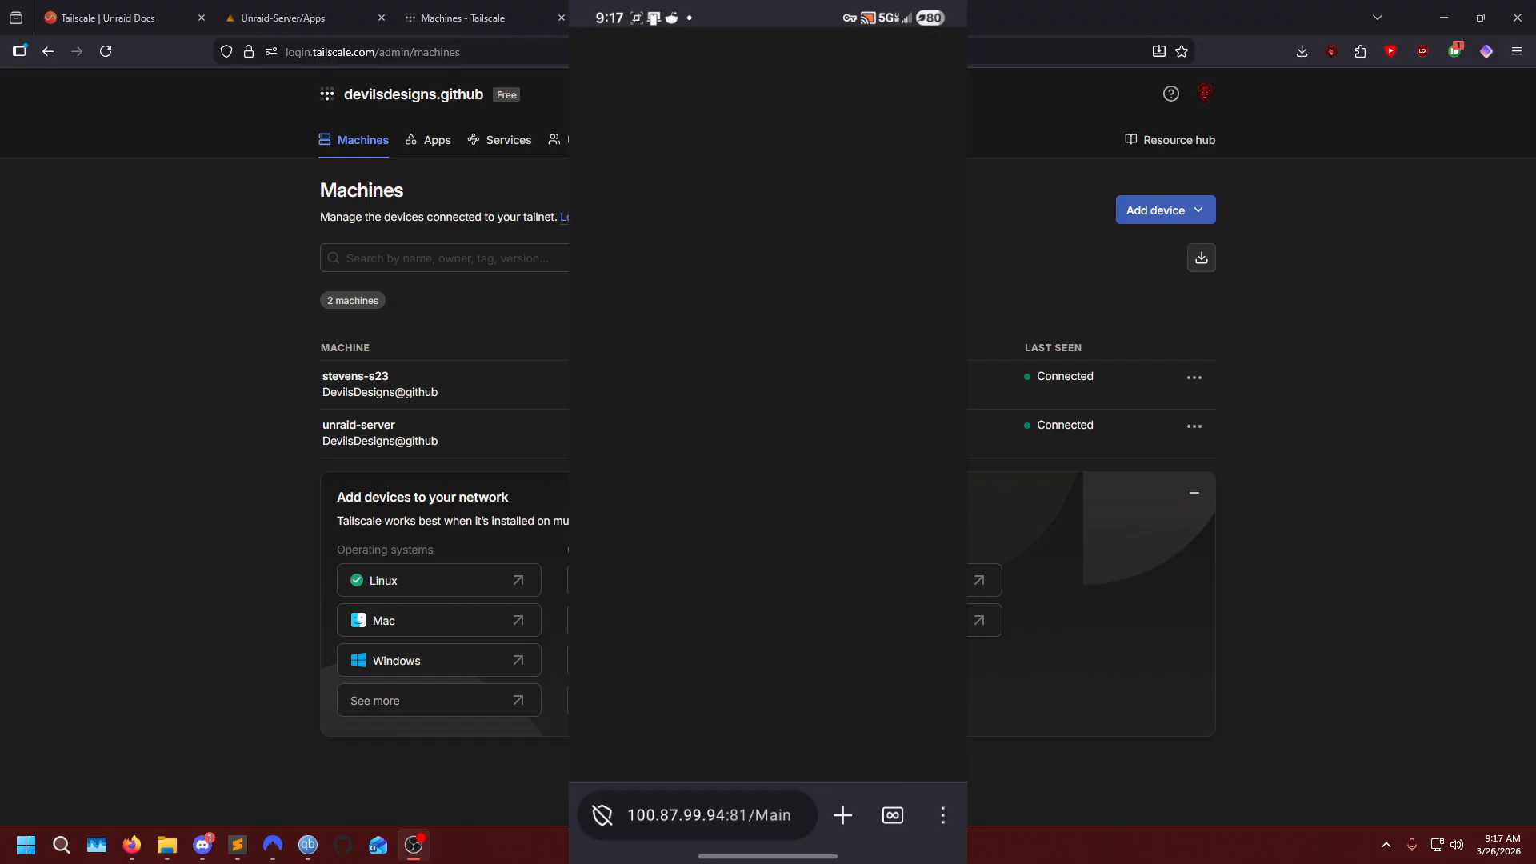
pyautogui.click(709, 815)
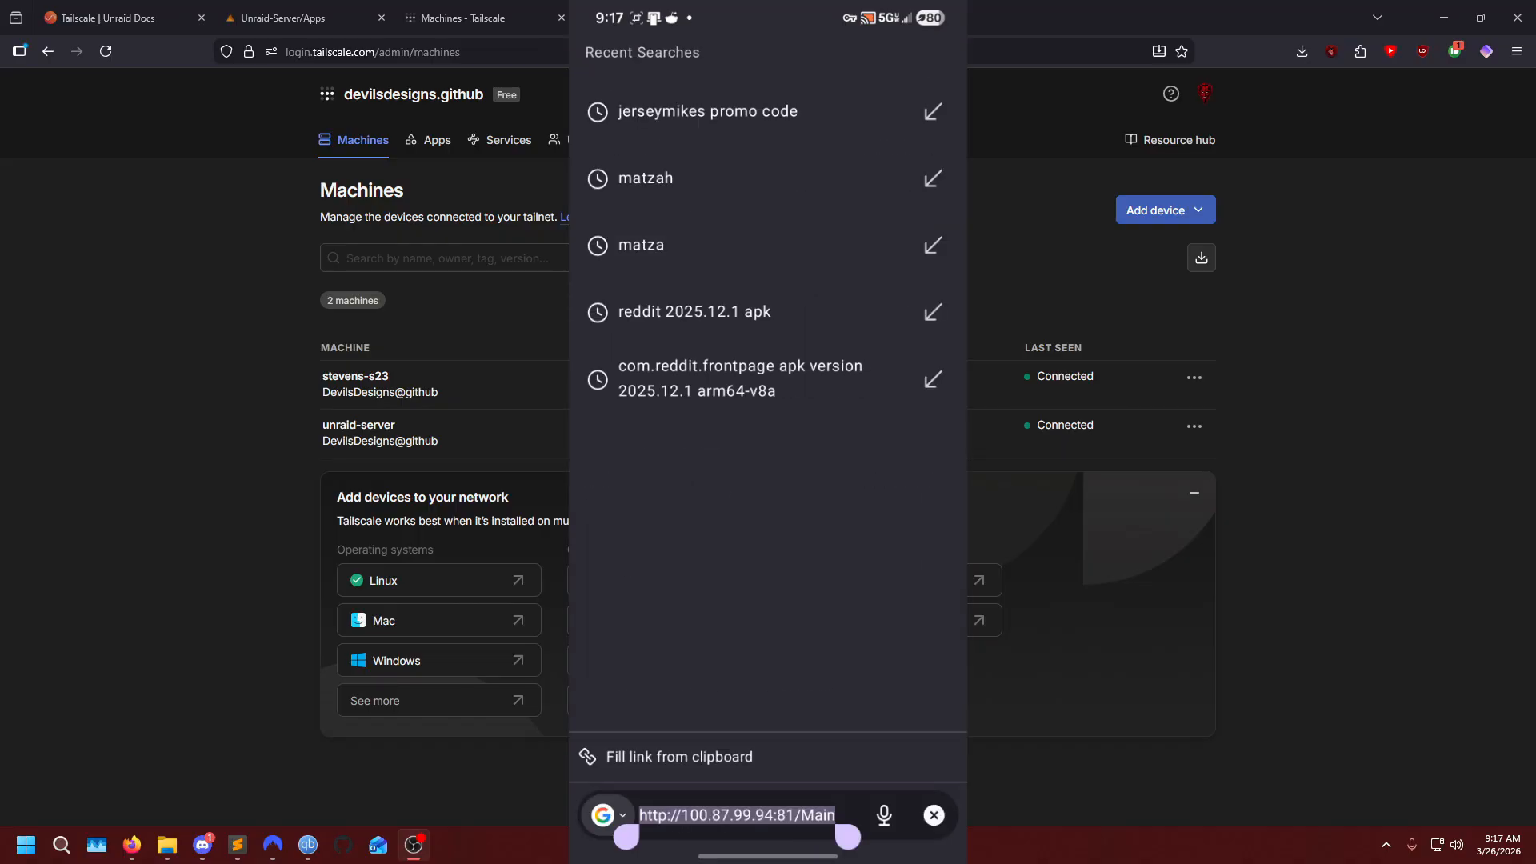
pyautogui.click(933, 785)
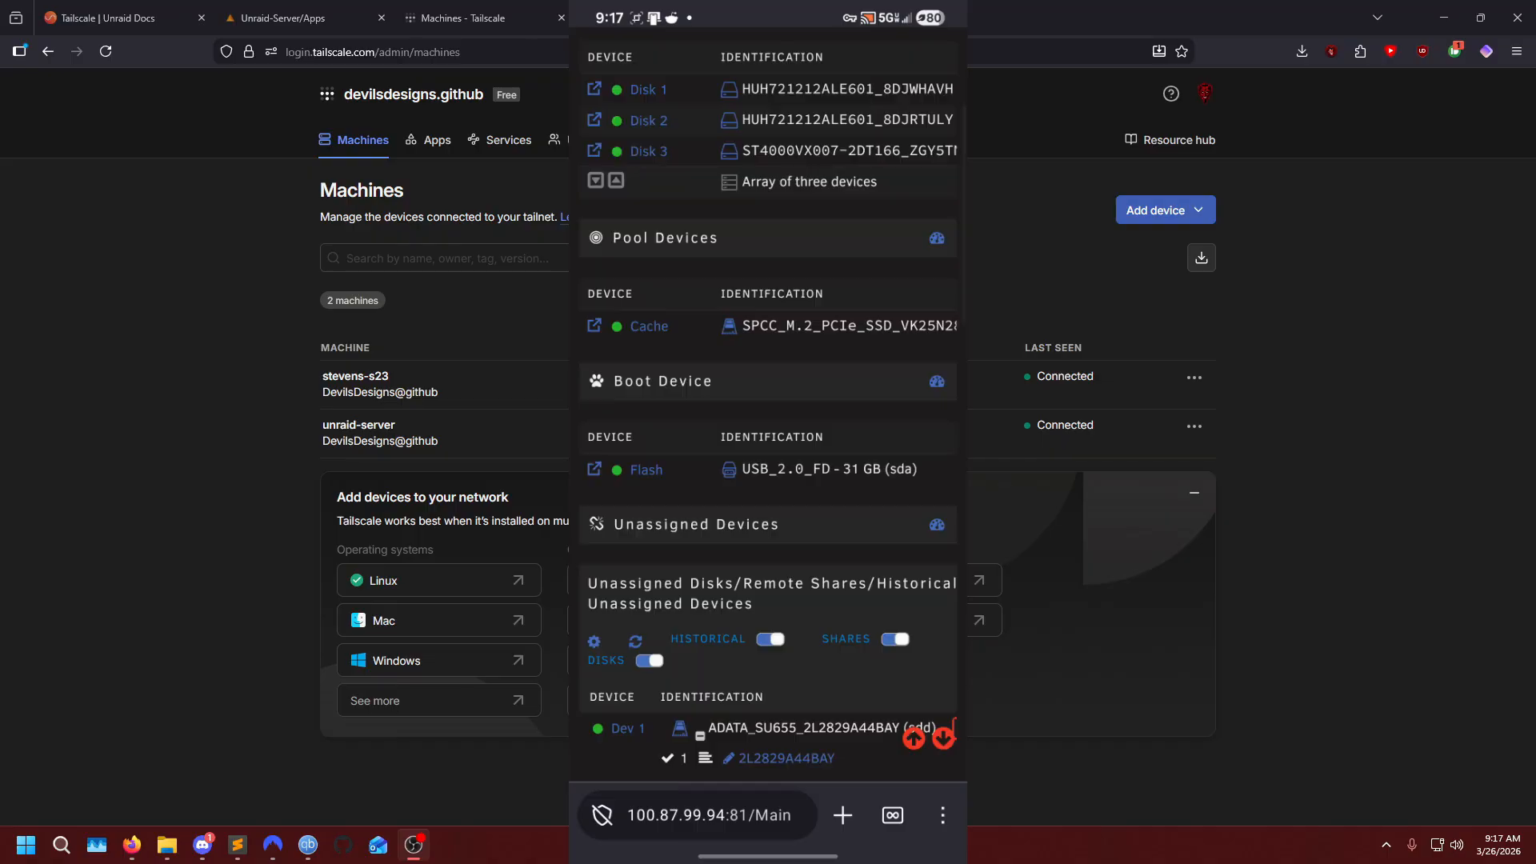
pyautogui.scroll(1, 768, 404)
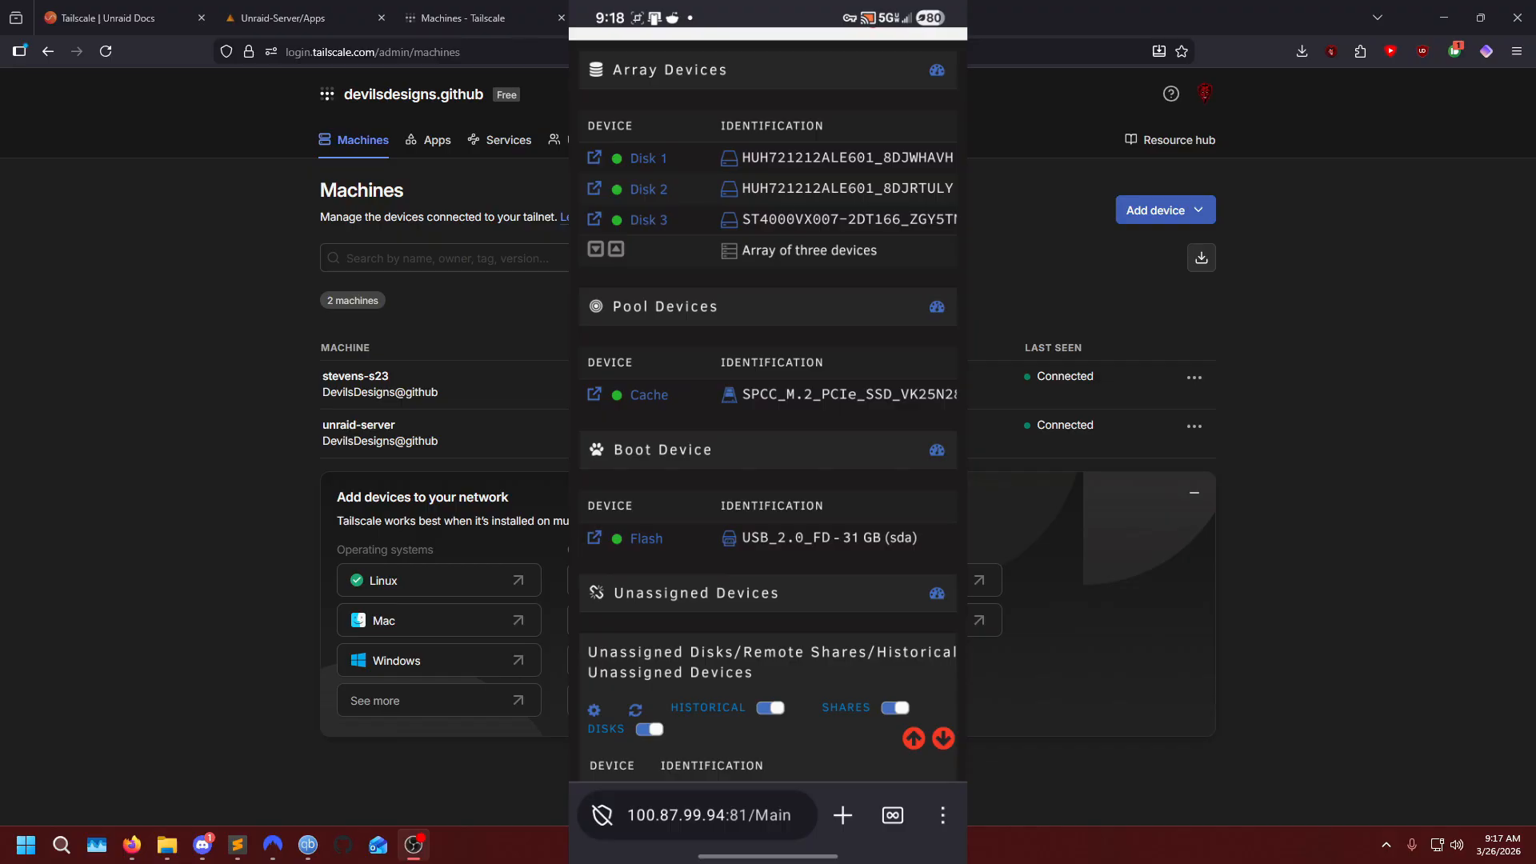
pyautogui.scroll(-1, 768, 435)
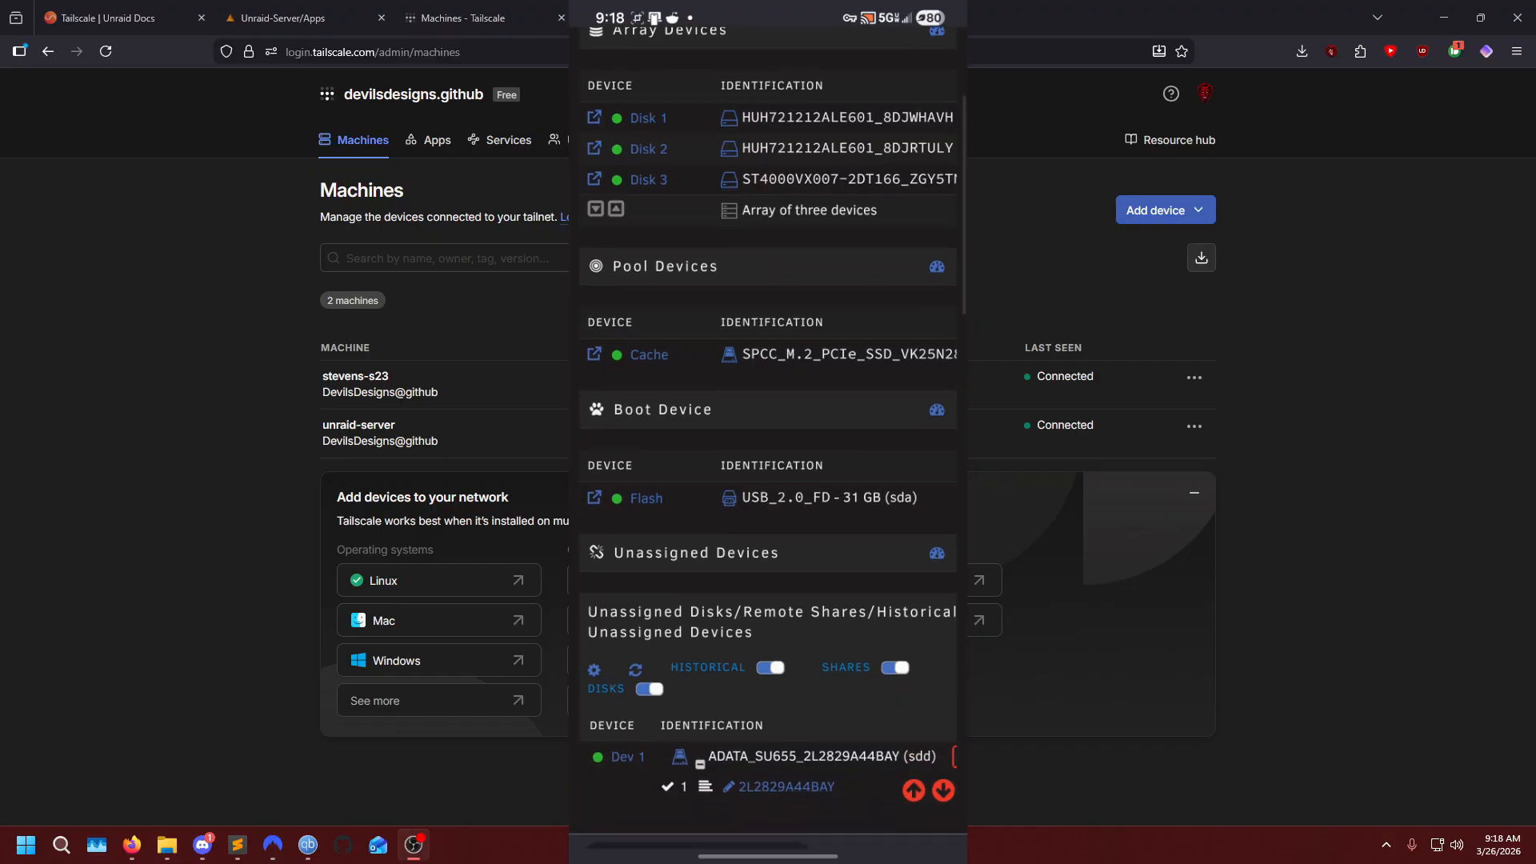
# Examine the array, pool, boot and unassigned devices on the Unraid Main page, including the columns beyond the phone screen's width.
pyautogui.scroll(-2, 767, 436)
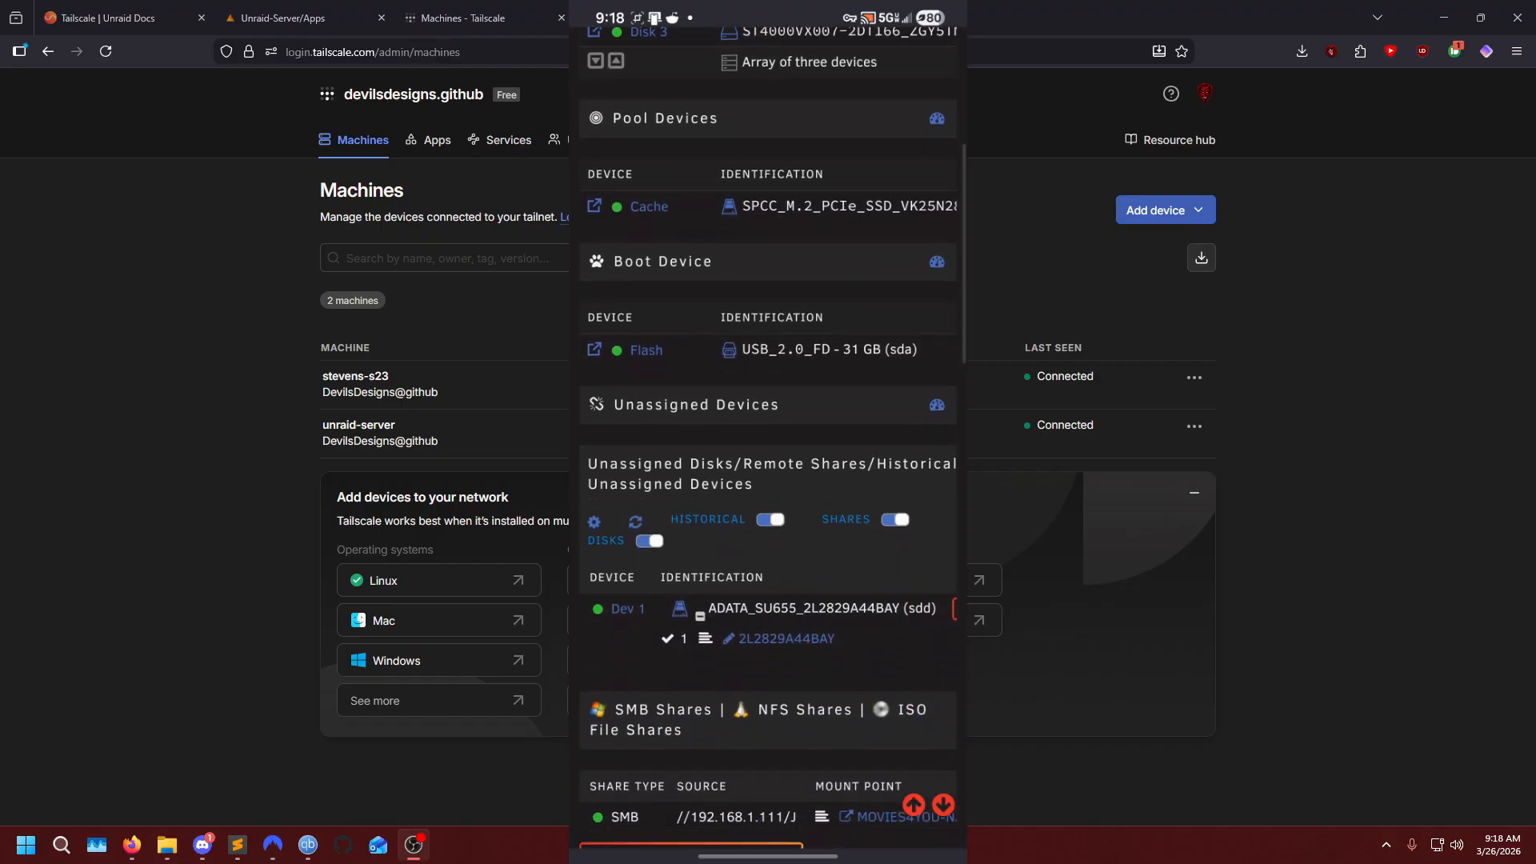
pyautogui.scroll(2, 768, 436)
pyautogui.hscroll(3, 768, 436)
pyautogui.hscroll(-3, 767, 404)
pyautogui.scroll(4, 768, 404)
pyautogui.scroll(-10, 768, 432)
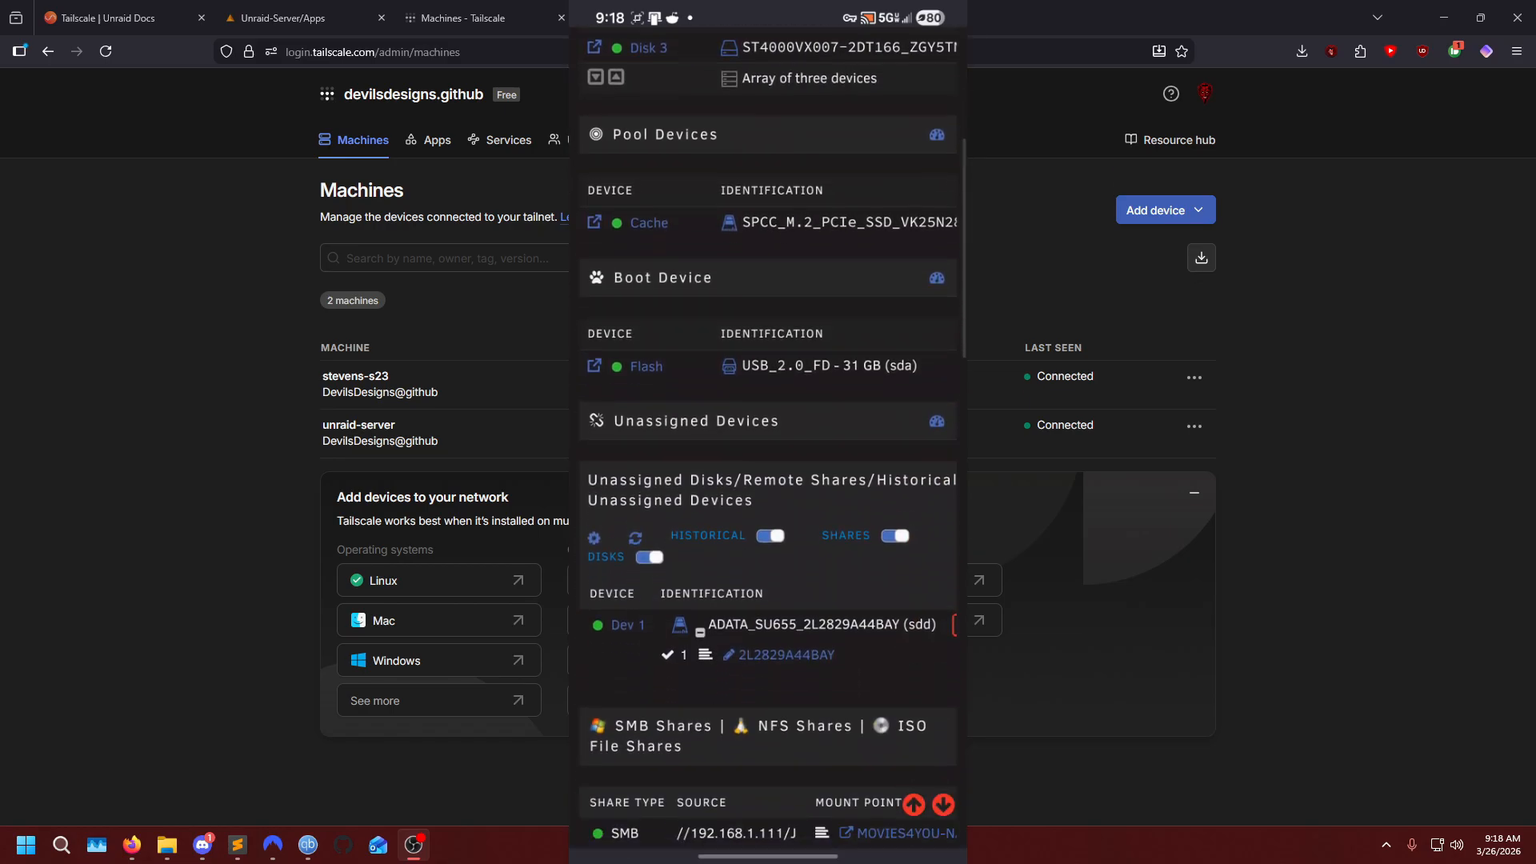
pyautogui.hscroll(3, 768, 432)
pyautogui.hscroll(-3, 767, 432)
pyautogui.scroll(4, 768, 432)
pyautogui.scroll(1, 768, 431)
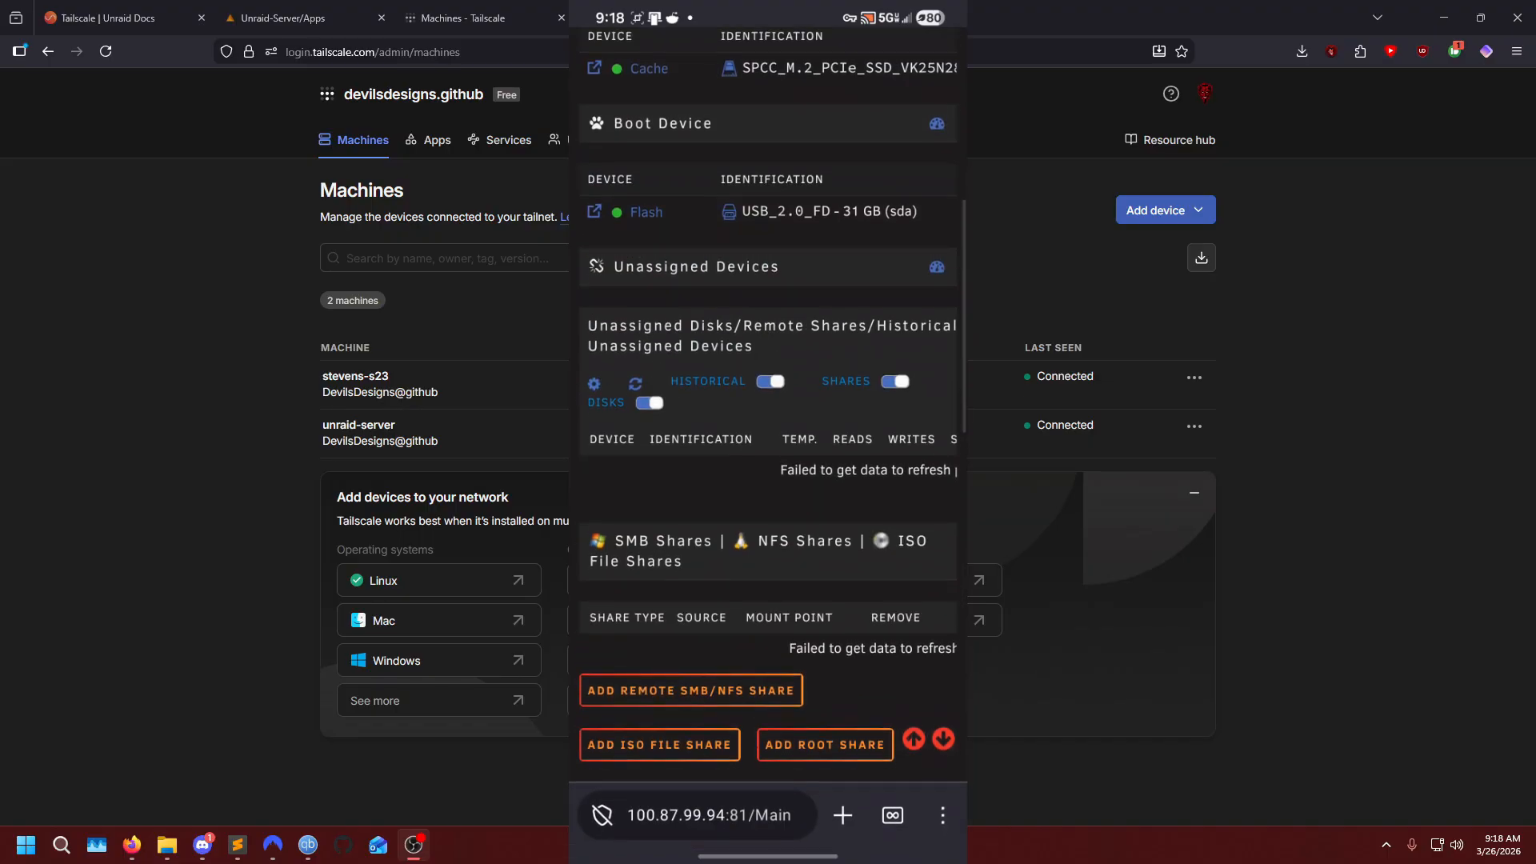
# Try to open the mount point of the mounted SMB share on the Main page and look across its details.
pyautogui.scroll(-2, 768, 432)
pyautogui.hscroll(1, 768, 432)
pyautogui.hscroll(-1, 768, 432)
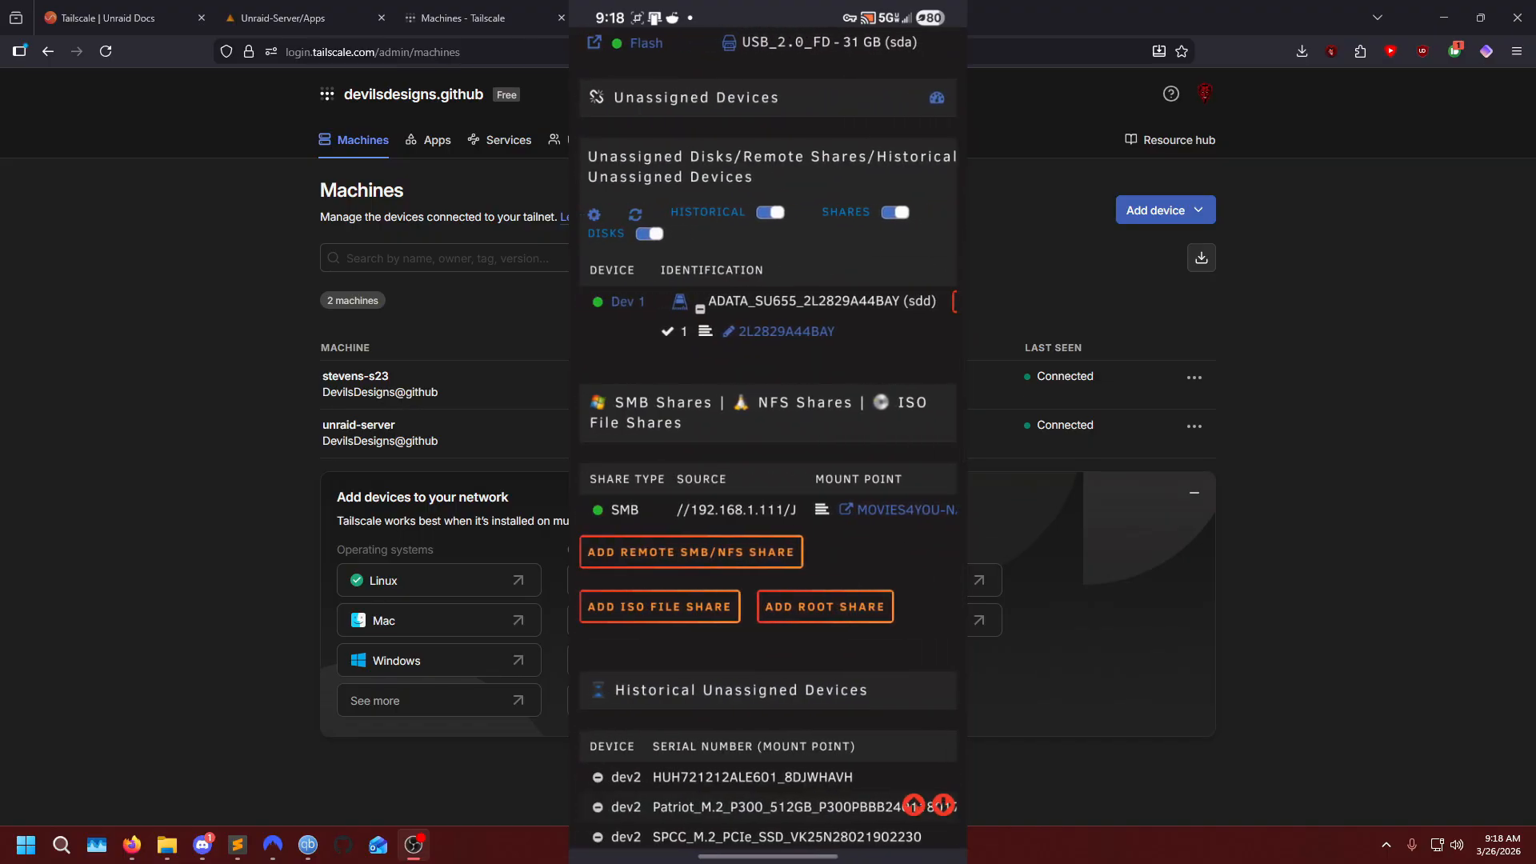
pyautogui.click(900, 510)
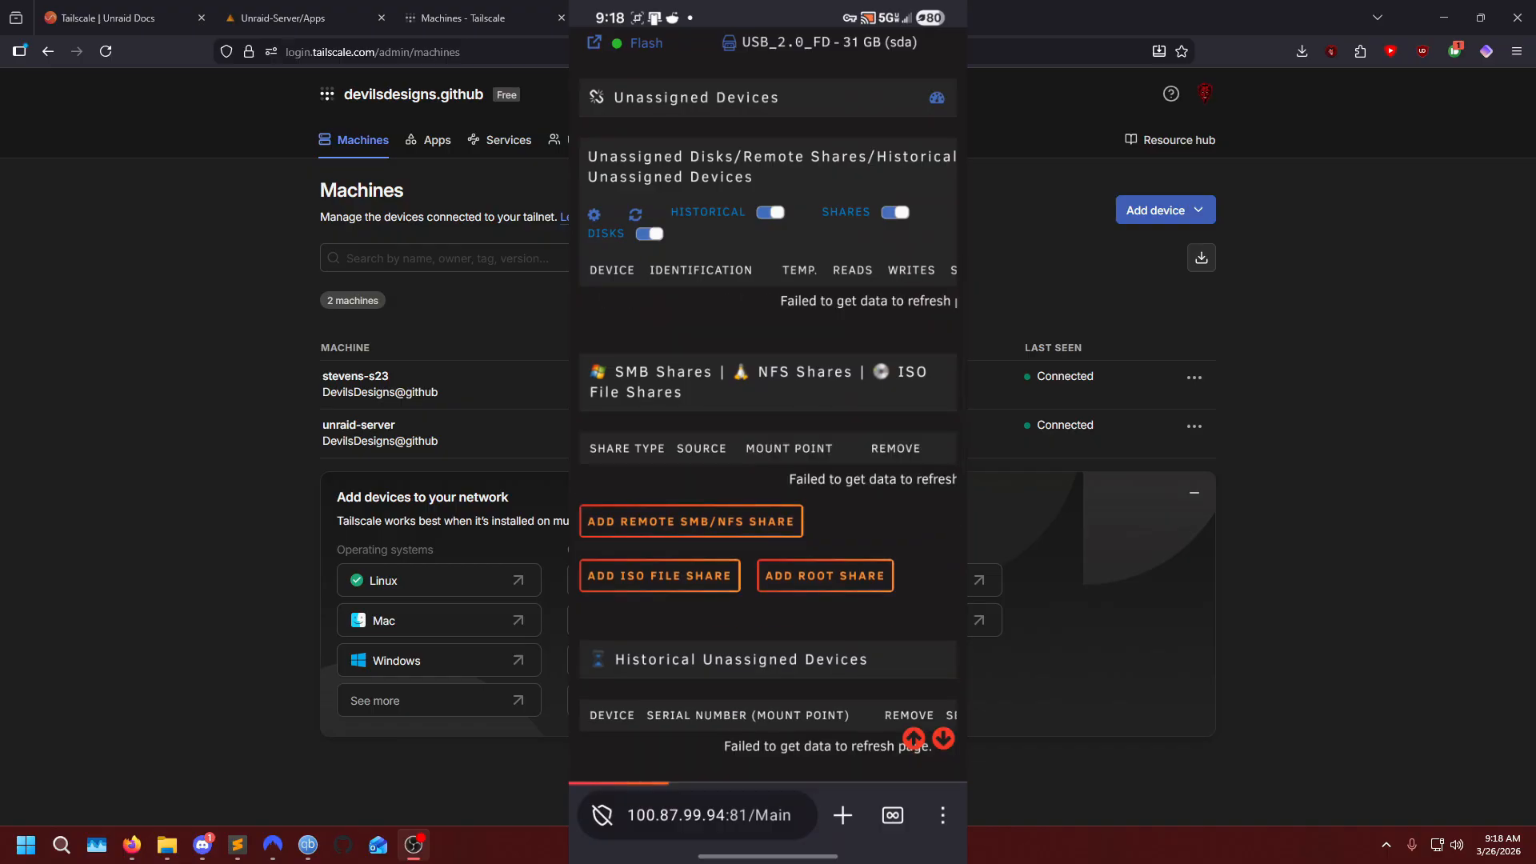
pyautogui.hscroll(3, 768, 431)
pyautogui.hscroll(-2, 768, 432)
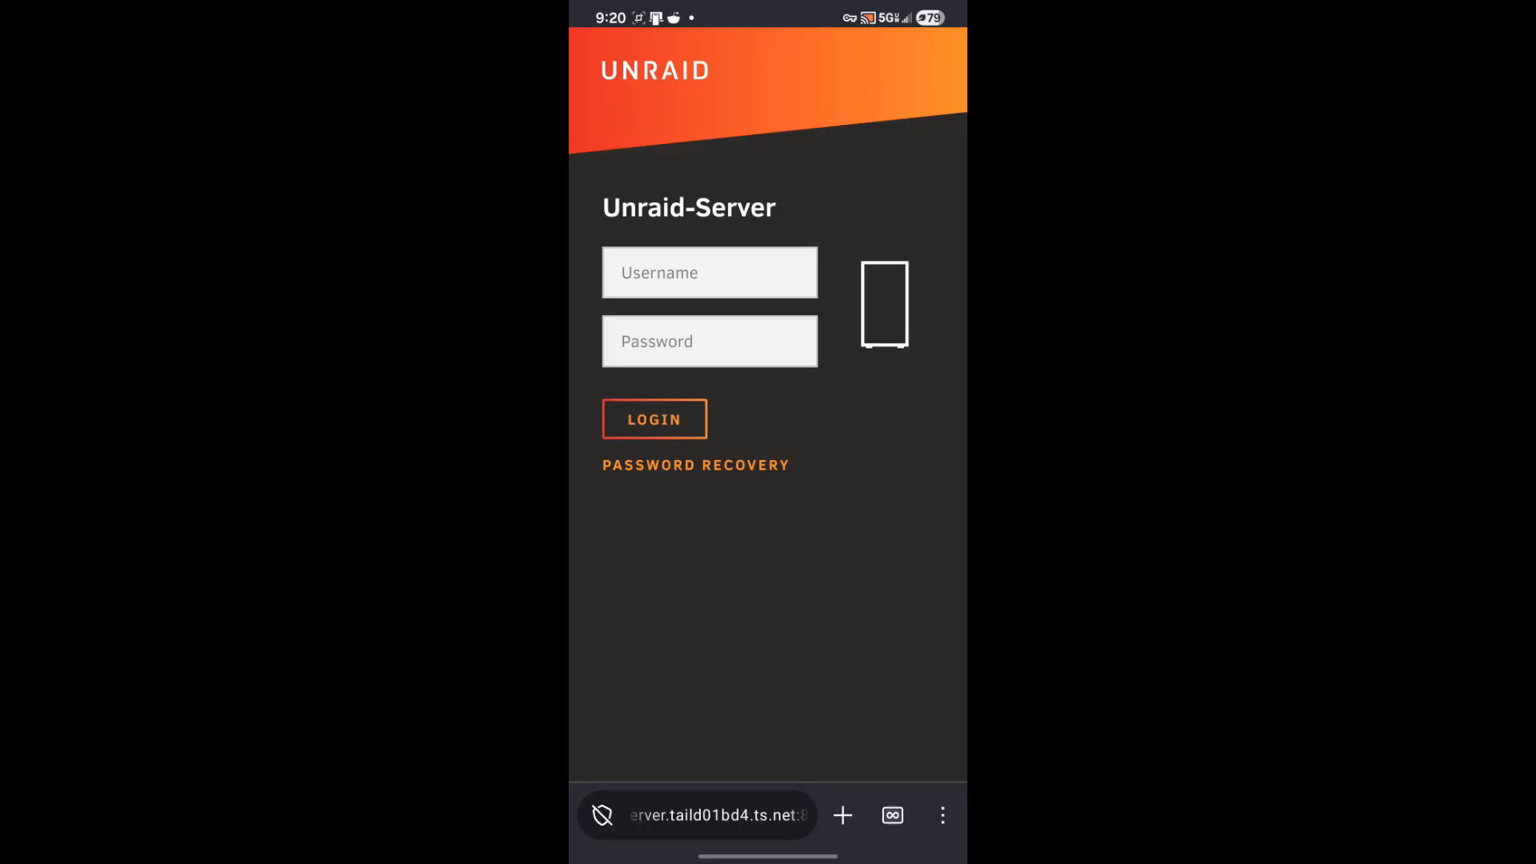
# Switch to the Tailscale app on the phone and copy the MagicDNS address of unraid-server.
pyautogui.click(892, 815)
pyautogui.click(863, 495)
pyautogui.click(718, 815)
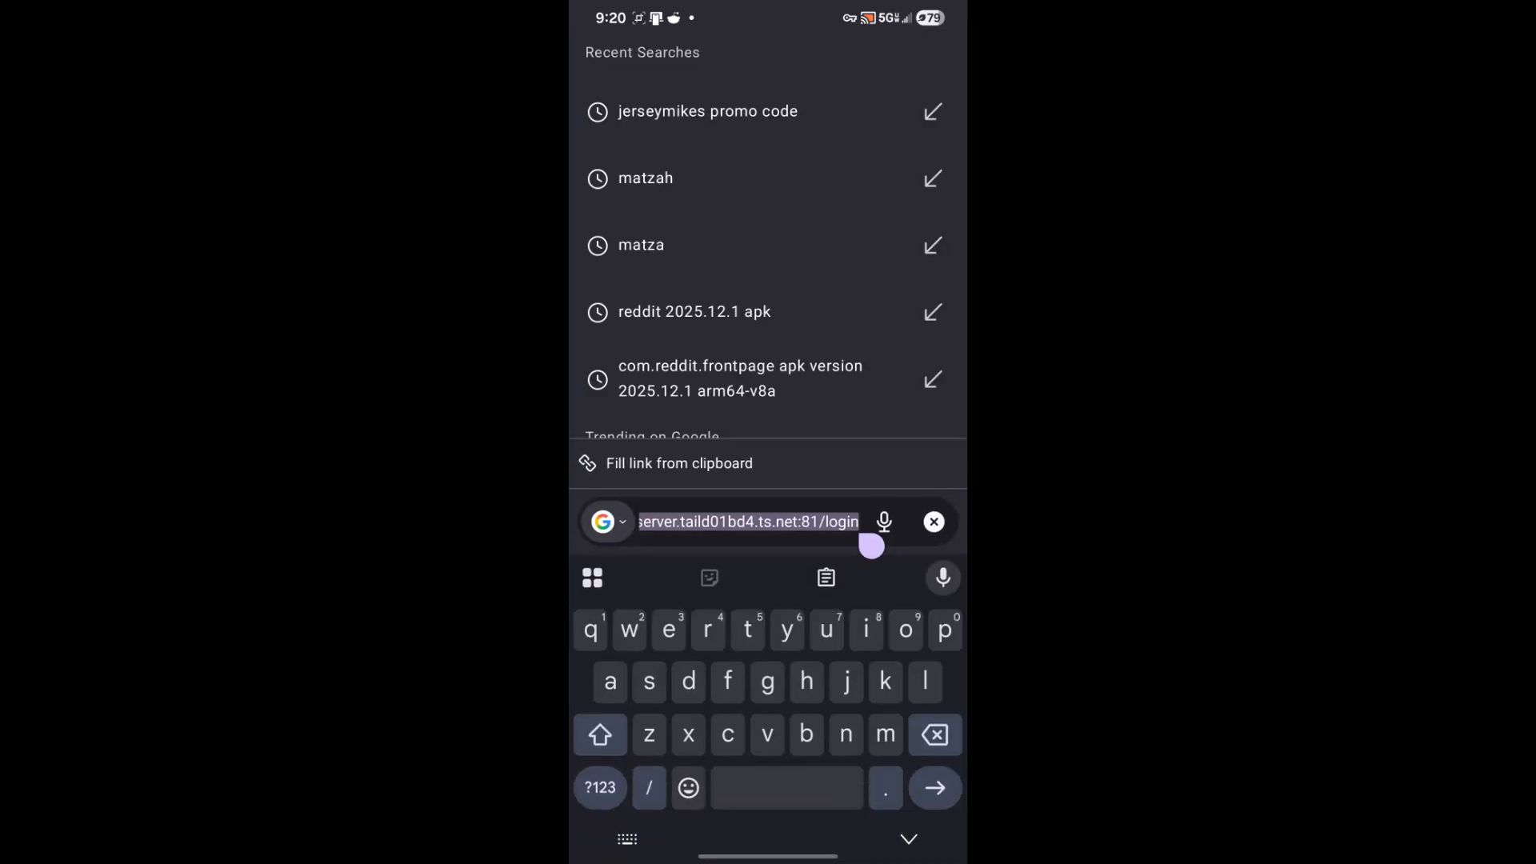
pyautogui.moveTo(768, 856); pyautogui.dragTo(880, 680)
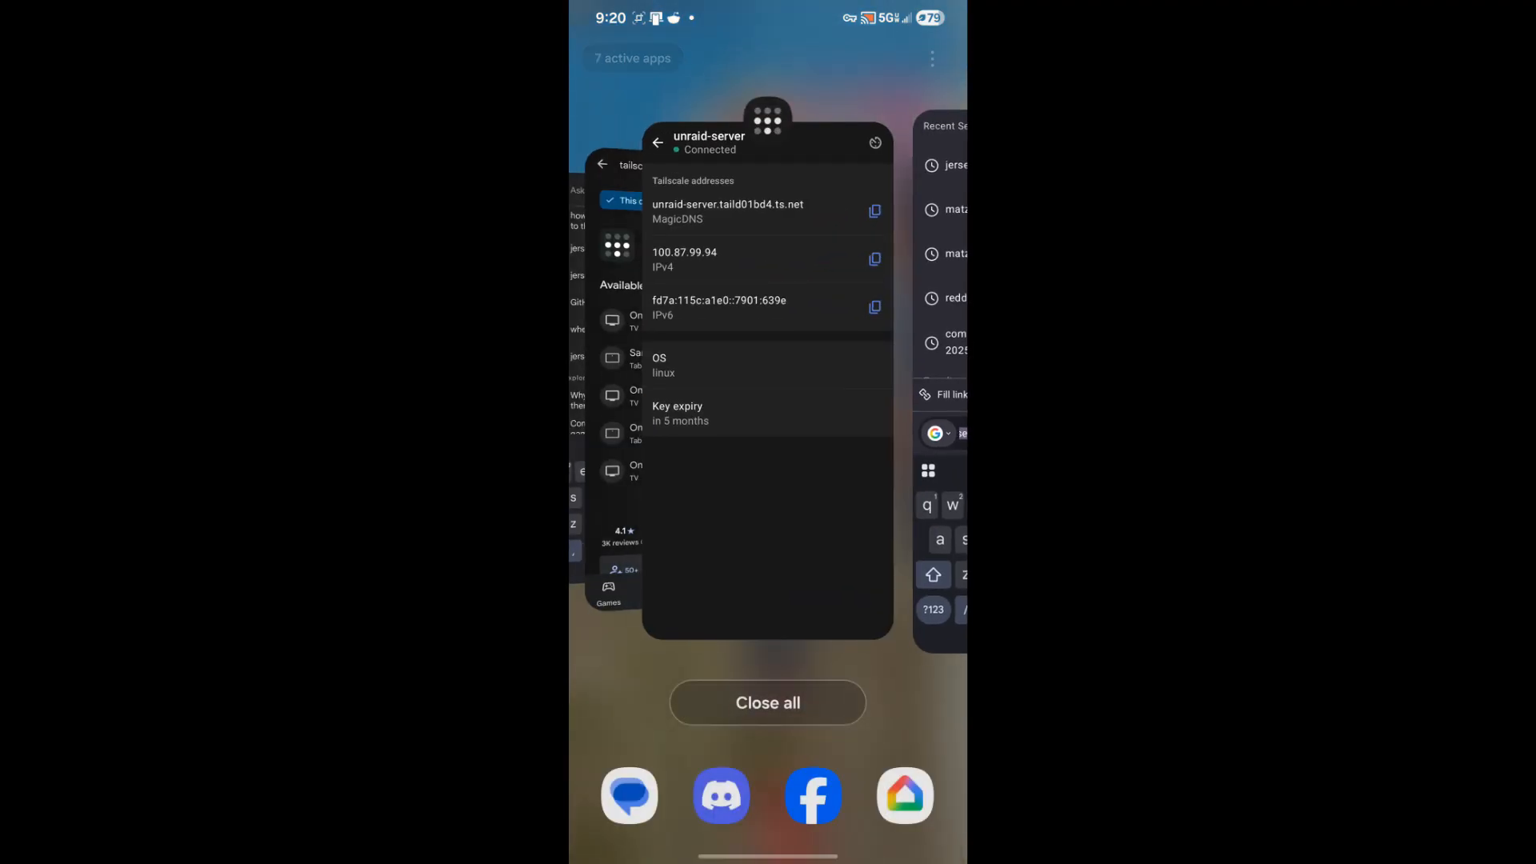
pyautogui.click(752, 384)
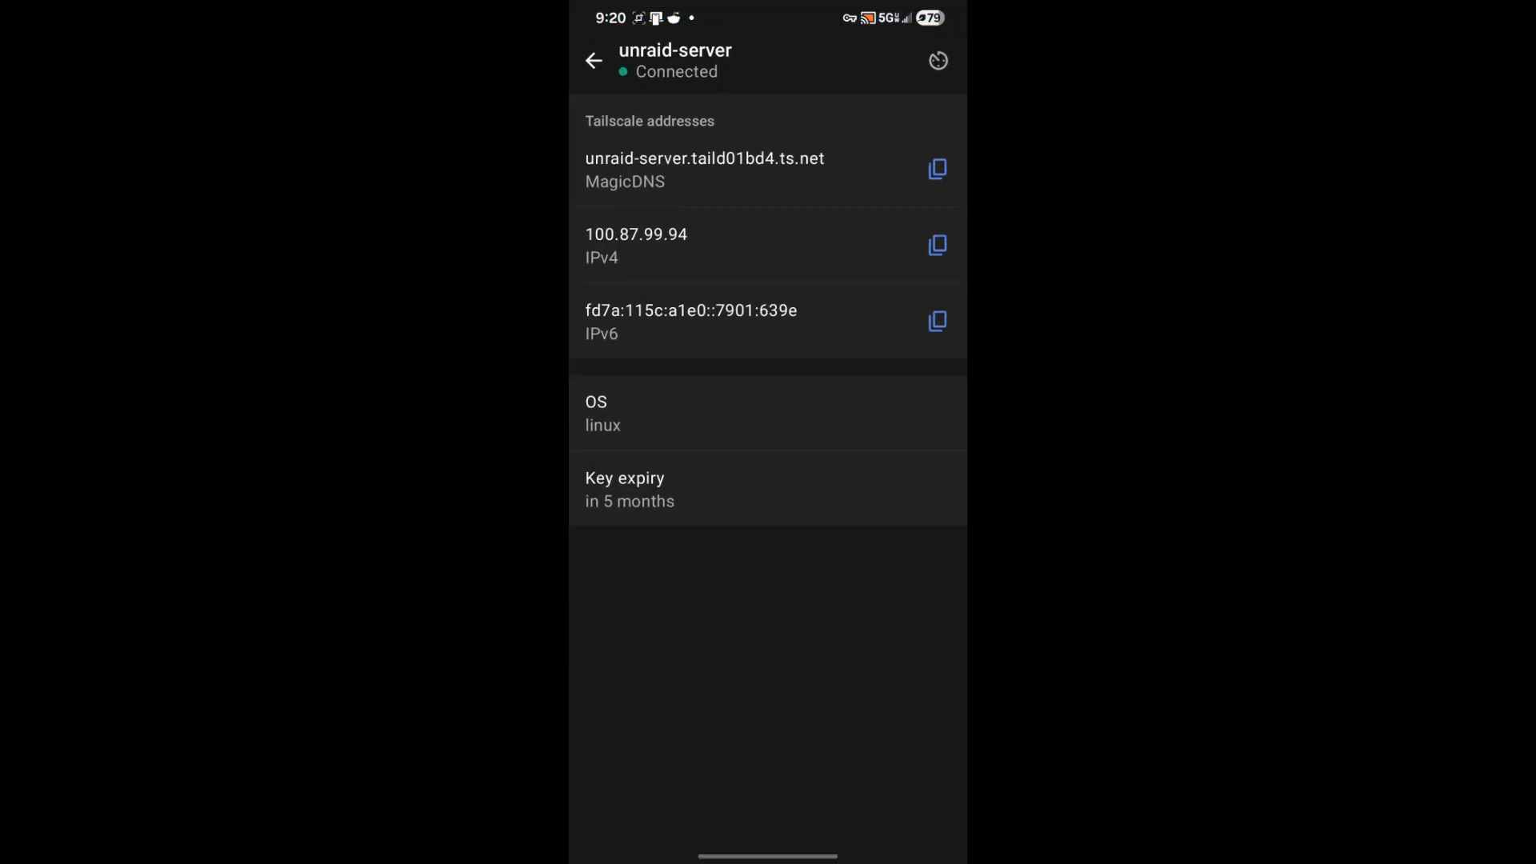
pyautogui.click(936, 169)
# Return to the phone's browser and replace the whole page address with the copied MagicDNS address, unraid-server.taild01bd4.ts.net.
pyautogui.moveTo(768, 856); pyautogui.dragTo(872, 680)
pyautogui.click(767, 384)
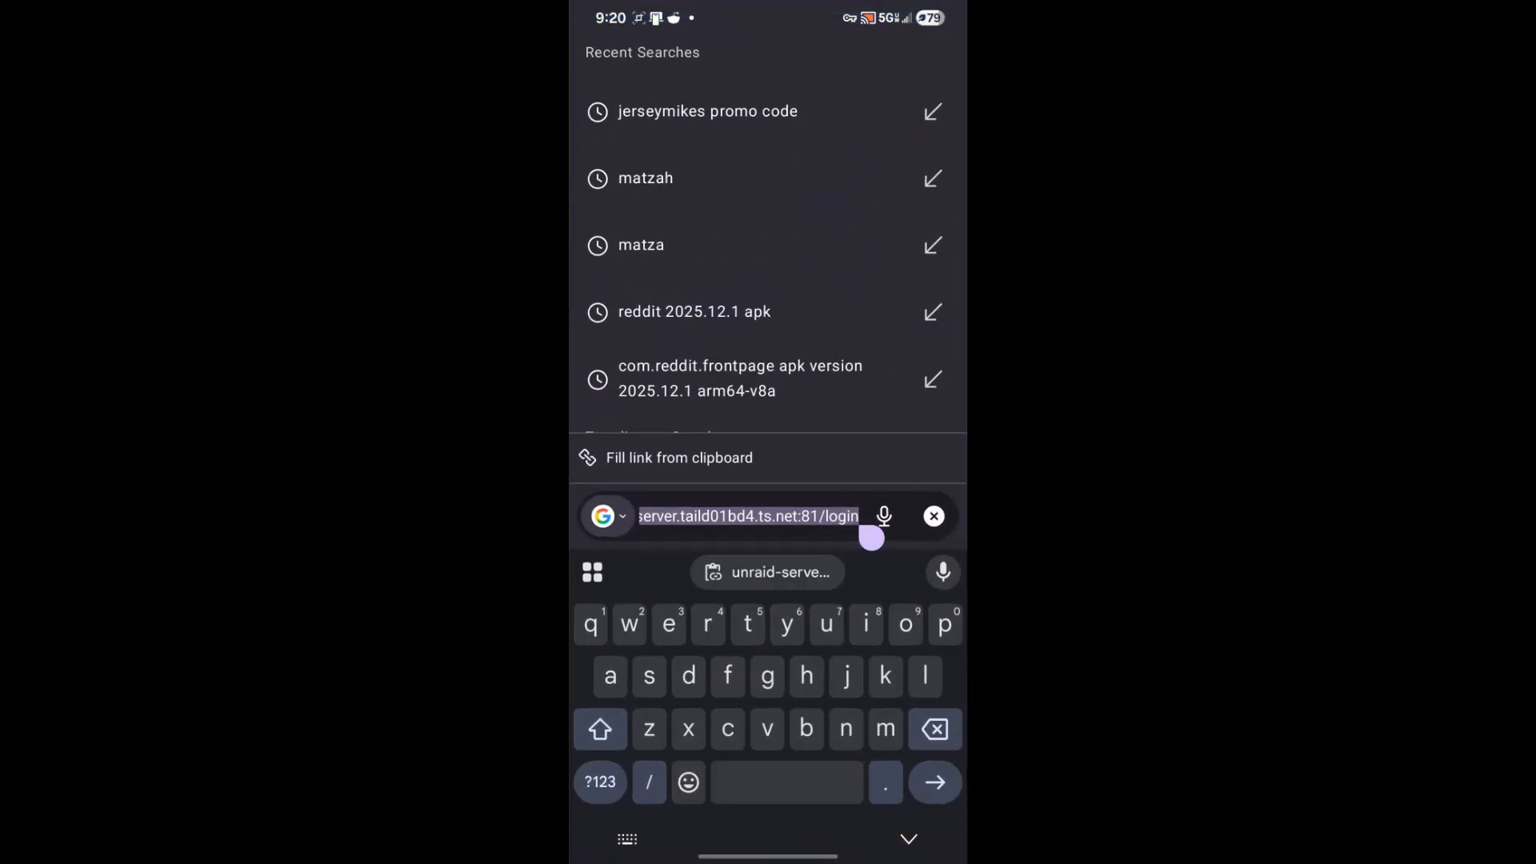
pyautogui.doubleClick(777, 516)
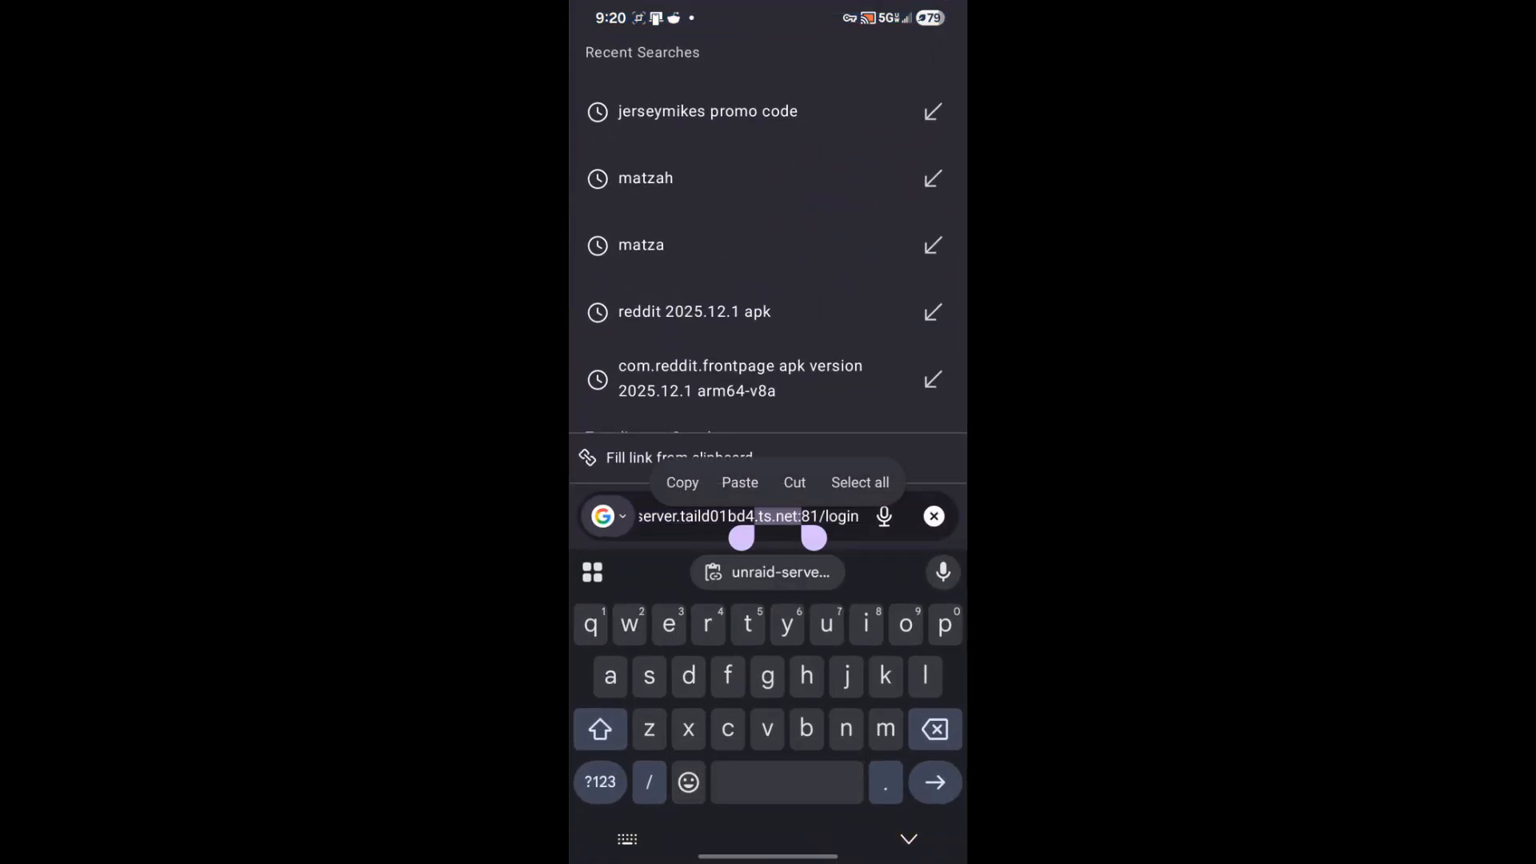
pyautogui.click(859, 483)
pyautogui.press('BackSpace')
pyautogui.click(768, 572)
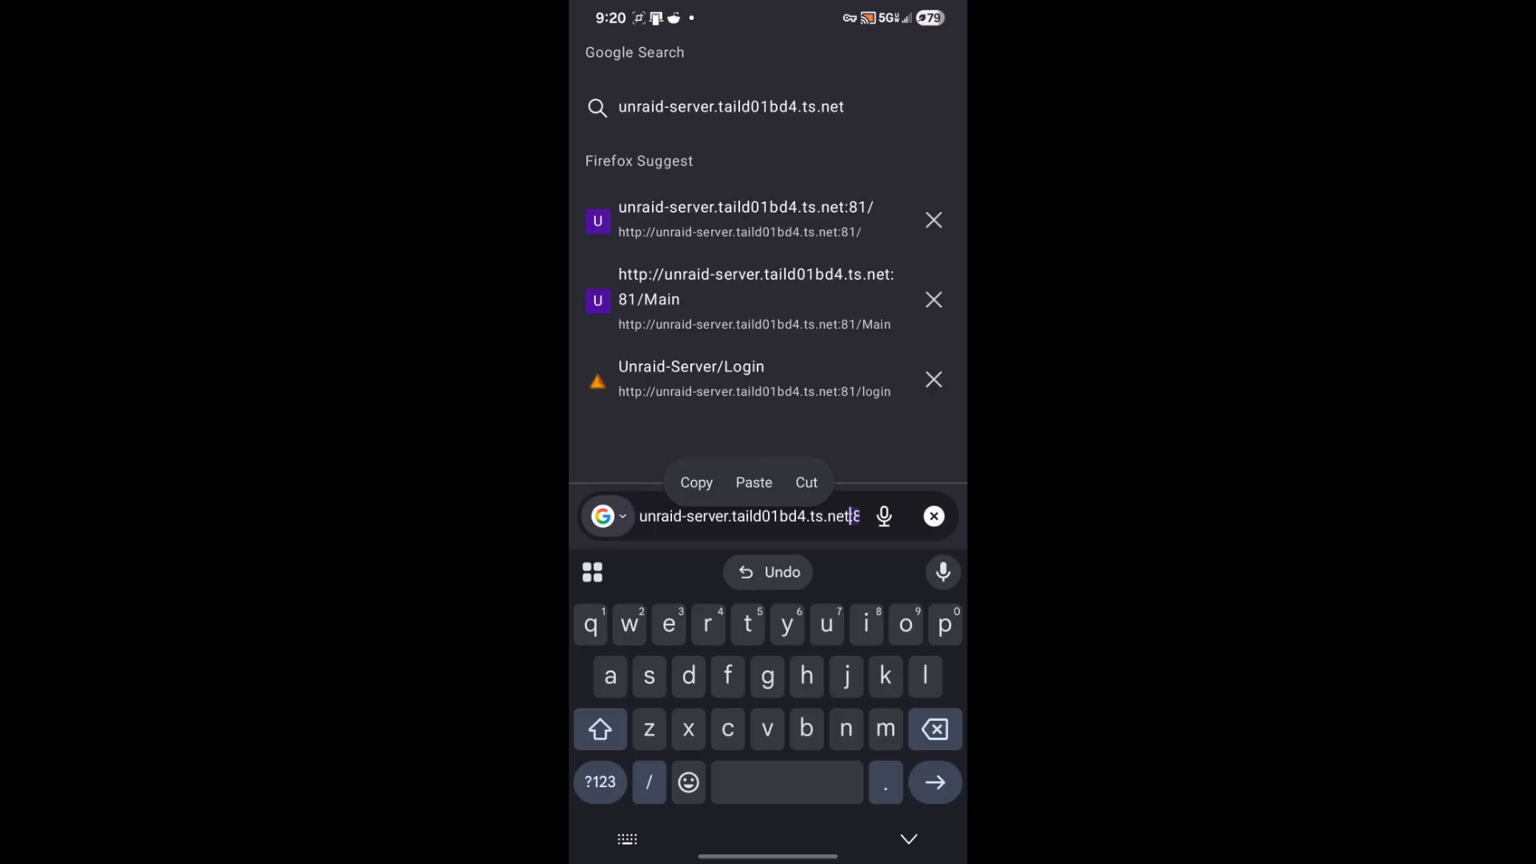
# Append port :81 to the MagicDNS address and load the Unraid login page.
pyautogui.click(829, 516)
pyautogui.moveTo(828, 538); pyautogui.dragTo(848, 538)
pyautogui.click(600, 781)
pyautogui.write(':82')
pyautogui.press('BackSpace')
pyautogui.write('1')
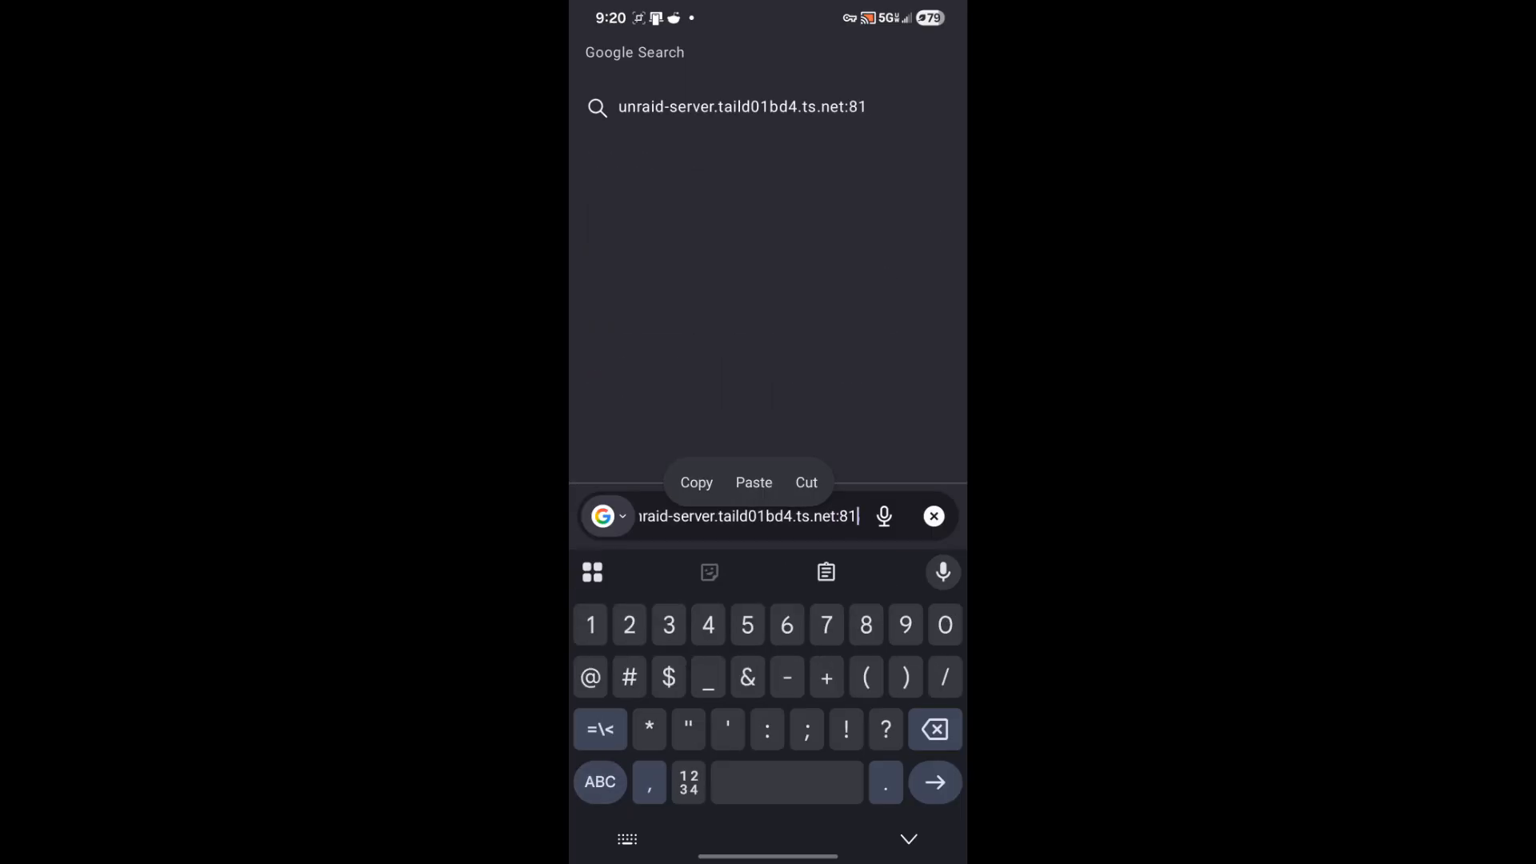
pyautogui.press('Return')
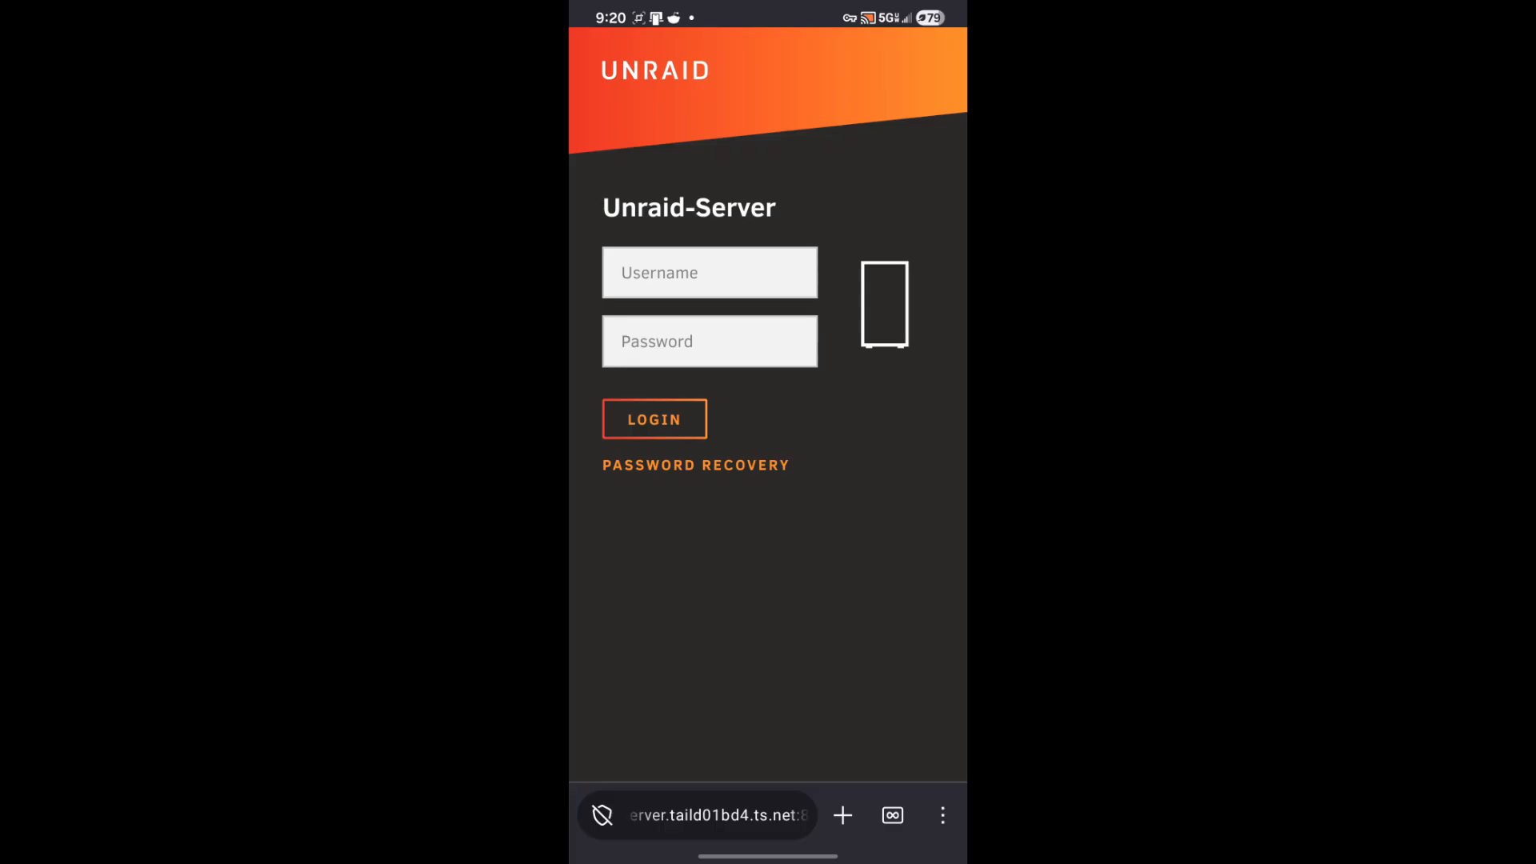
# Remove /login from the address, change the port to 8096, and load the Movies4You media server page.
pyautogui.click(718, 815)
pyautogui.click(849, 517)
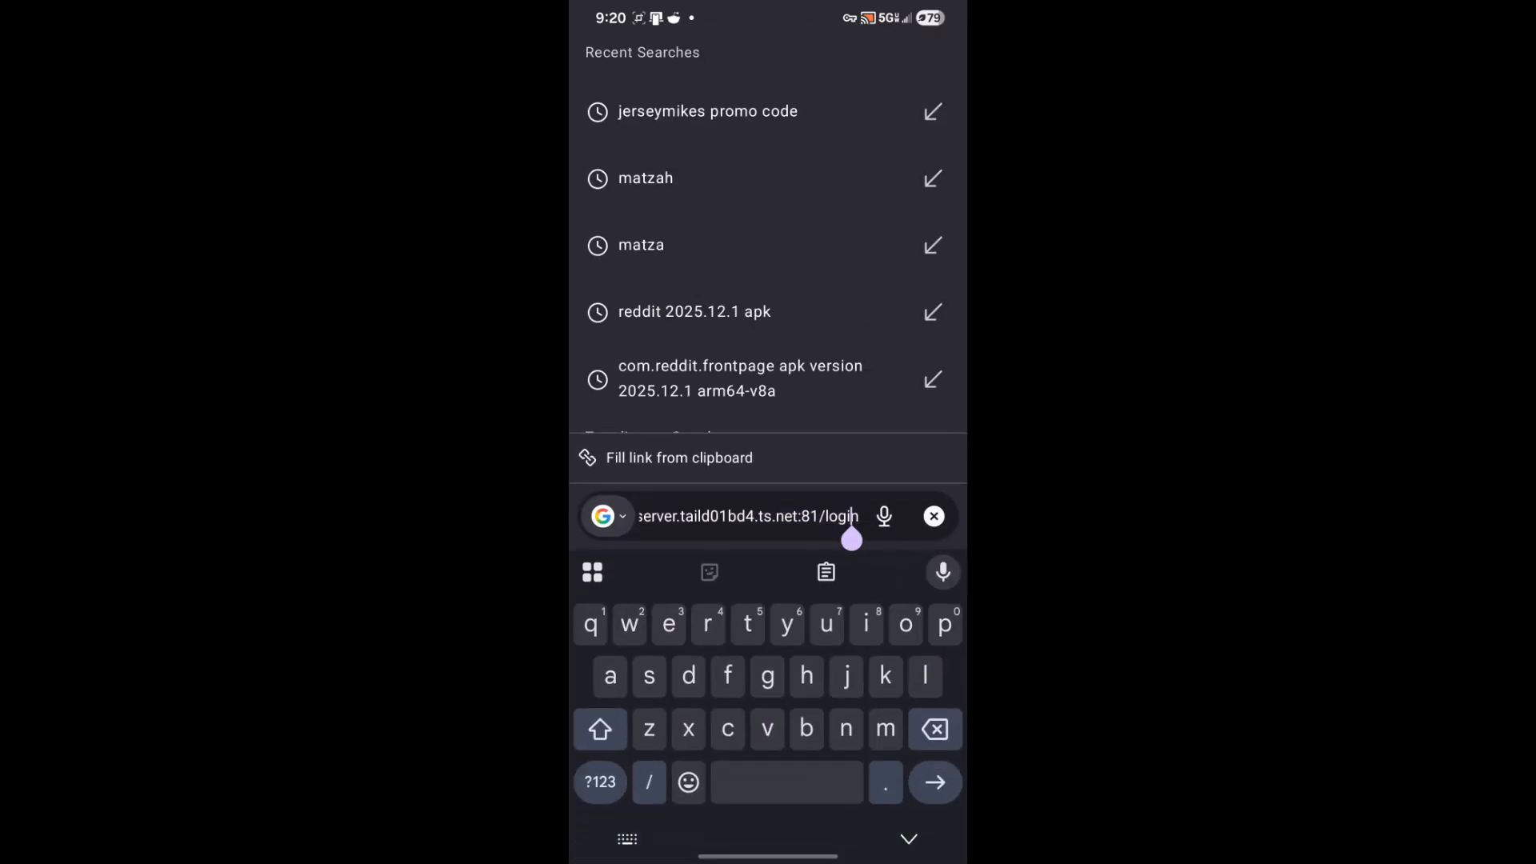
pyautogui.click(859, 517)
pyautogui.press('BackSpace')
pyautogui.press('BackSpace')
pyautogui.press('BackSpace')
pyautogui.press('BackSpace')
pyautogui.press('BackSpace')
pyautogui.press('BackSpace')
pyautogui.press('BackSpace')
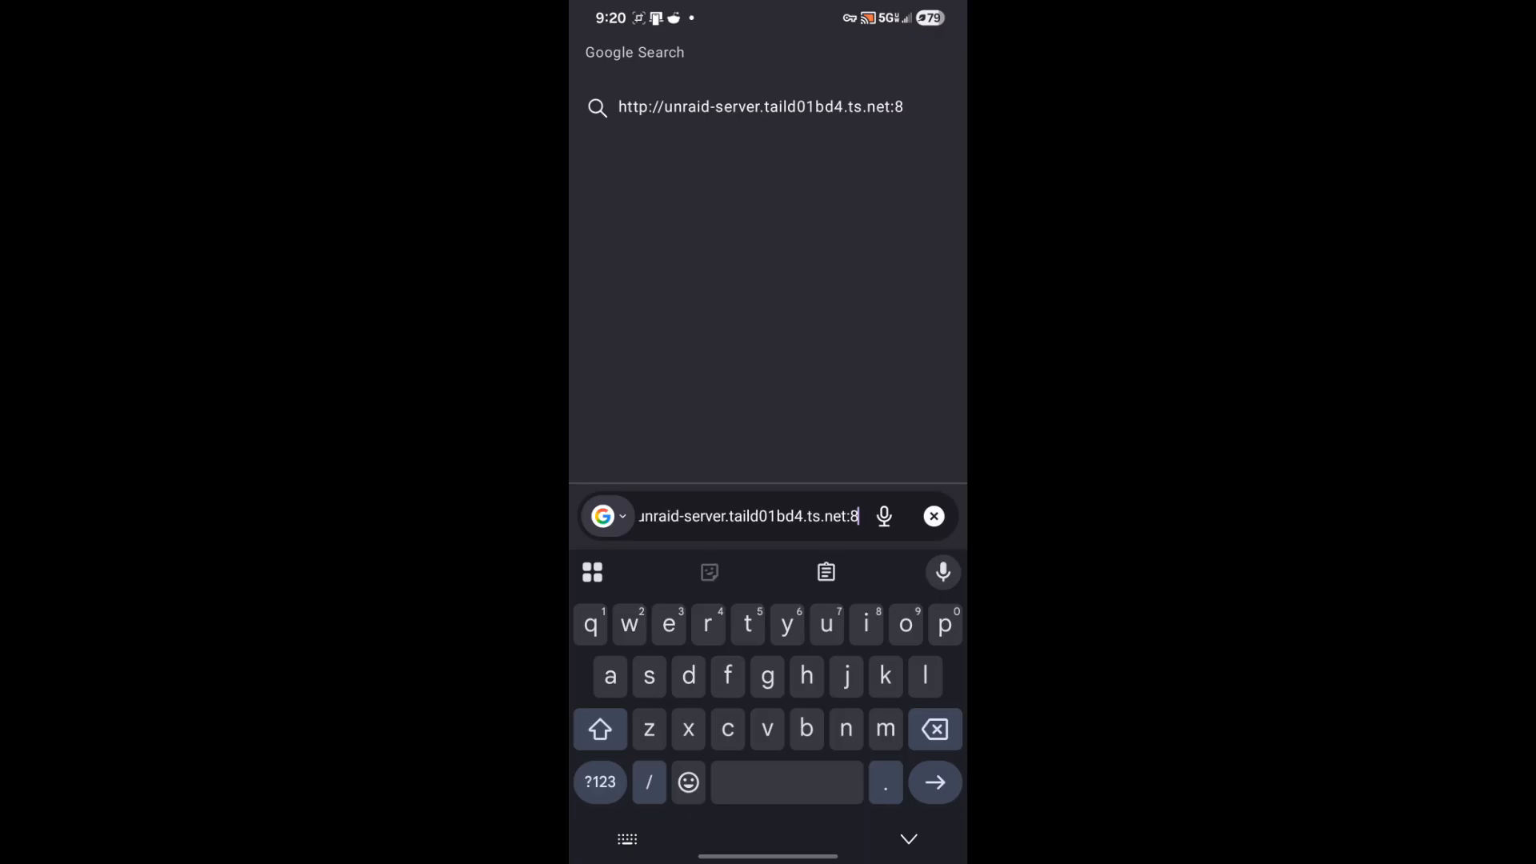
pyautogui.click(600, 782)
pyautogui.write('096')
pyautogui.press('Return')
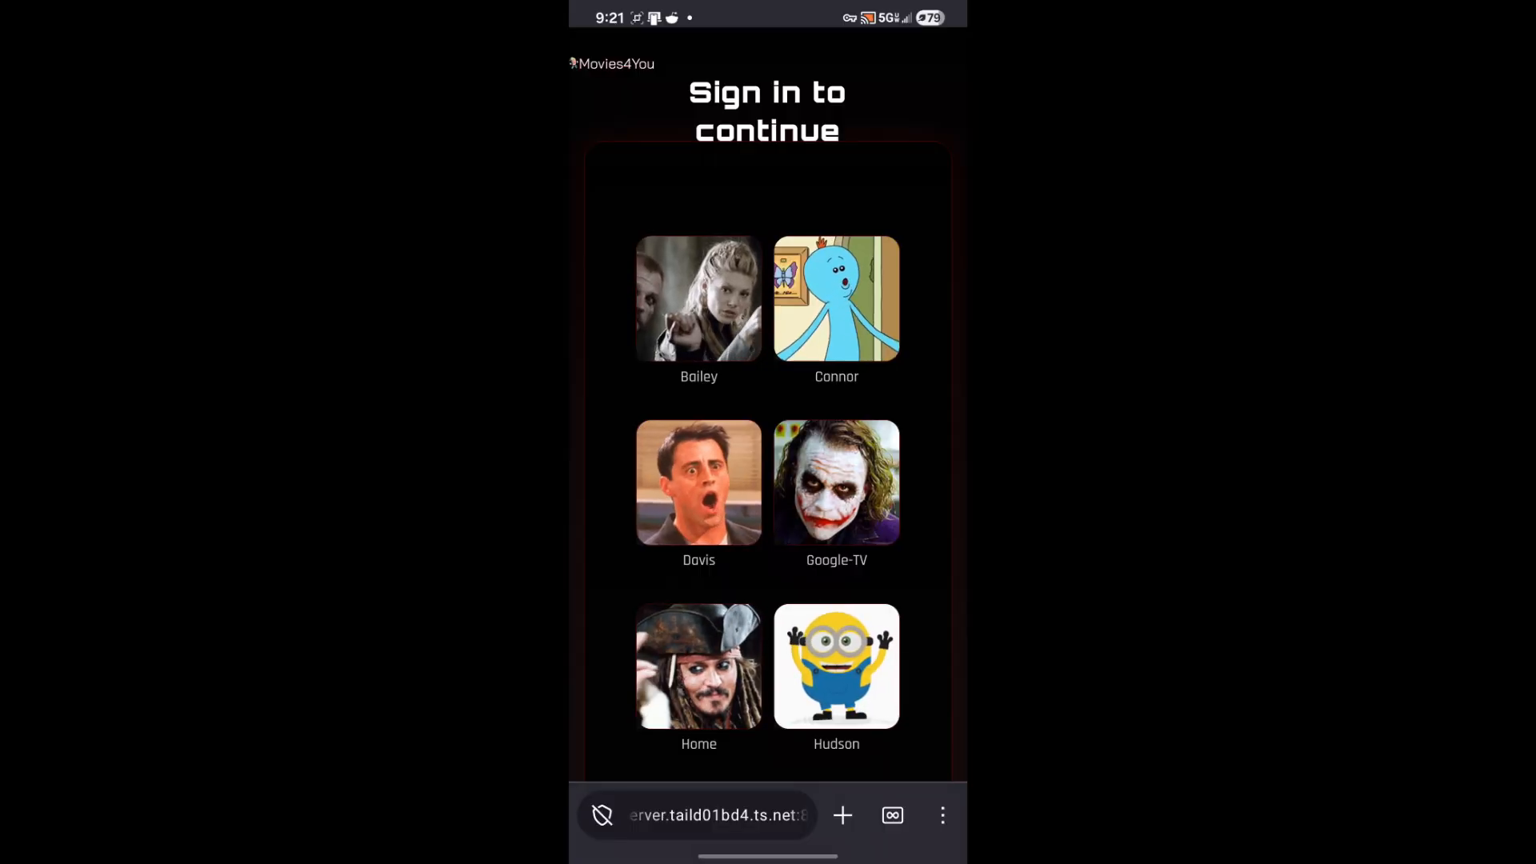
pyautogui.click(893, 815)
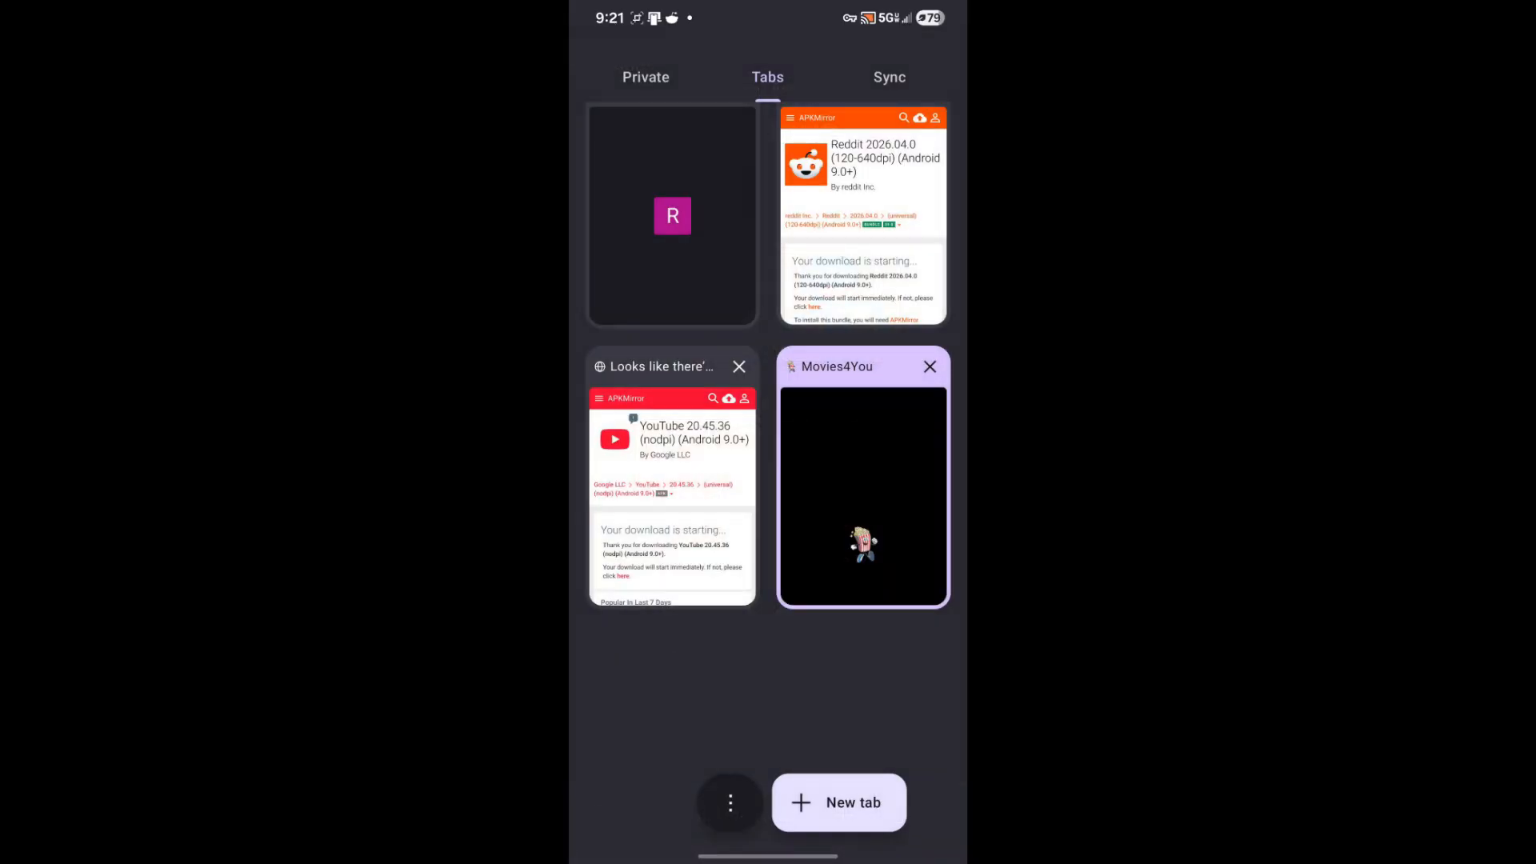
pyautogui.click(863, 560)
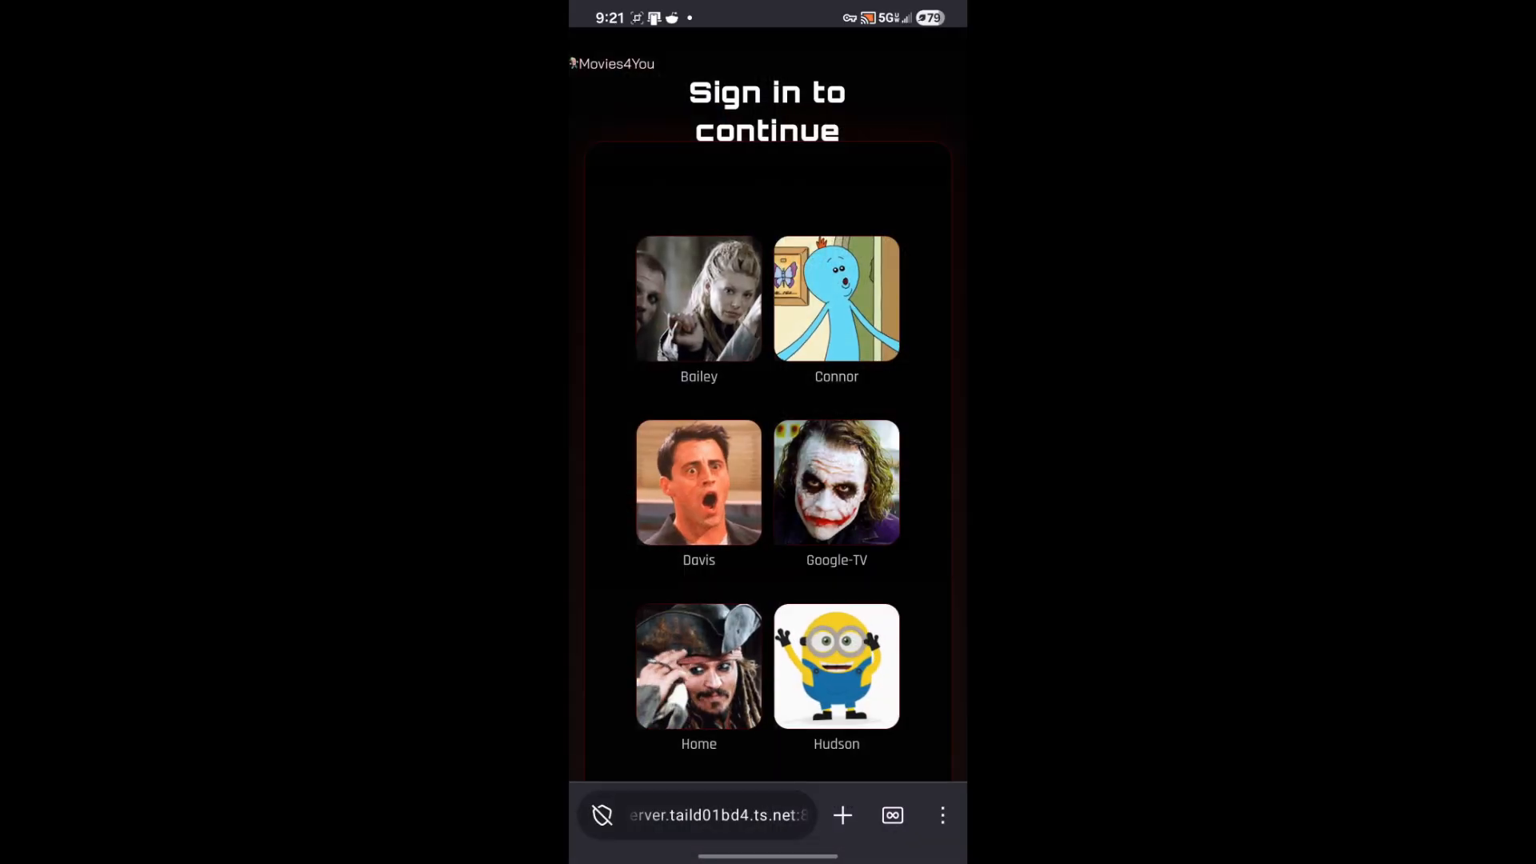